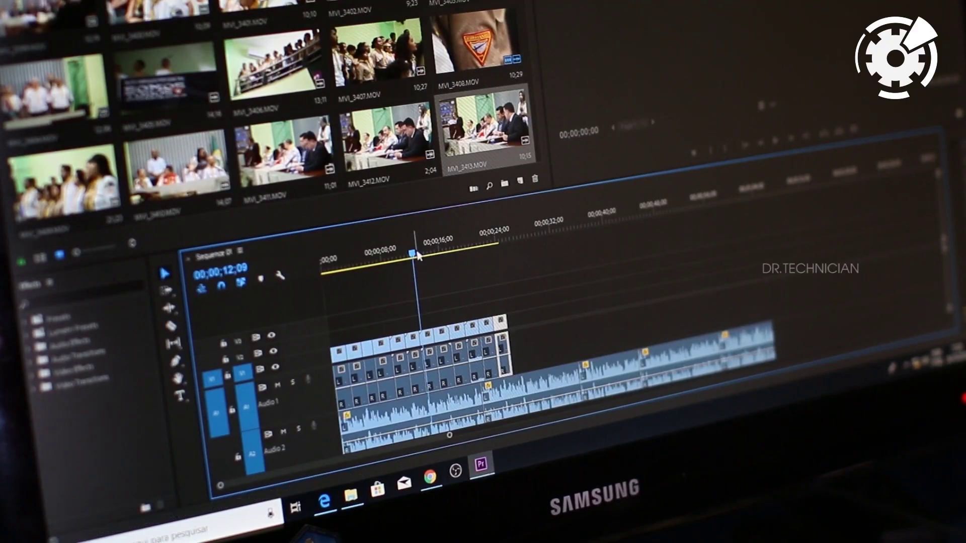
left_click_drag(414, 255, 481, 267)
key("space")
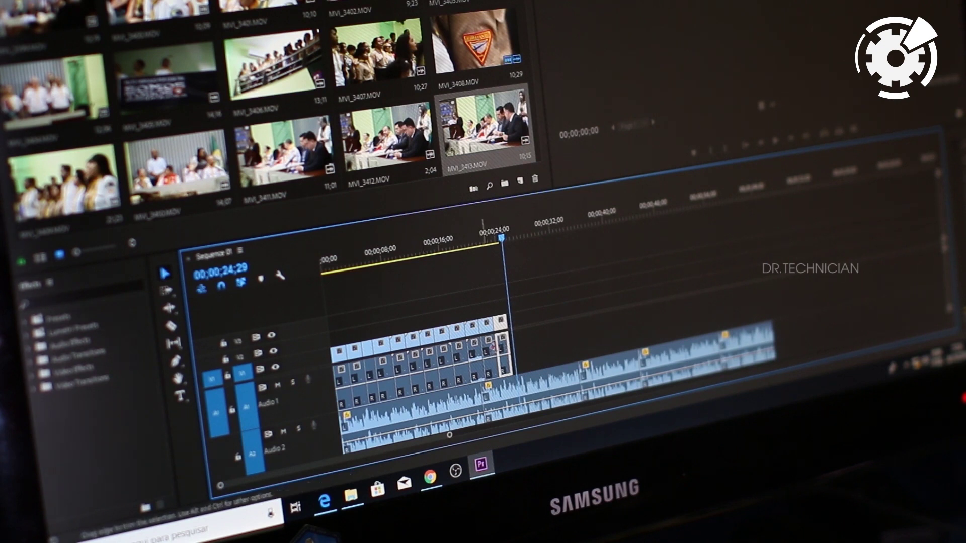
left_click_drag(501, 345, 493, 346)
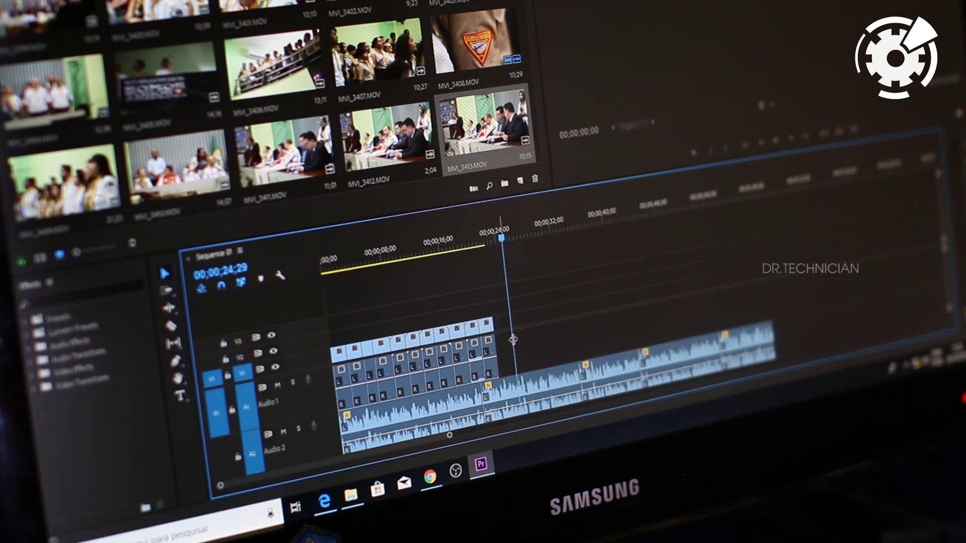
key("ctrl+z")
left_click(413, 253)
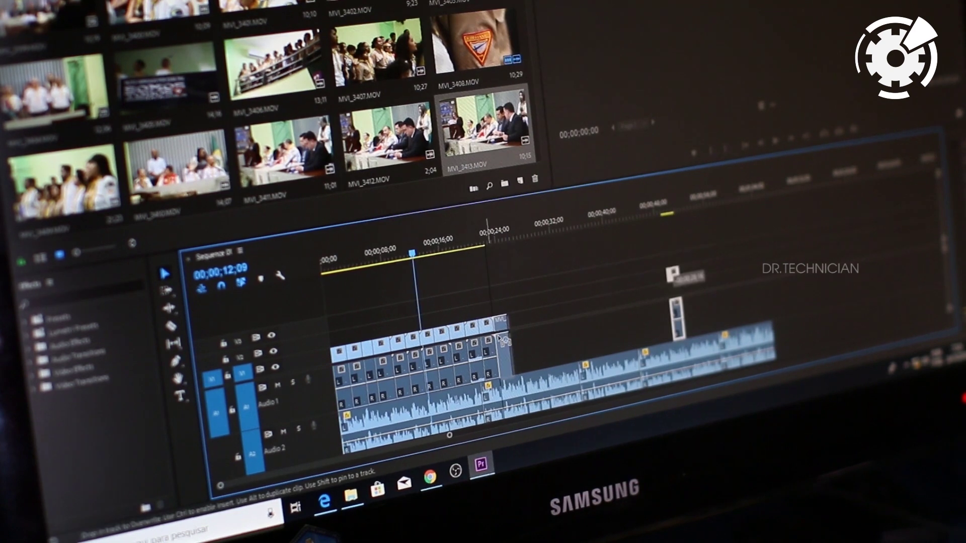
left_click_drag(414, 255, 477, 264)
key("space")
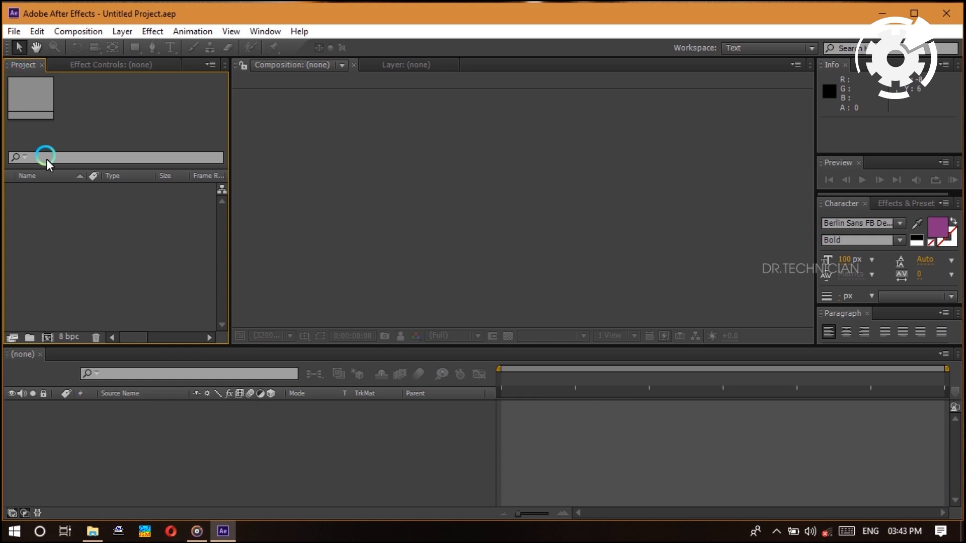
left_click(94, 65)
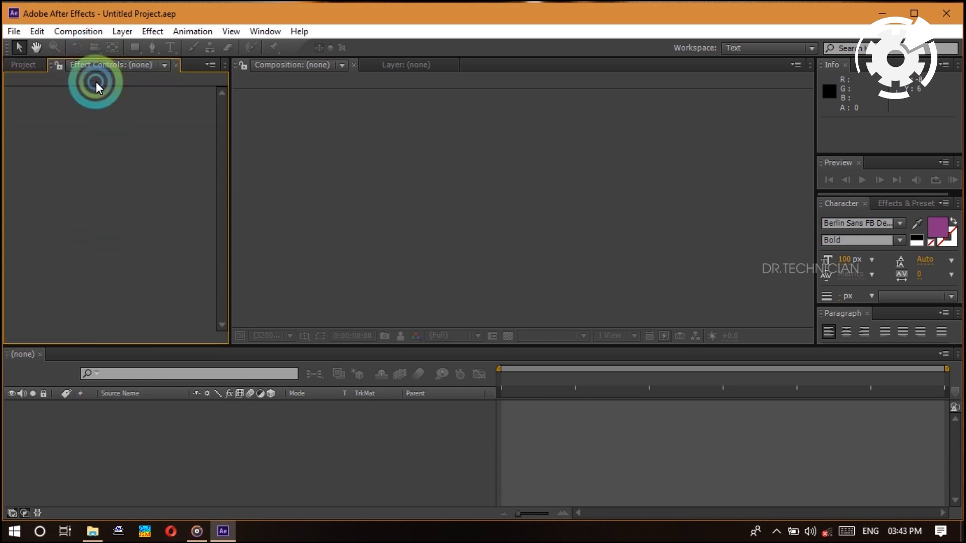
left_click(32, 66)
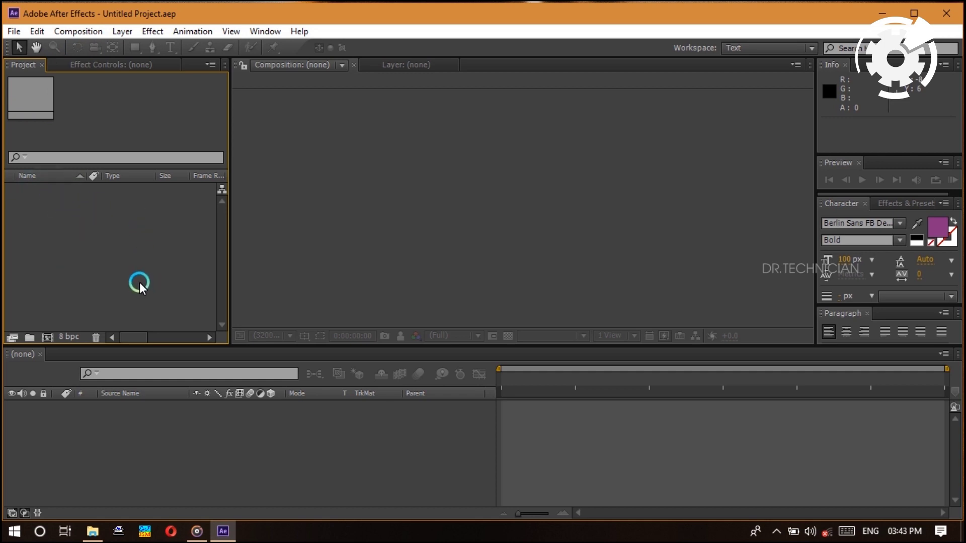
left_click_drag(153, 320, 133, 333)
left_click(200, 198)
left_click(79, 237)
left_click(129, 255)
left_click(343, 185)
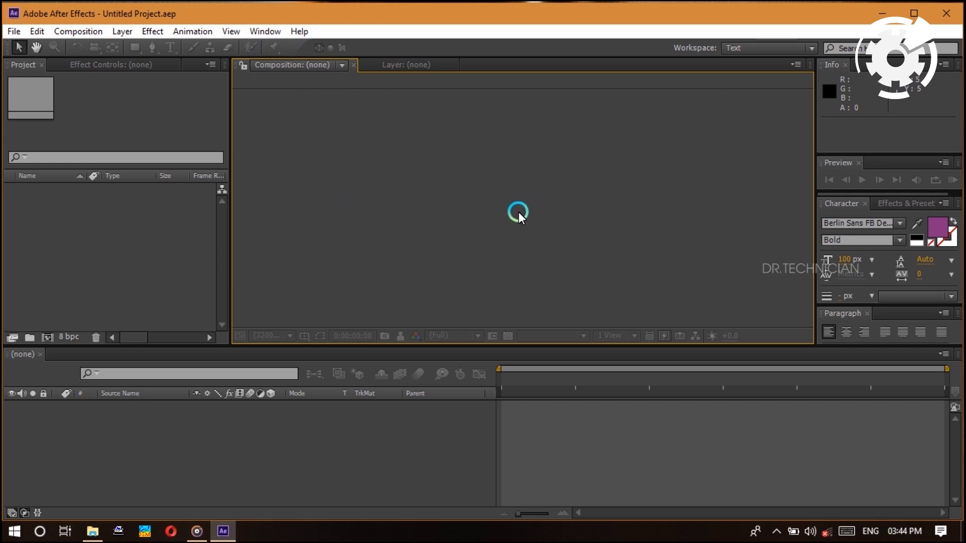
left_click(291, 441)
left_click(454, 213)
left_click(602, 257)
left_click(143, 255)
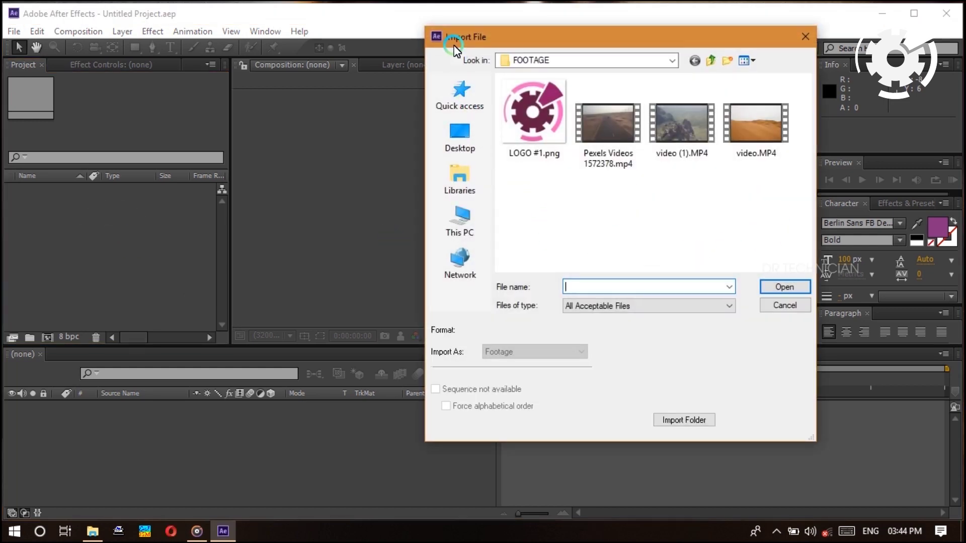
left_click(784, 306)
left_click(14, 31)
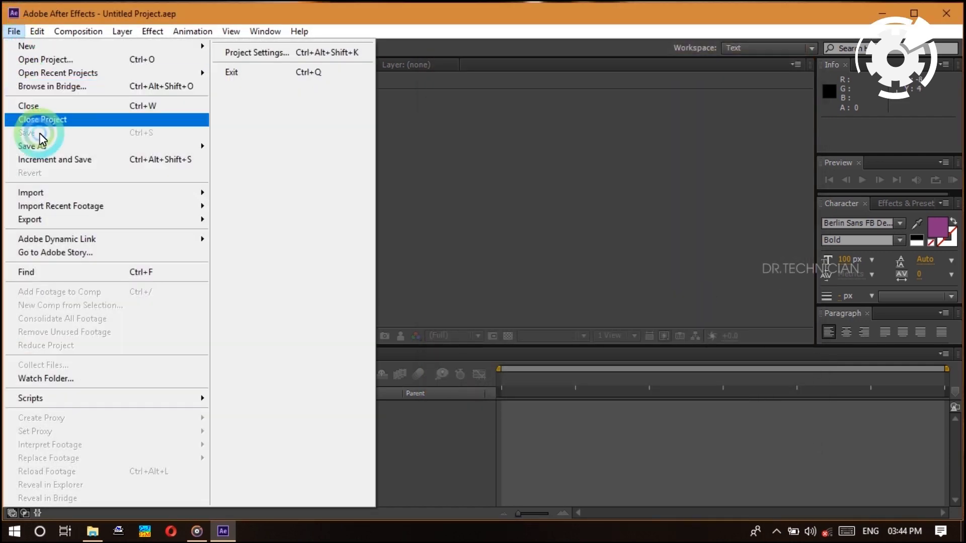
mouse_move(71, 196)
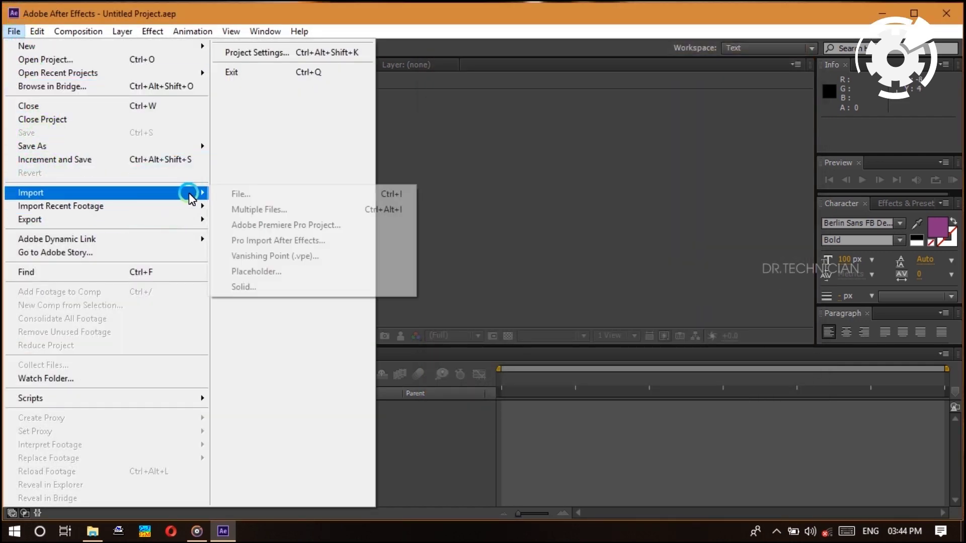
left_click(260, 197)
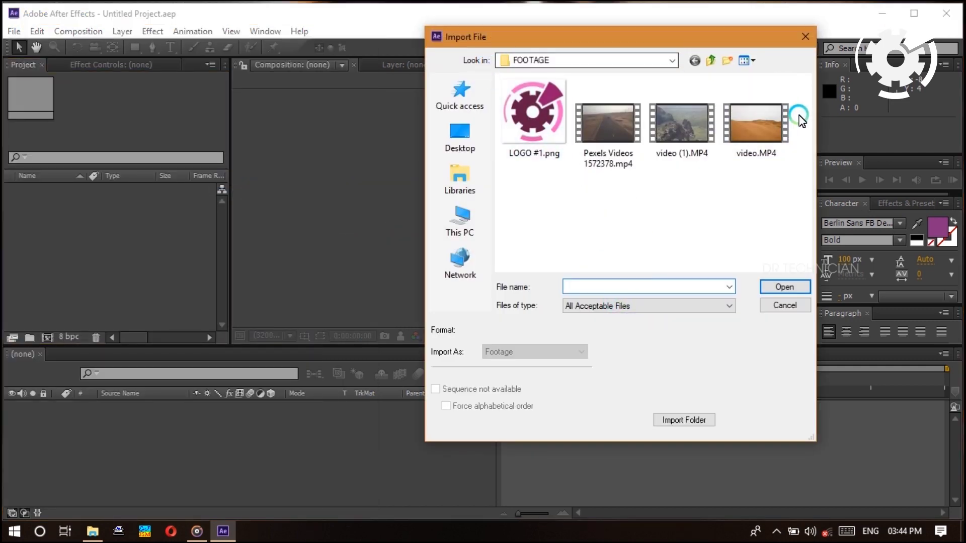
left_click(775, 308)
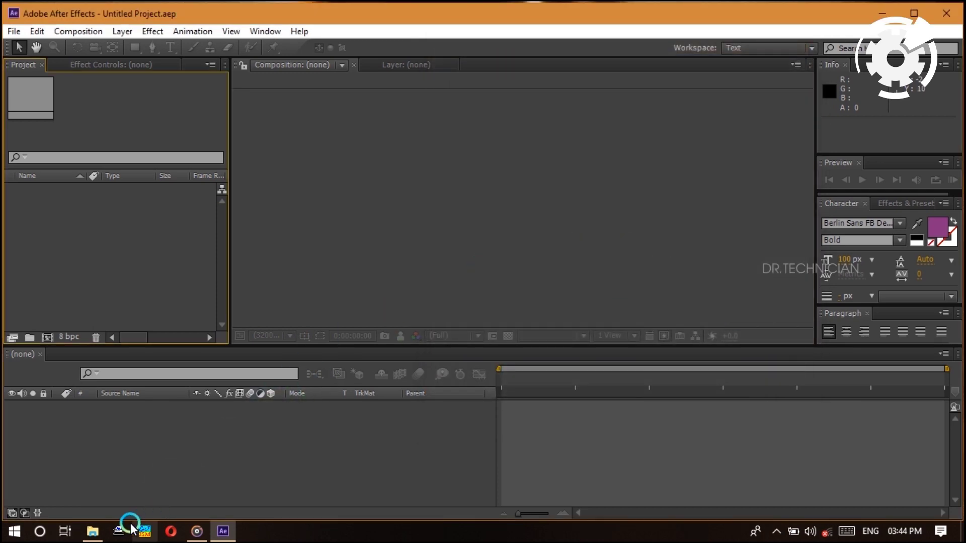
Import Pexels Videos 1572378.mp4 into the project from the FOOTAGE folder in File Explorer
mouse_move(95, 525)
left_click(97, 508)
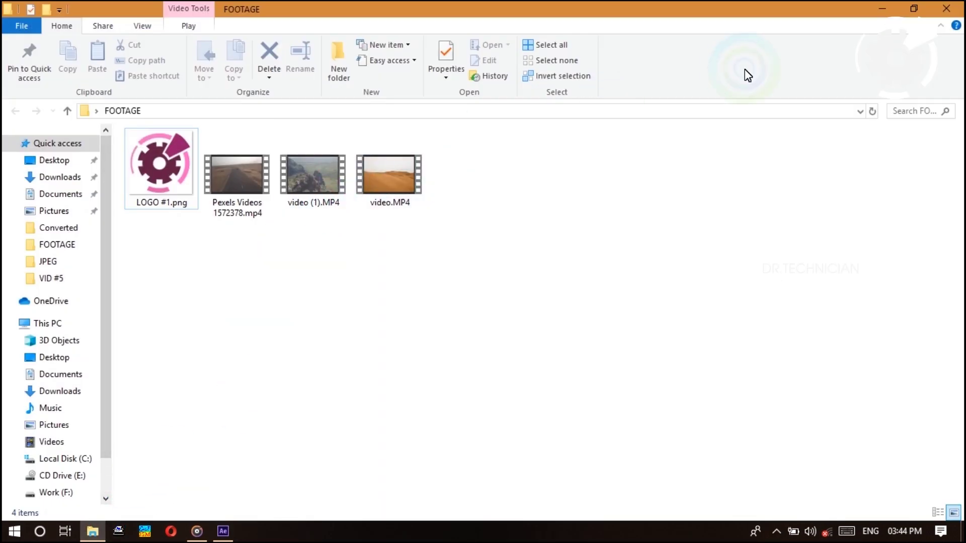
left_click(914, 9)
left_click_drag(499, 27, 777, 108)
left_click_drag(522, 259, 119, 276)
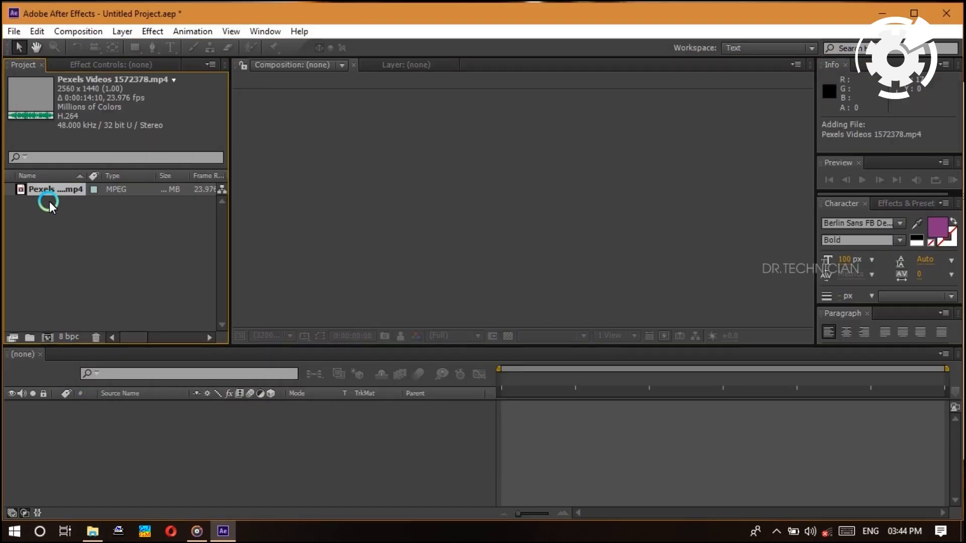
left_click(88, 230)
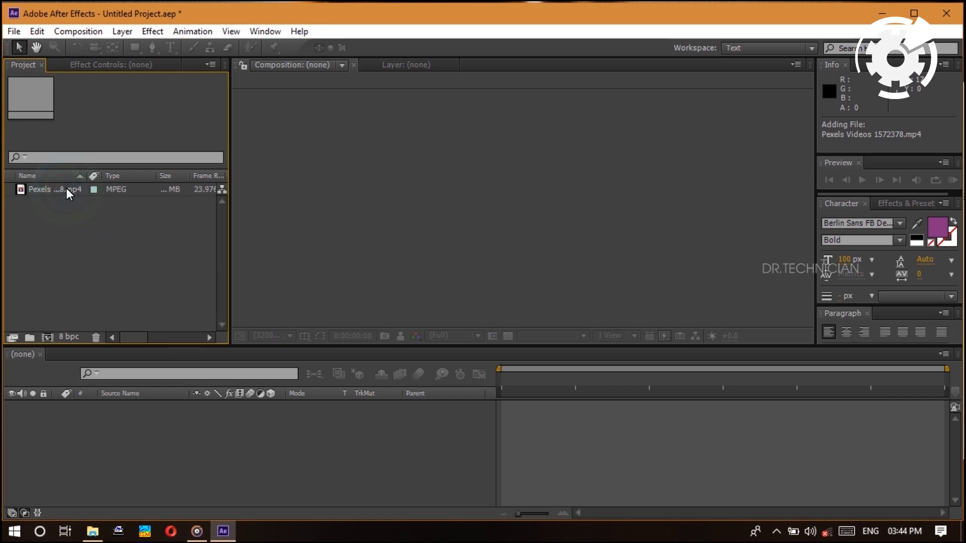
left_click(66, 190)
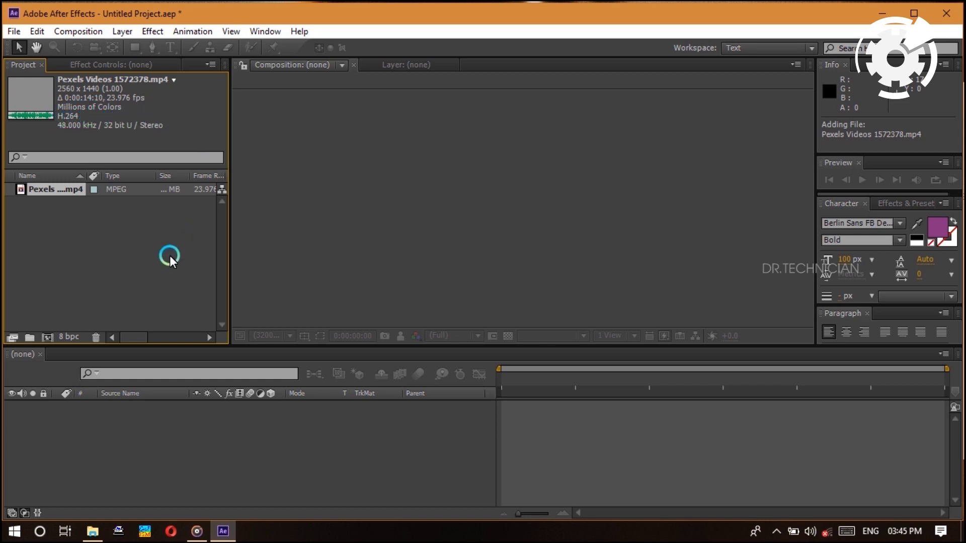
left_click(153, 257)
left_click(45, 254)
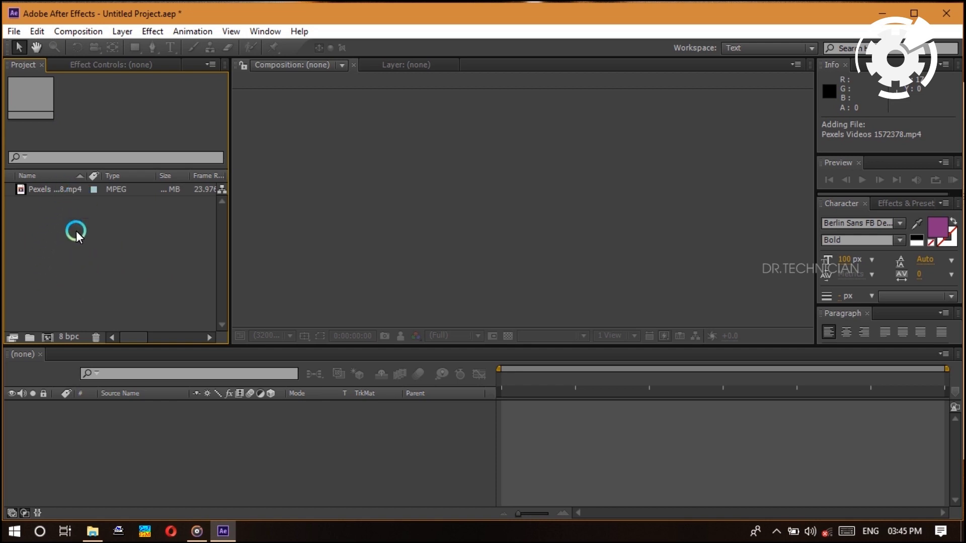
left_click(345, 239)
Create a composition from the imported Pexels video clip and re-enable refreshing of its preview
left_click(102, 195)
left_click(52, 219)
left_click(59, 189)
left_click_drag(56, 190, 45, 338)
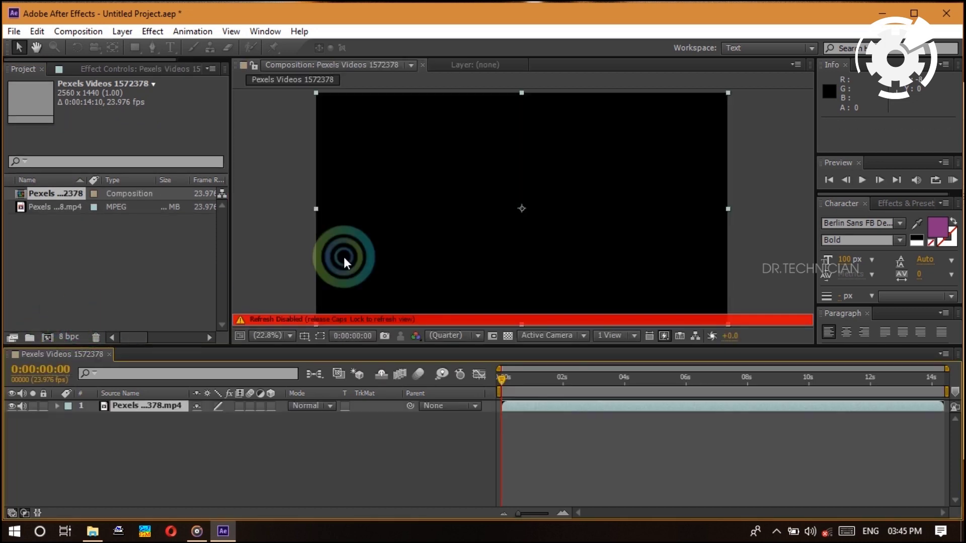
key("Caps_Lock")
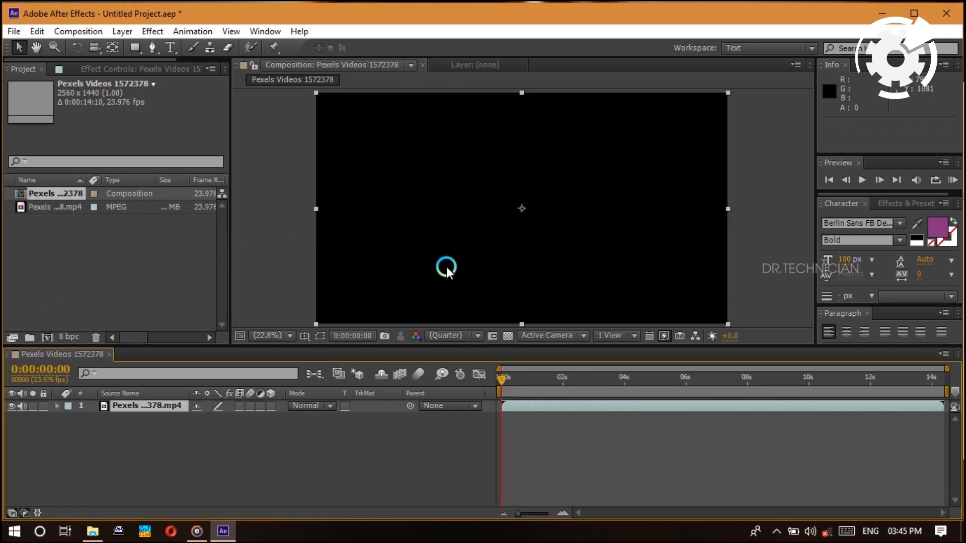
left_click(94, 133)
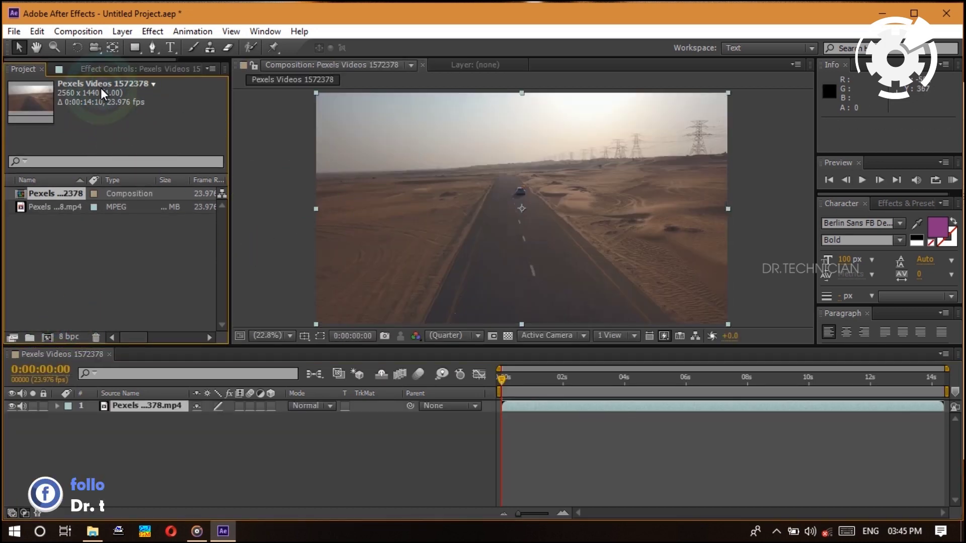
left_click(132, 254)
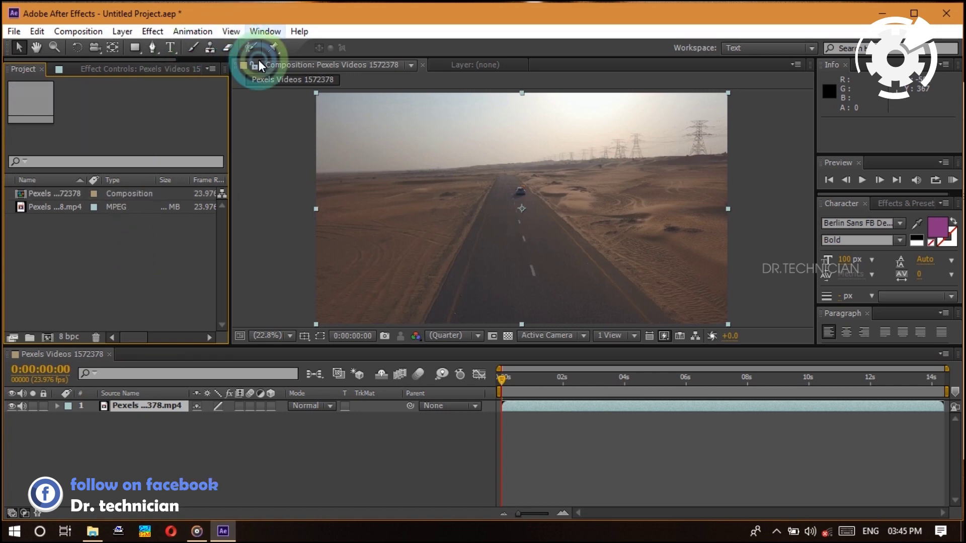
left_click(76, 31)
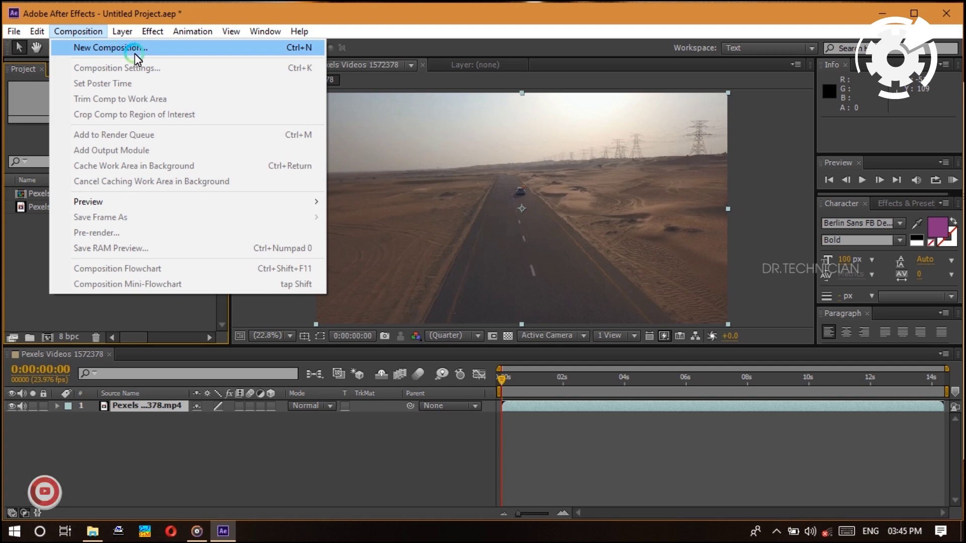
left_click(297, 46)
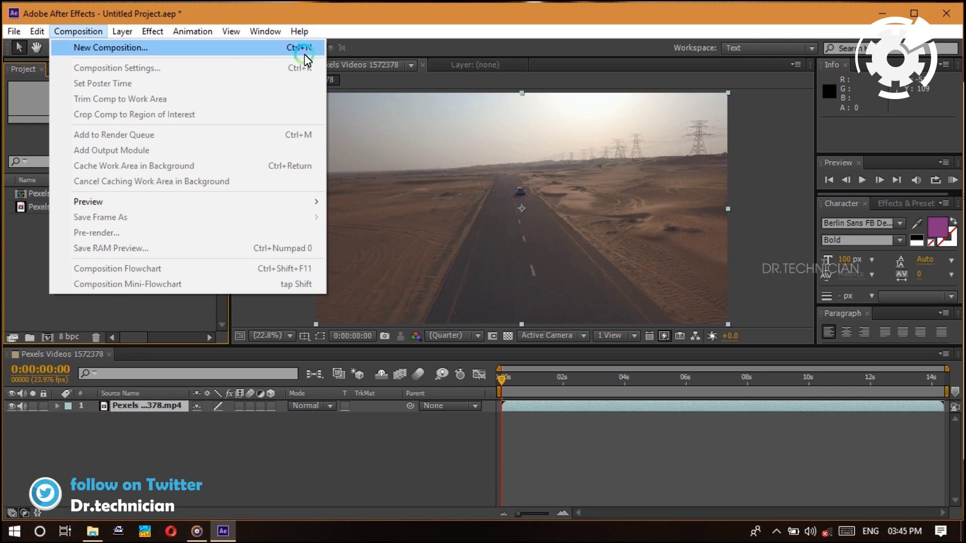
left_click(218, 55)
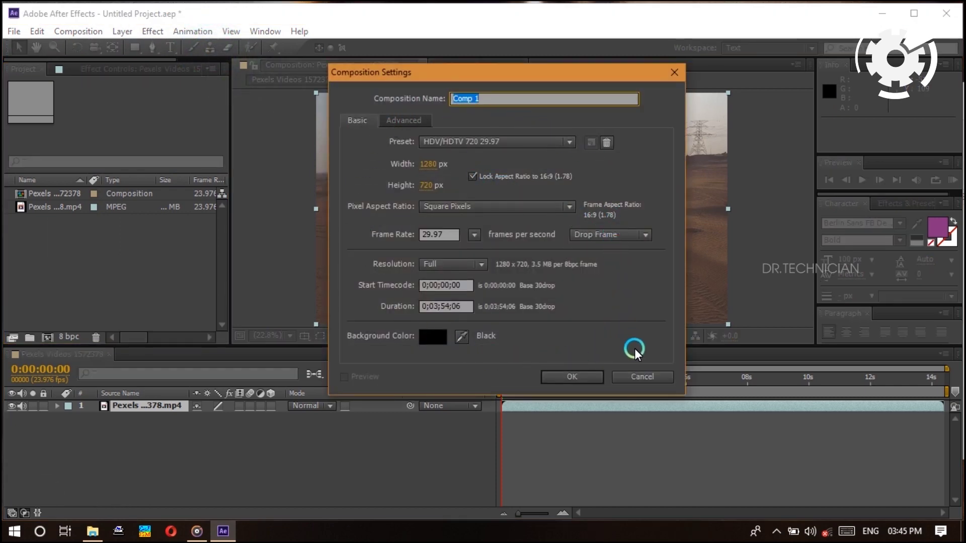
left_click(638, 377)
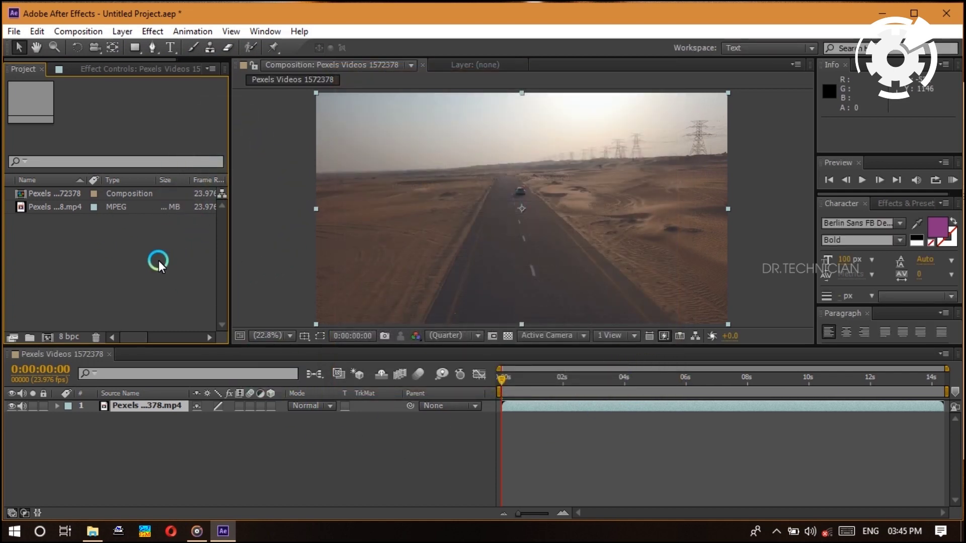
Import LOGO #1.png from the FOOTAGE folder into the project as footage
double_click(109, 279)
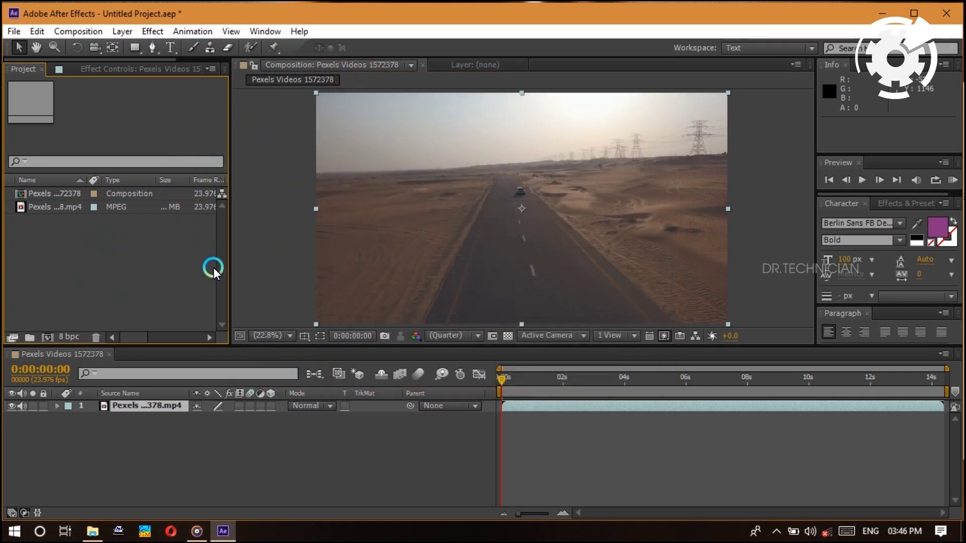
double_click(140, 264)
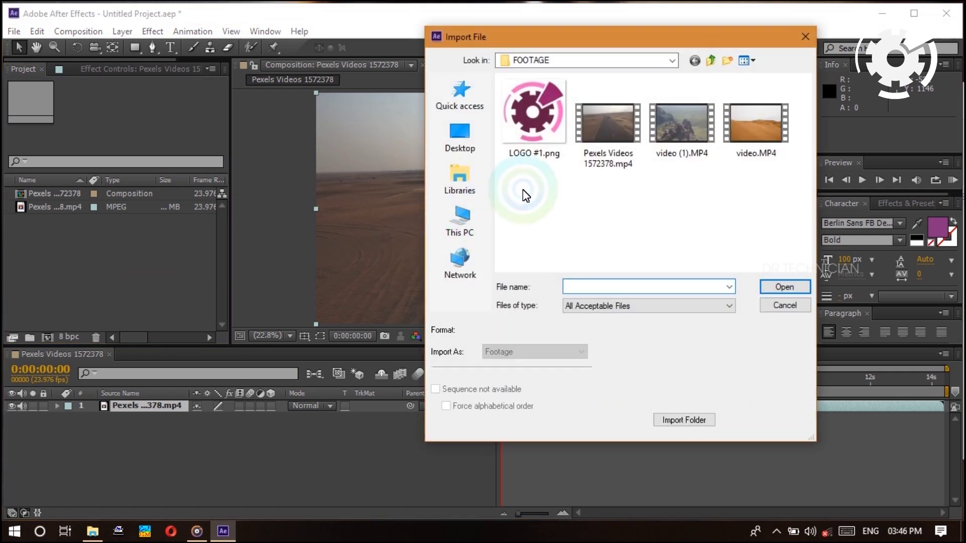
left_click(530, 117)
left_click_drag(502, 171, 118, 255)
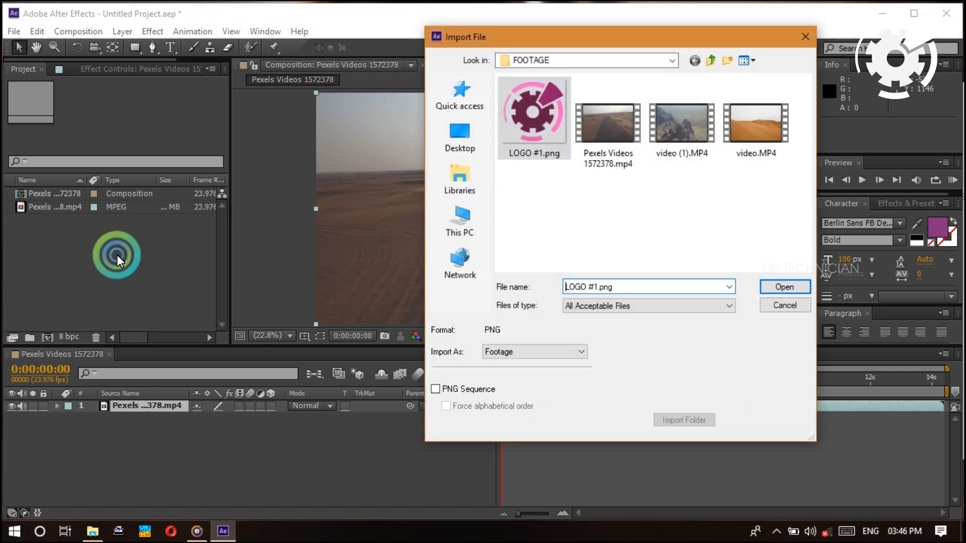
left_click_drag(535, 112, 82, 229)
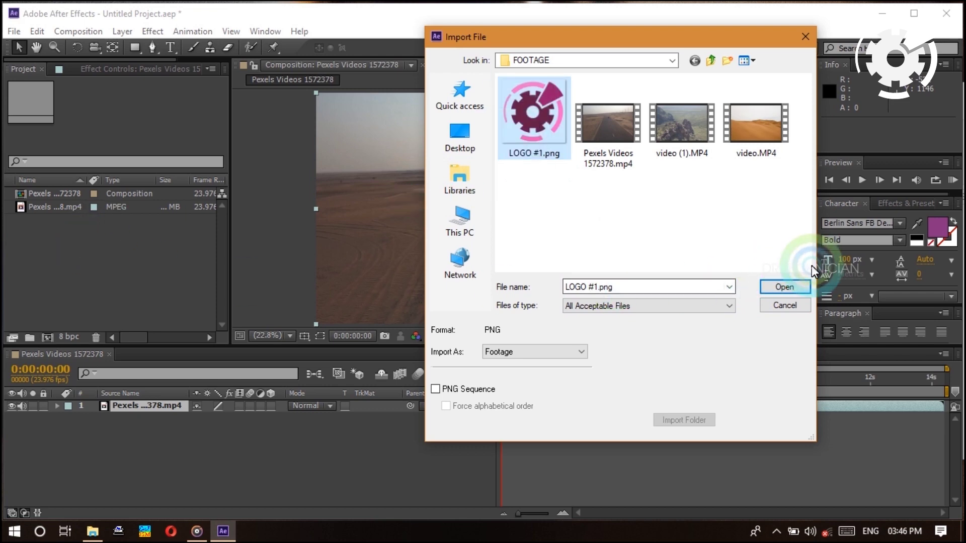
left_click(766, 289)
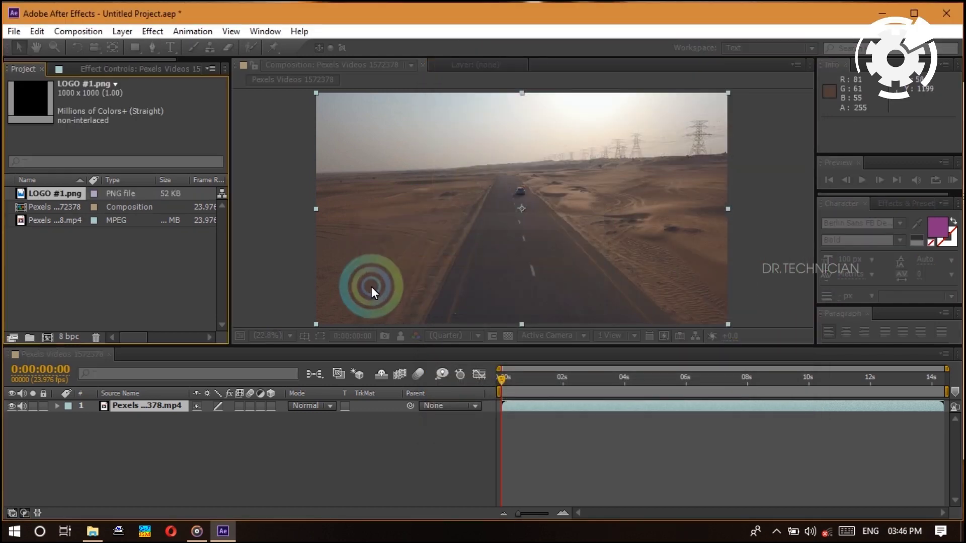
left_click(54, 195)
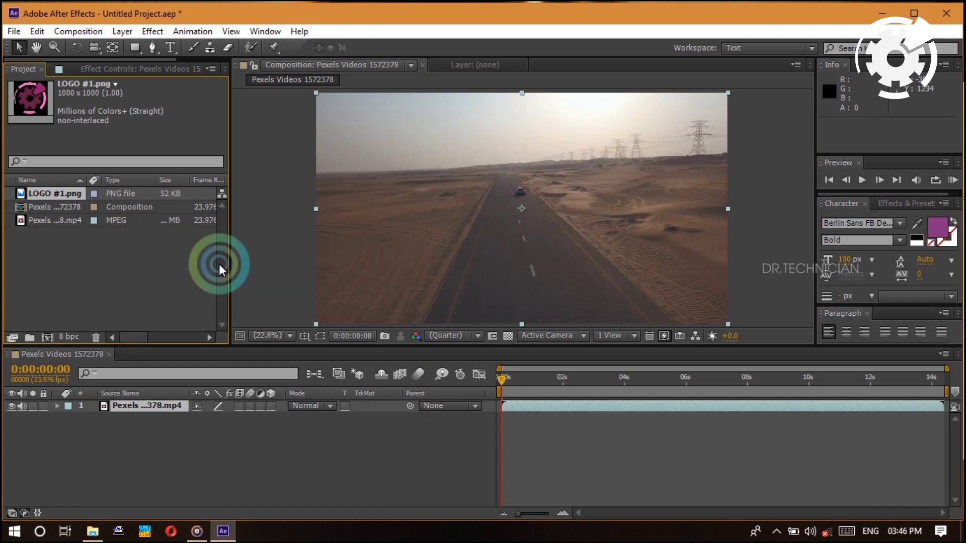
left_click(76, 281)
left_click(197, 273)
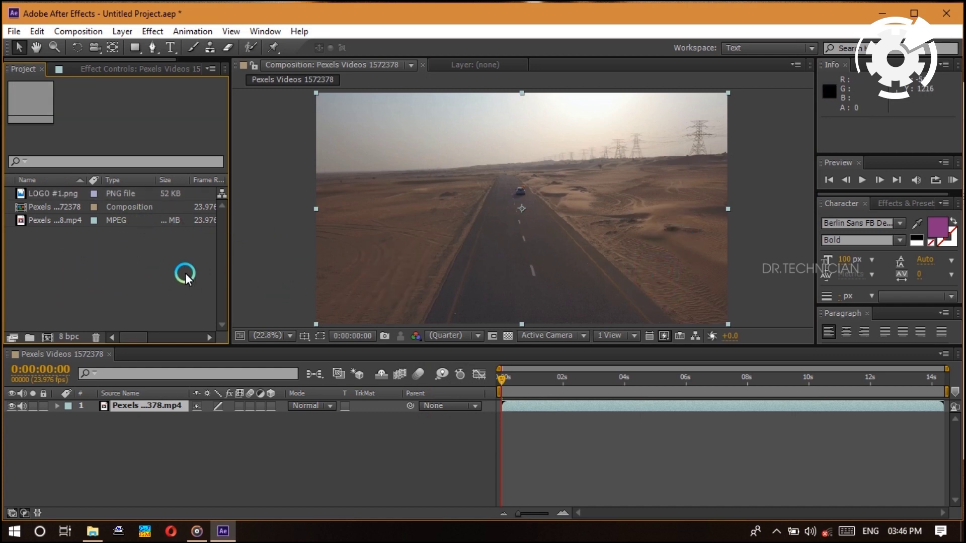
left_click(50, 195)
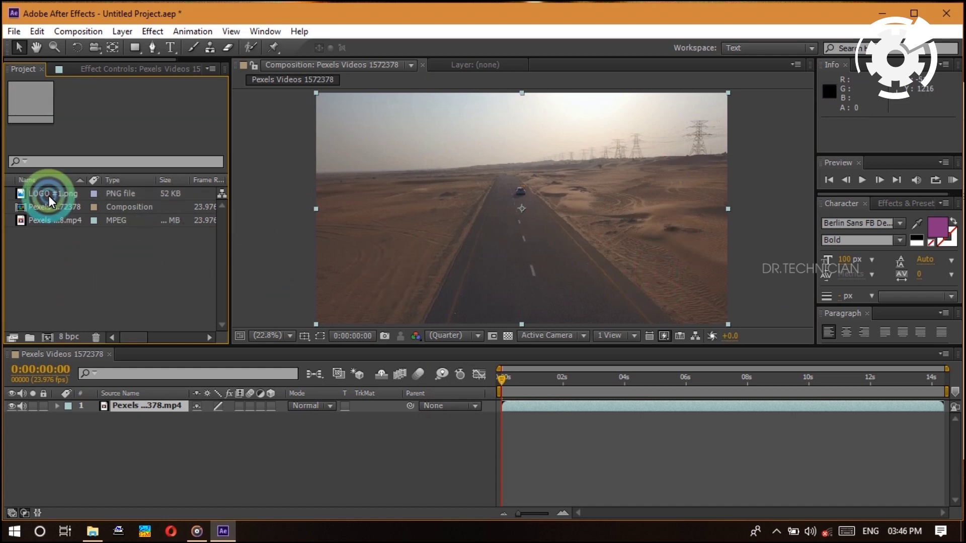
left_click_drag(47, 192, 60, 94)
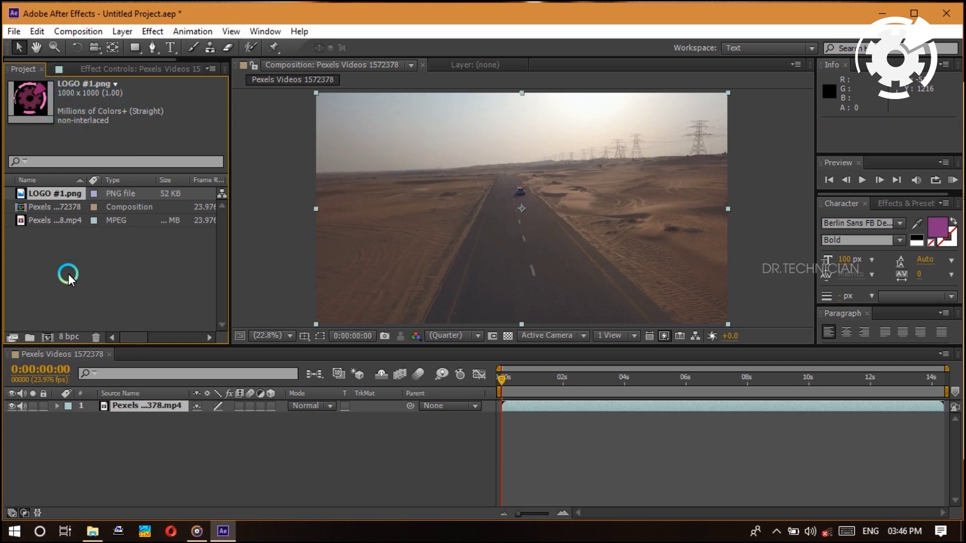
Add LOGO #1.png as a layer above the road video and position it near the centre of the frame
left_click_drag(70, 198, 575, 193)
left_click_drag(589, 214, 514, 234)
left_click(529, 244)
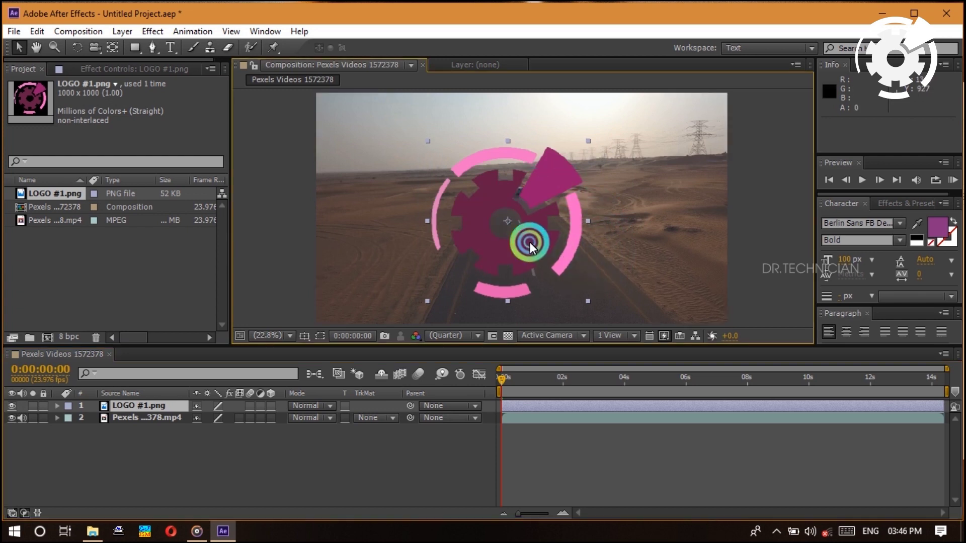
Move the logo out of the frame past its left edge and deselect the layer
left_click_drag(531, 246, 98, 241)
left_click(97, 243)
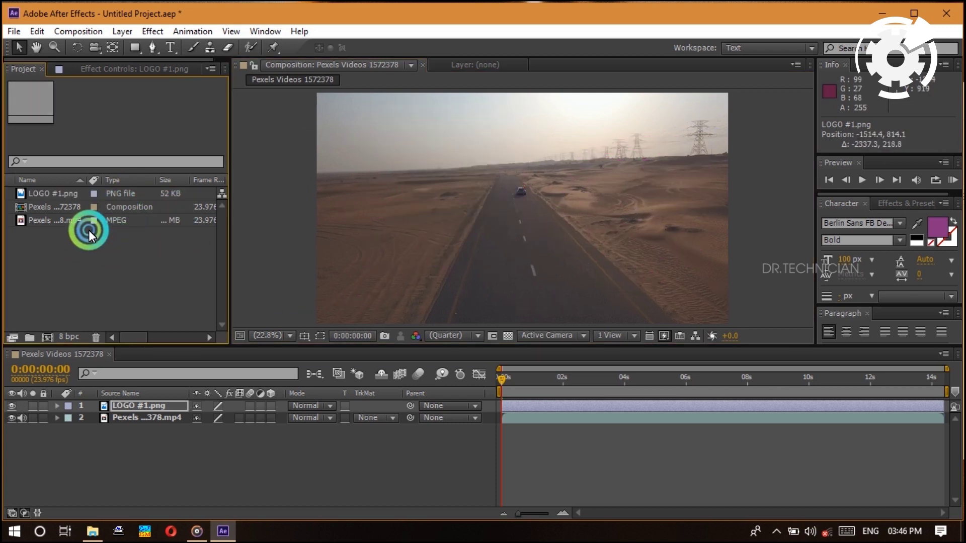
left_click(156, 270)
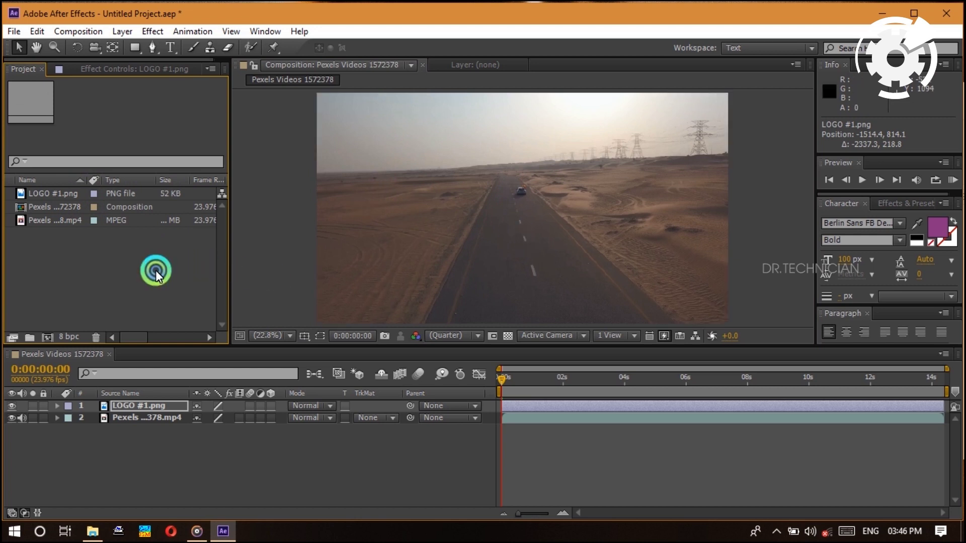
left_click(330, 301)
left_click(334, 269)
left_click(272, 357)
Add another LOGO #1.png layer beneath the road video and delete the off-frame logo layer
left_click_drag(120, 194, 205, 425)
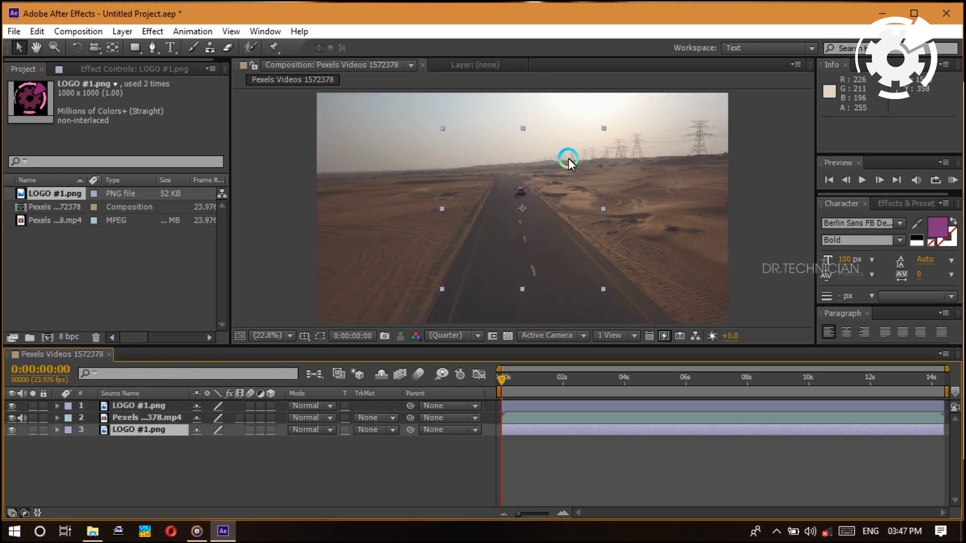
left_click(164, 405)
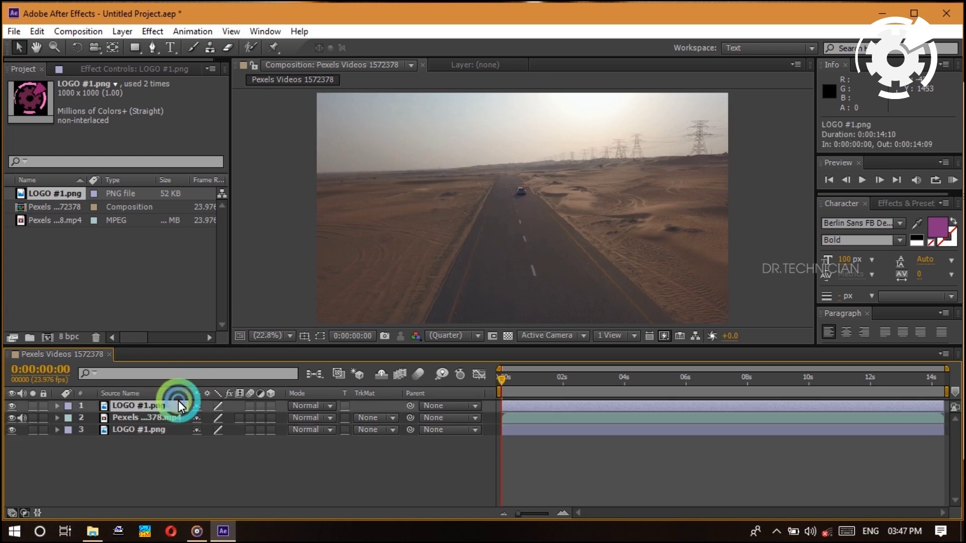
key("Delete")
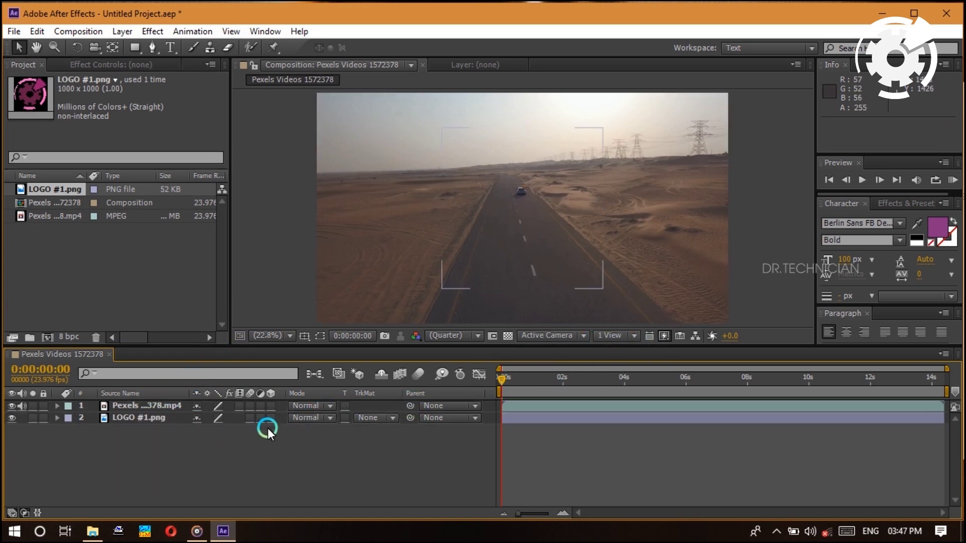
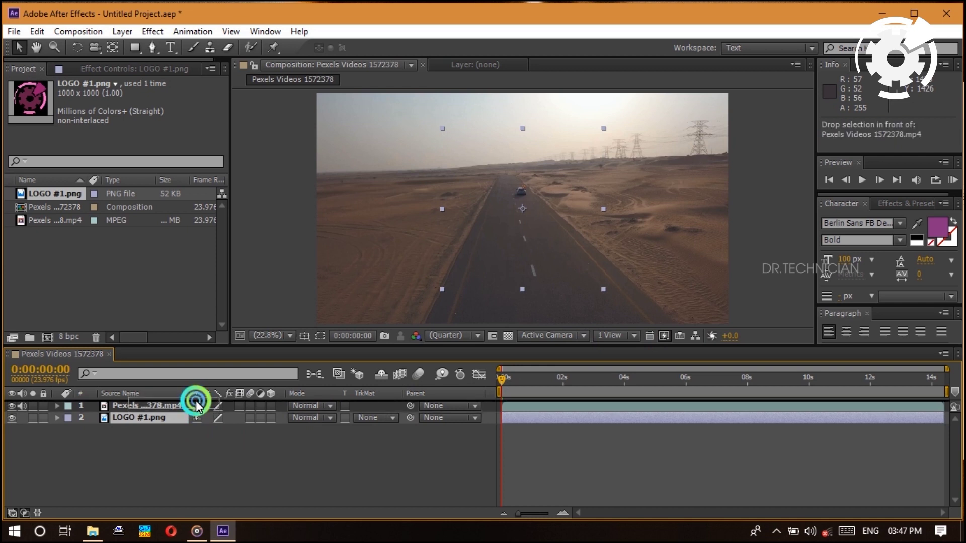
Raise the remaining LOGO #1.png layer above the road video in the layer stack
left_click(517, 164)
left_click(547, 229)
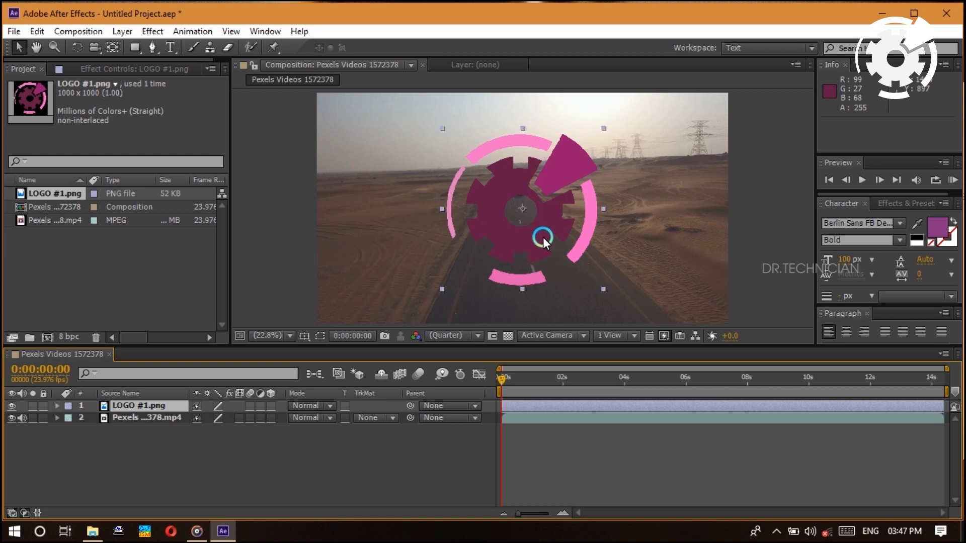
left_click(488, 231)
Delete the LOGO #1.png layer from the composition
left_click(195, 437)
left_click(491, 222)
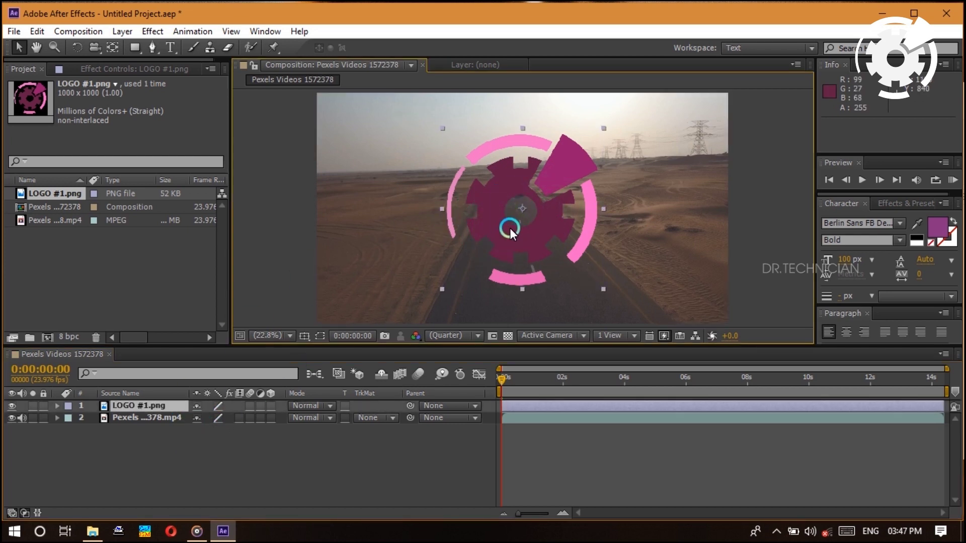
key("Delete")
left_click(135, 373)
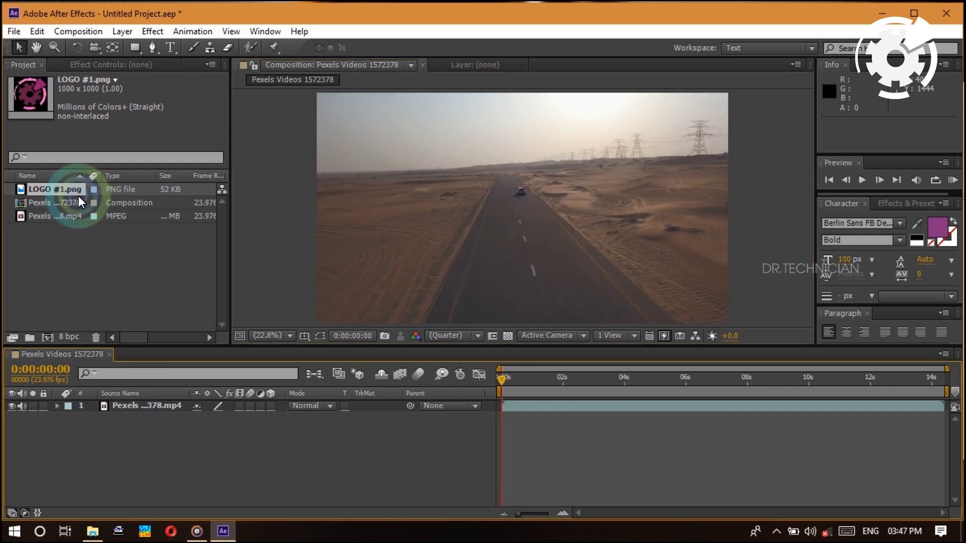
Add LOGO #1.png above the road video starting at about 2 s, and slide its layer back to the composition's start
mouse_move(65, 190)
left_mouse_down()
mouse_move(370, 209)
mouse_move(493, 252)
mouse_move(531, 384)
mouse_move(518, 403)
mouse_move(550, 407)
mouse_move(615, 215)
mouse_move(641, 210)
mouse_move(407, 188)
mouse_move(615, 207)
mouse_move(665, 151)
mouse_move(542, 164)
mouse_move(640, 315)
mouse_move(577, 422)
mouse_move(559, 395)
mouse_move(612, 402)
mouse_move(575, 409)
mouse_move(566, 432)
left_mouse_up()
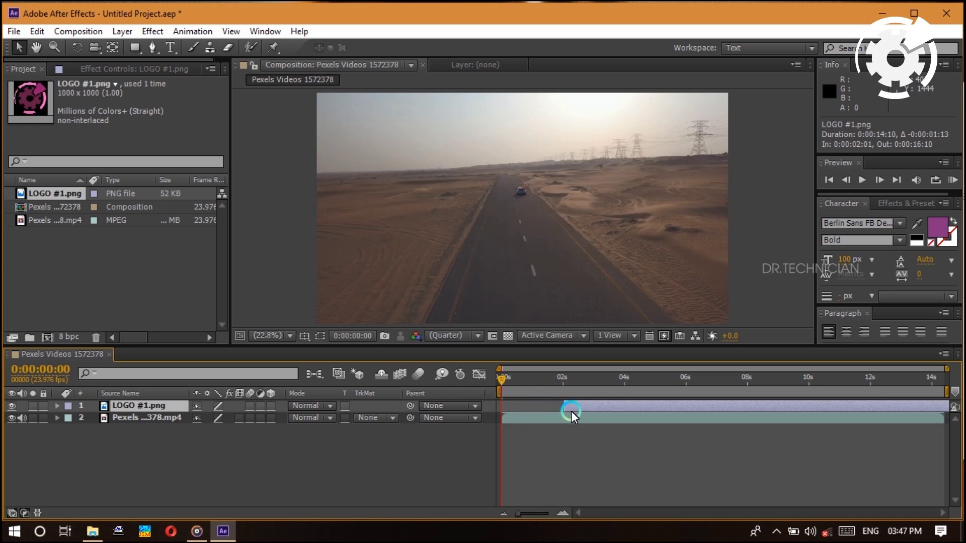
left_click(621, 405)
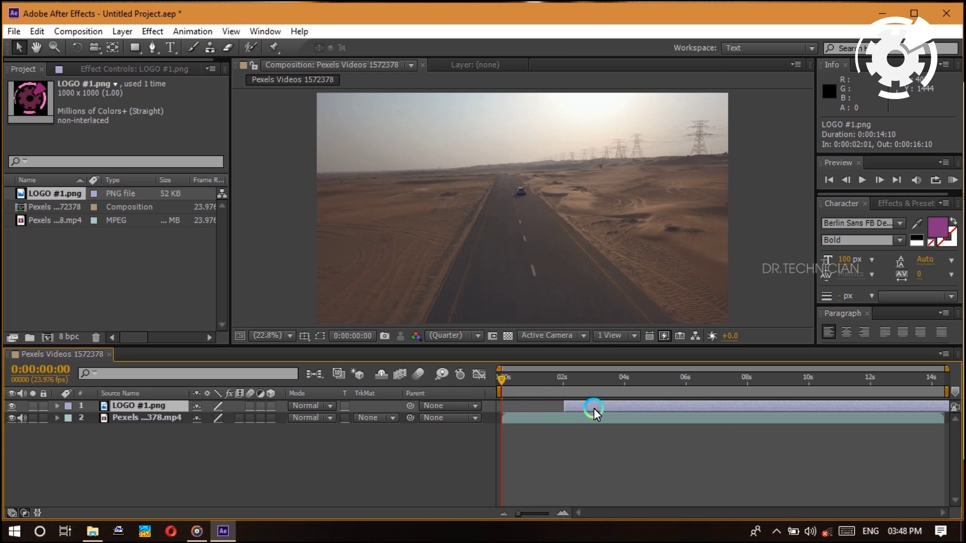
left_click_drag(594, 408, 530, 413)
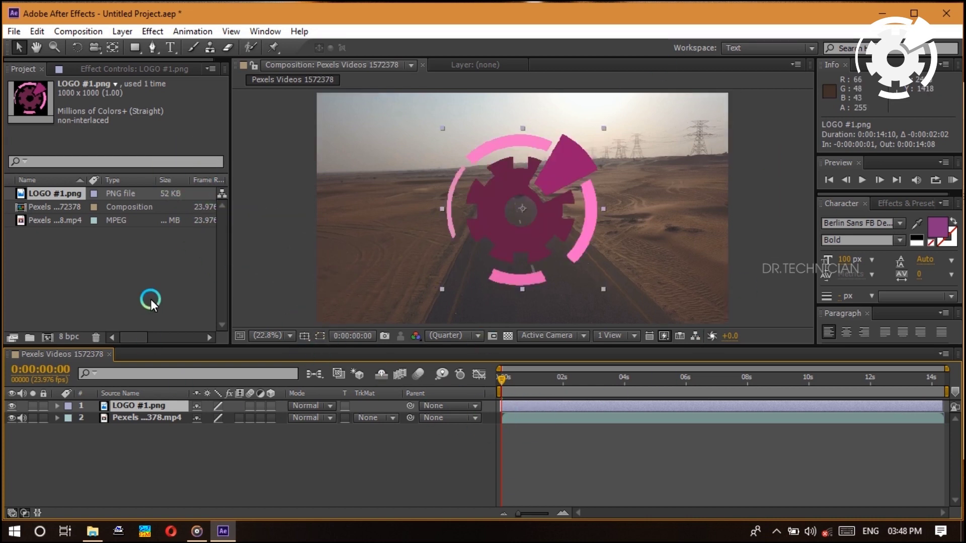
left_click(187, 286)
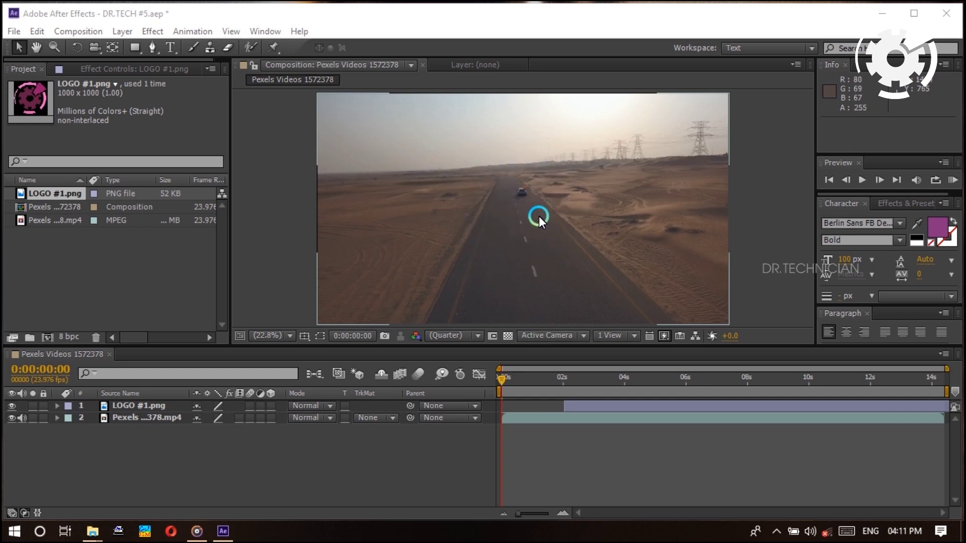
left_click_drag(585, 406, 514, 415)
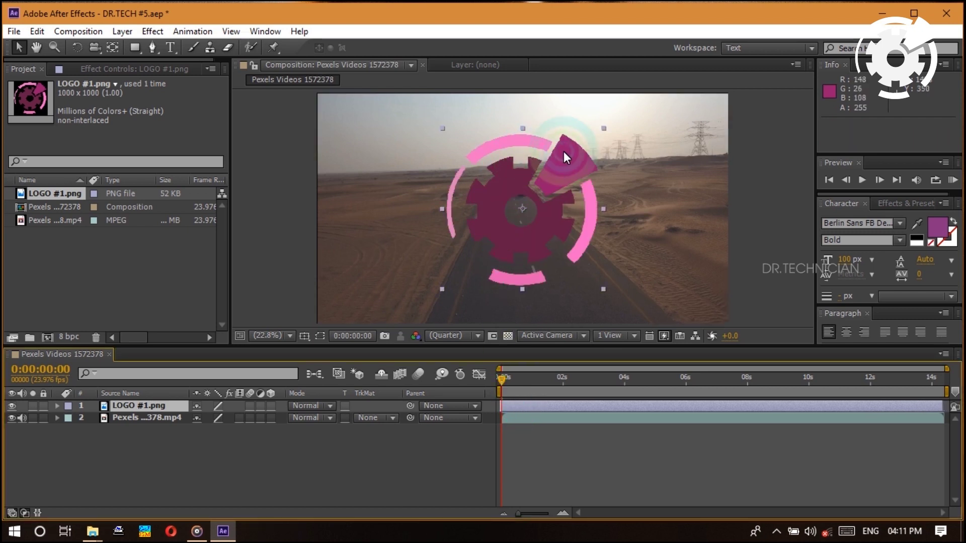
Nudge the logo slightly up and left within the frame, to about 1266.9, 715.6
left_click(537, 217)
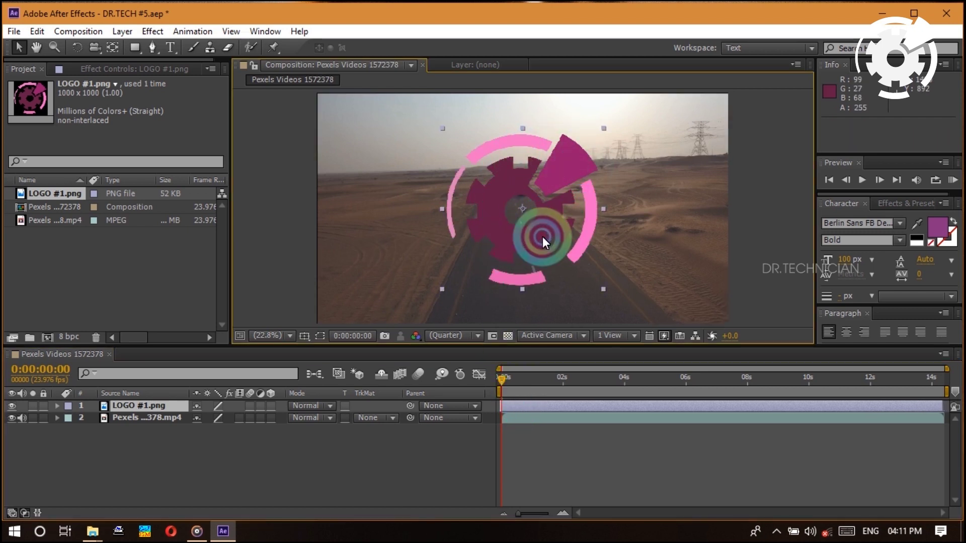
mouse_move(546, 215)
left_mouse_down()
mouse_move(612, 226)
mouse_move(657, 220)
mouse_move(669, 244)
mouse_move(539, 211)
left_mouse_up()
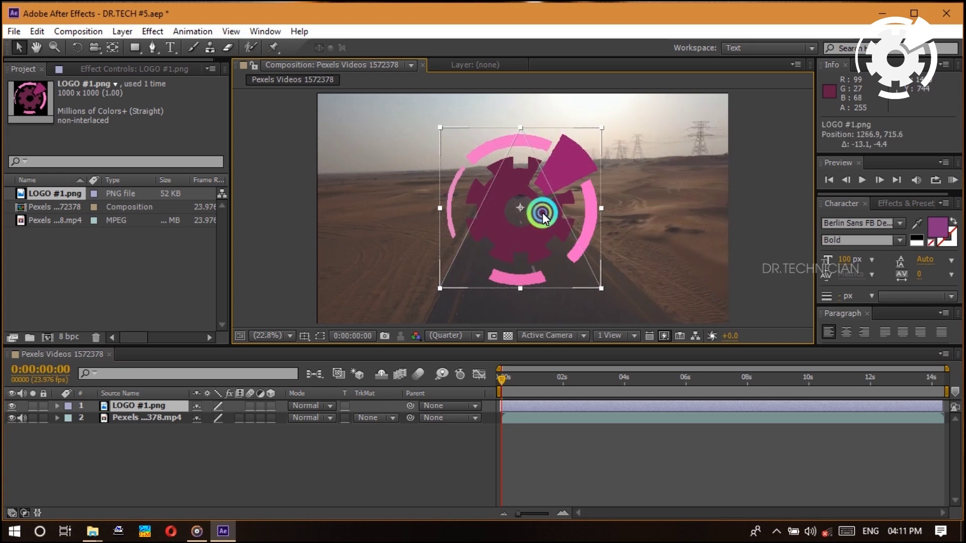
left_click(678, 220)
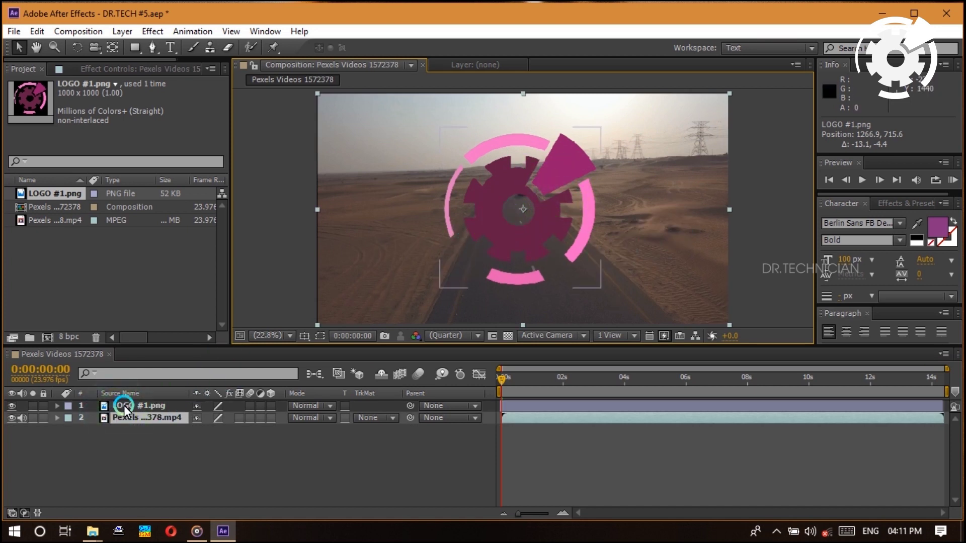
Shrink the logo to about 39% from its upper-left corner directly in the frame, and undo that scaling
left_click_drag(123, 405, 479, 179)
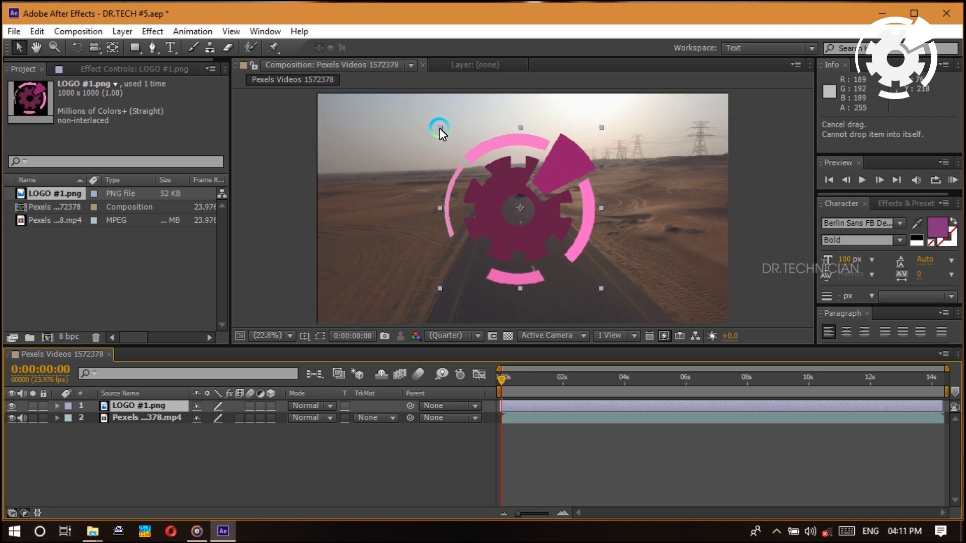
left_click_drag(440, 129, 487, 170)
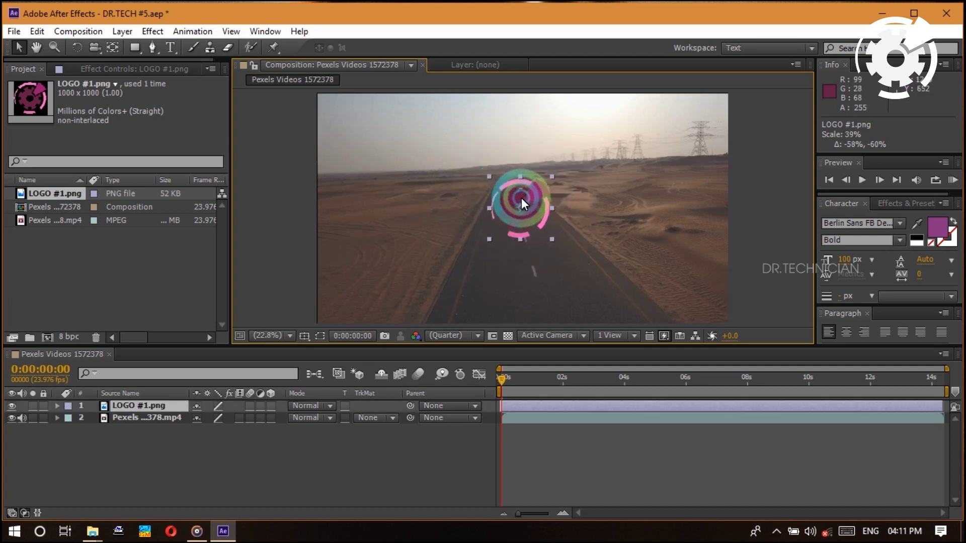
key("ctrl+z")
Reveal the Scale property of the LOGO #1.png layer and set it to 35%
left_click(152, 405)
key("s")
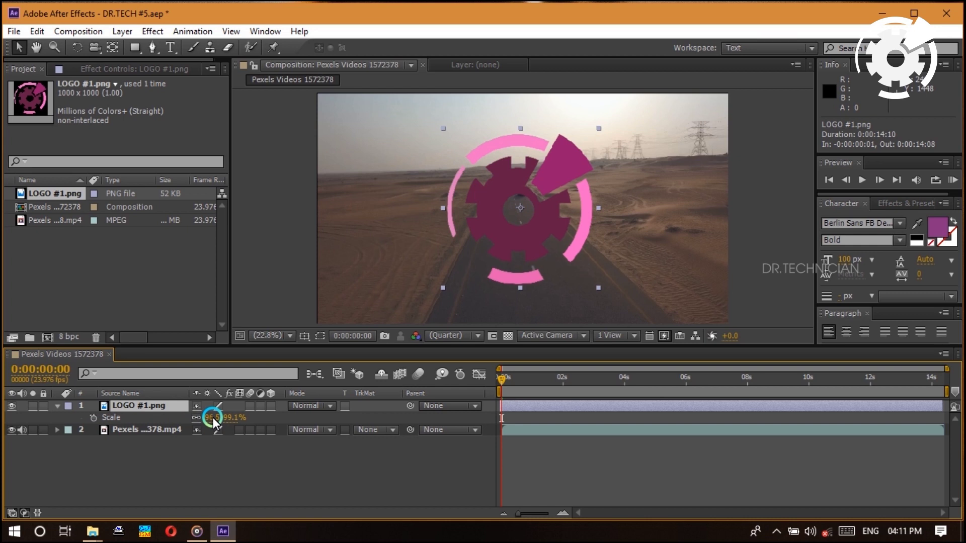
mouse_move(214, 422)
left_mouse_down()
mouse_move(233, 416)
mouse_move(123, 416)
mouse_move(201, 412)
mouse_move(226, 424)
mouse_move(209, 415)
left_mouse_up()
left_click(250, 421)
type("35")
left_click(280, 461)
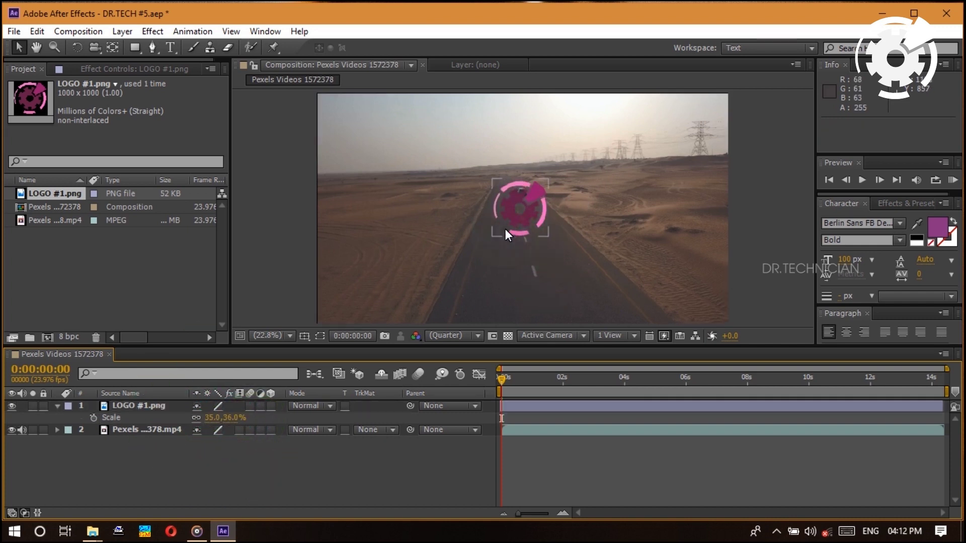
Move the scaled logo to the lower-right corner of the frame, at about 2369.8, 1275.9
left_click(166, 423)
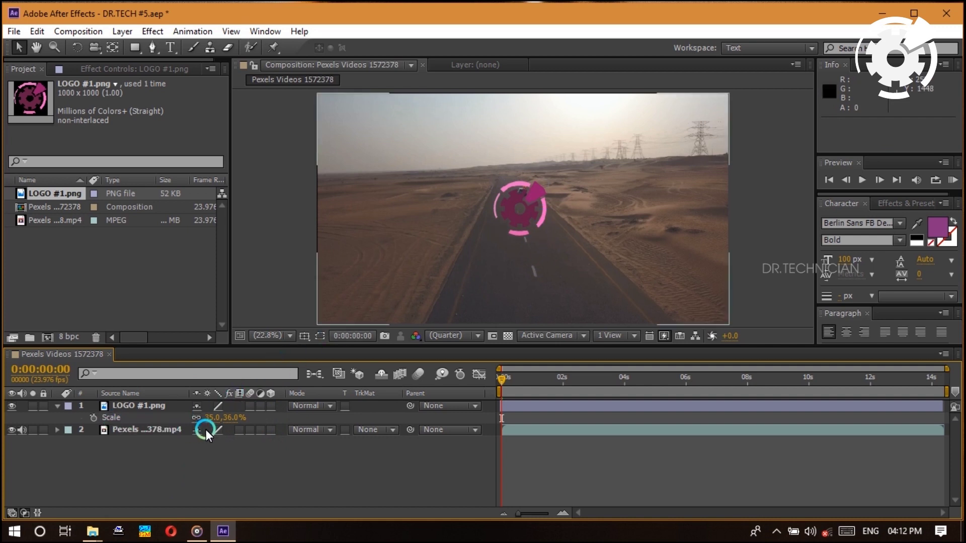
left_click(497, 193)
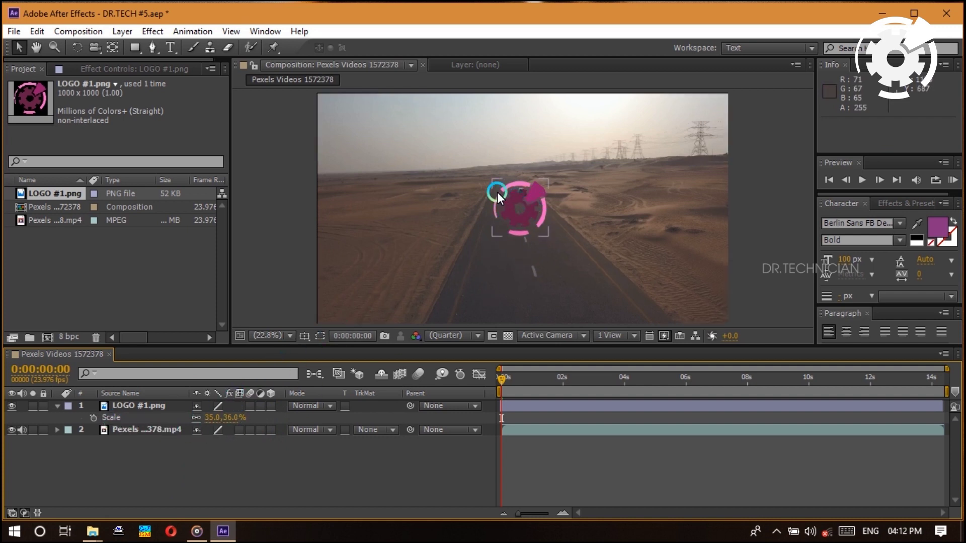
left_click(520, 208)
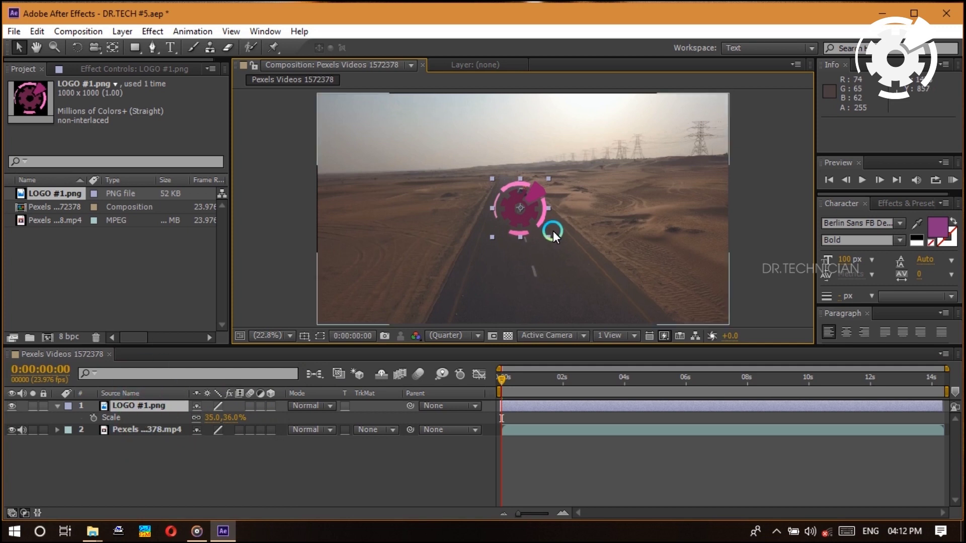
left_click_drag(528, 217, 706, 310)
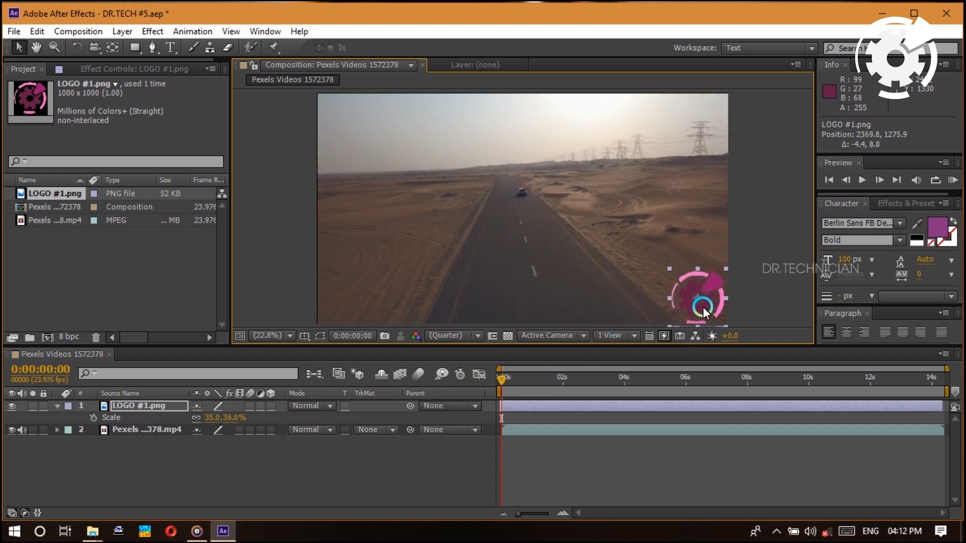
Reveal the logo layer's Position property and set its horizontal value to about 2214.8
mouse_move(158, 405)
left_mouse_down()
mouse_move(179, 411)
mouse_move(157, 421)
mouse_move(164, 400)
left_mouse_up()
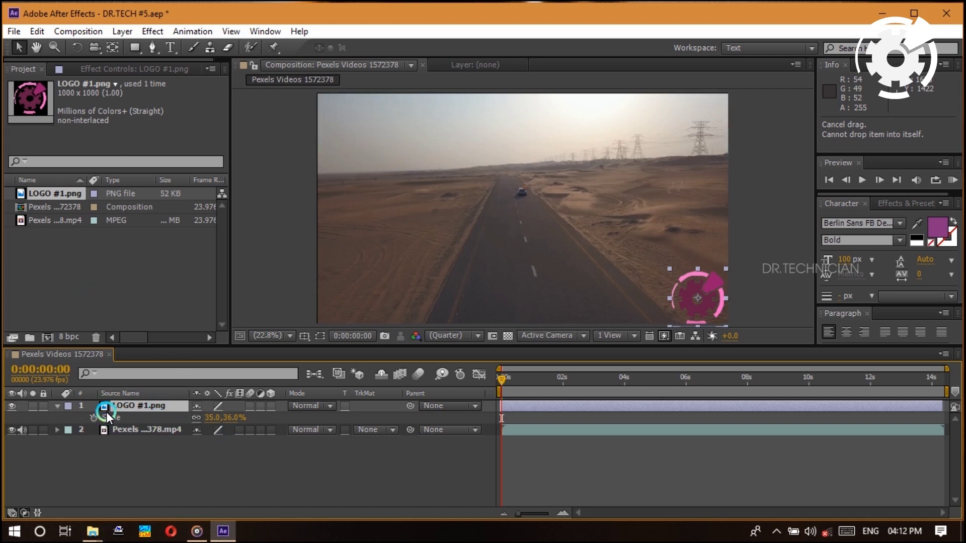
key("p")
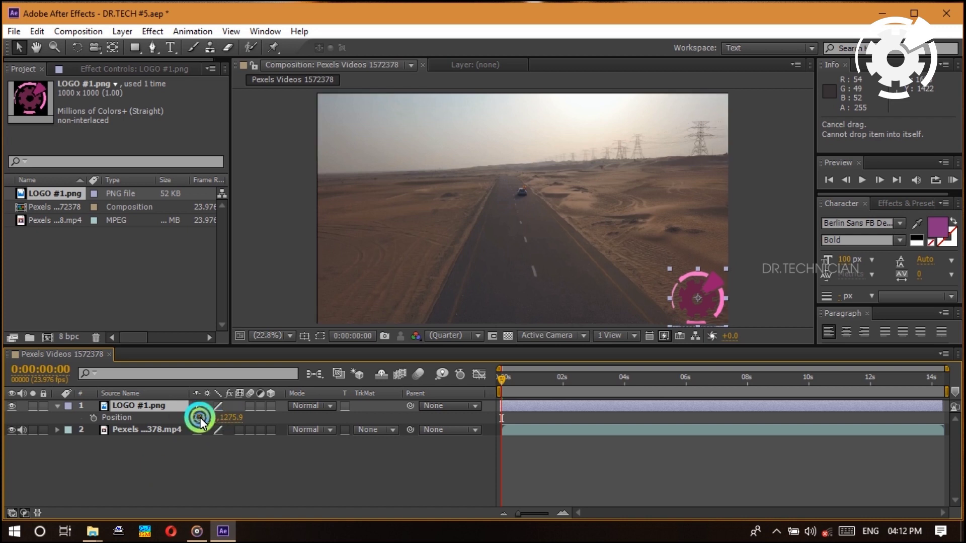
left_click(94, 418)
left_click_drag(202, 417, 208, 403)
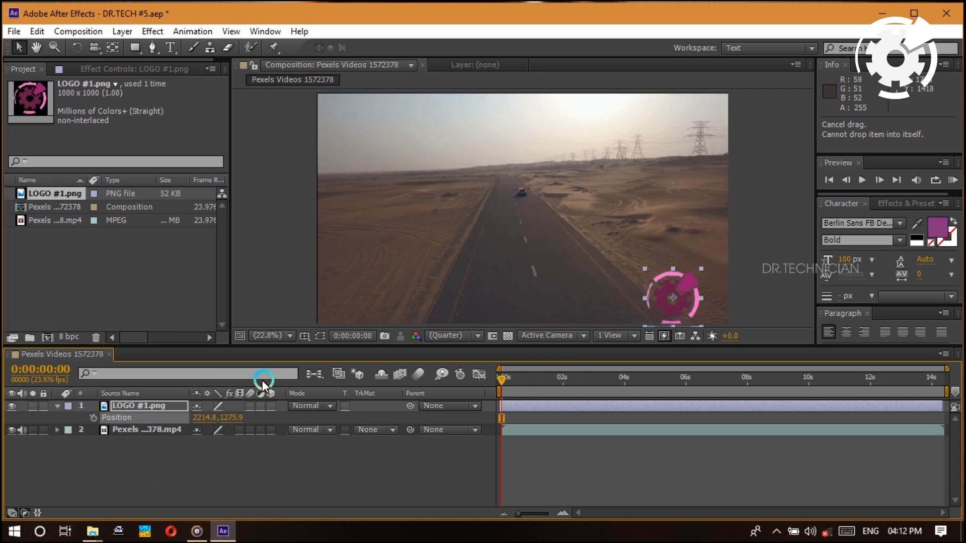
Shift the logo further left through its Position value and place it back near the frame's lower-right corner, at about 2346.8, 1219.0
left_click(94, 418)
left_click_drag(202, 417, 194, 432)
left_click(395, 373)
left_click_drag(648, 309, 701, 297)
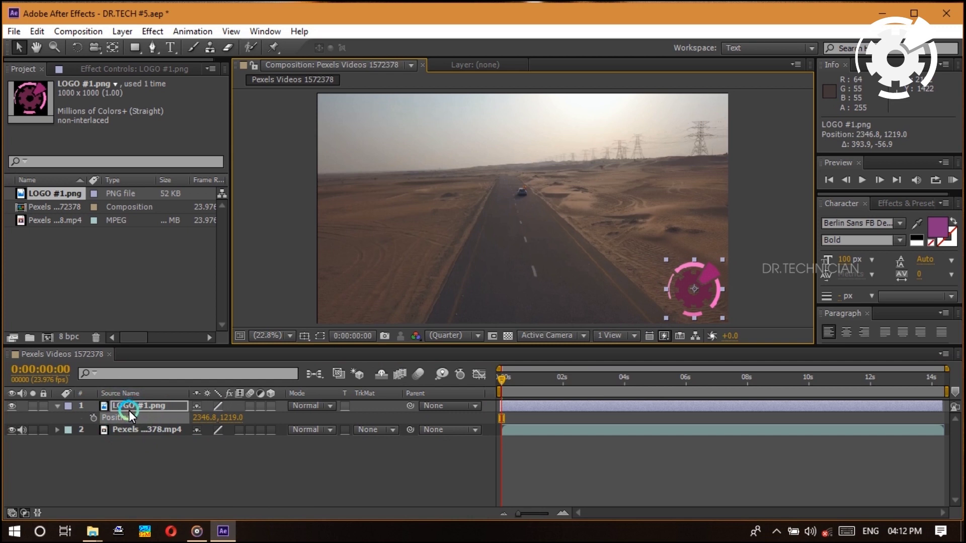
Show the logo layer's Scale property, followed by its Position property
key("s")
left_click(108, 419)
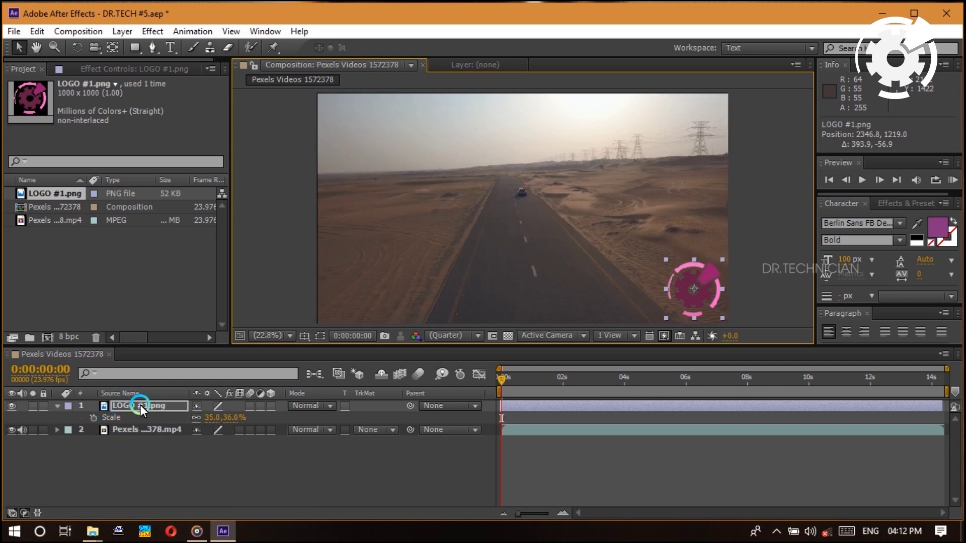
key("p")
left_click(134, 418)
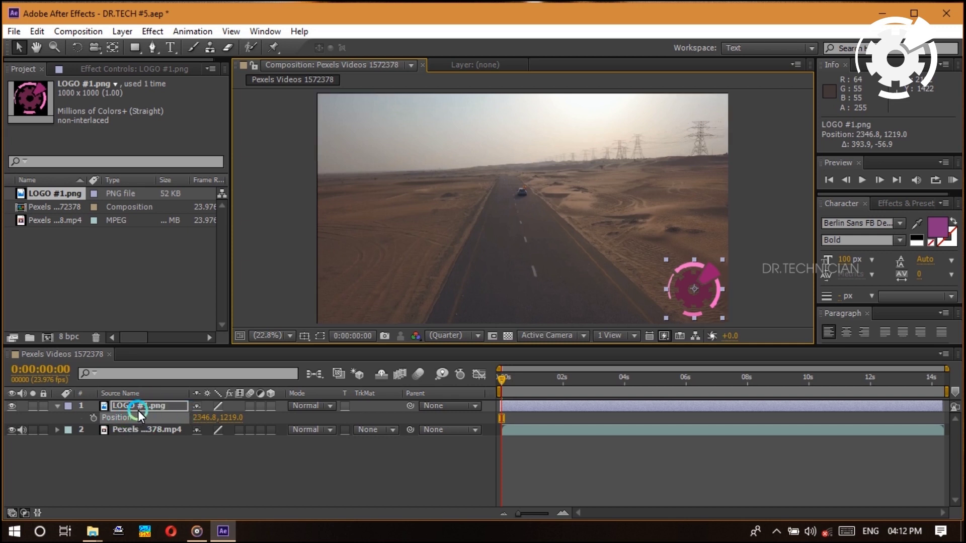
Reveal the logo layer's Rotation property, rotate the logo to 35°, and undo the rotation
key("r")
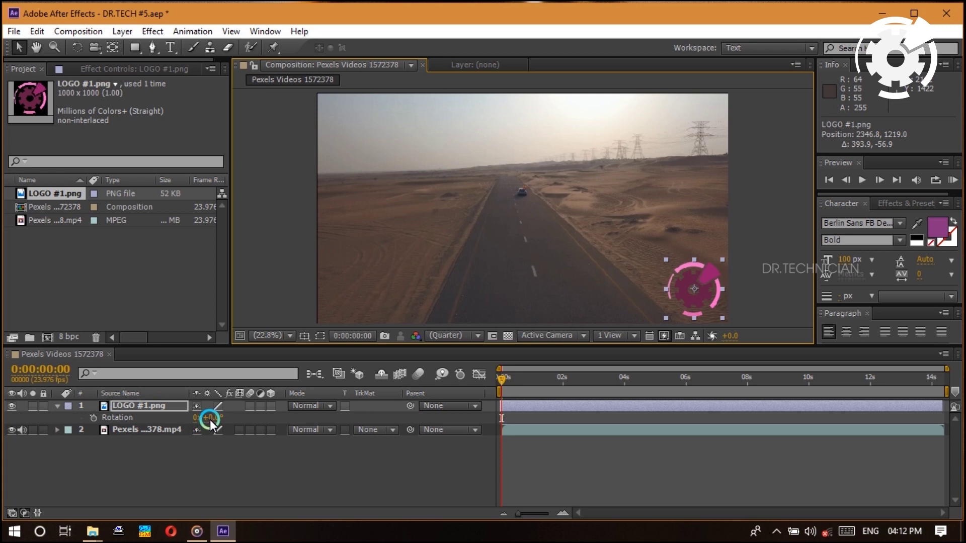
left_click_drag(213, 416, 237, 413)
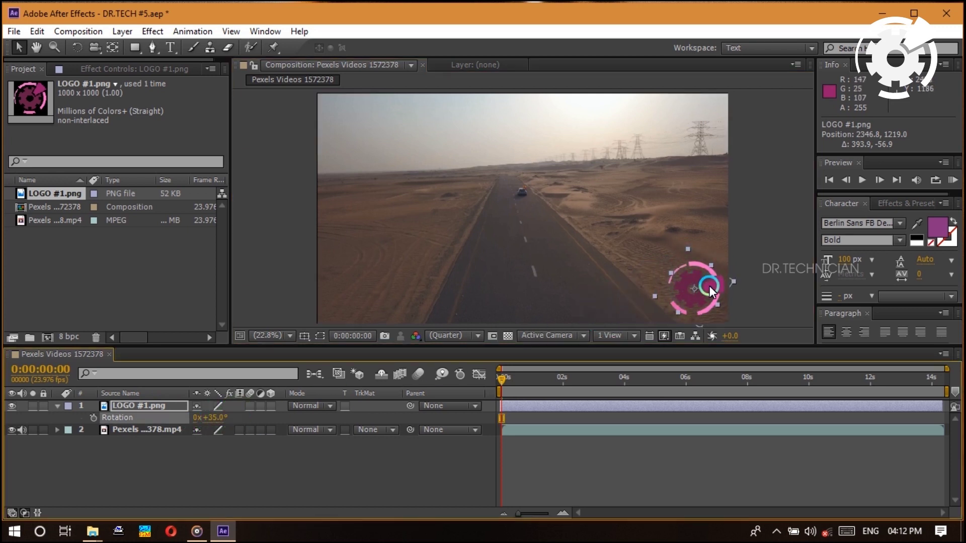
key("ctrl+z")
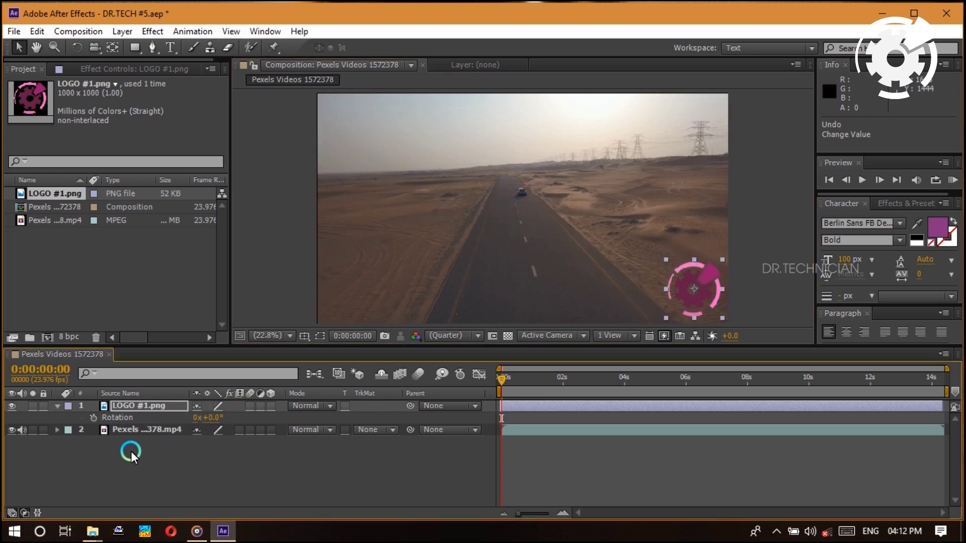
Reveal the logo layer's Opacity property, set it to 50%, and return it to 100%
left_click(146, 407)
key("t")
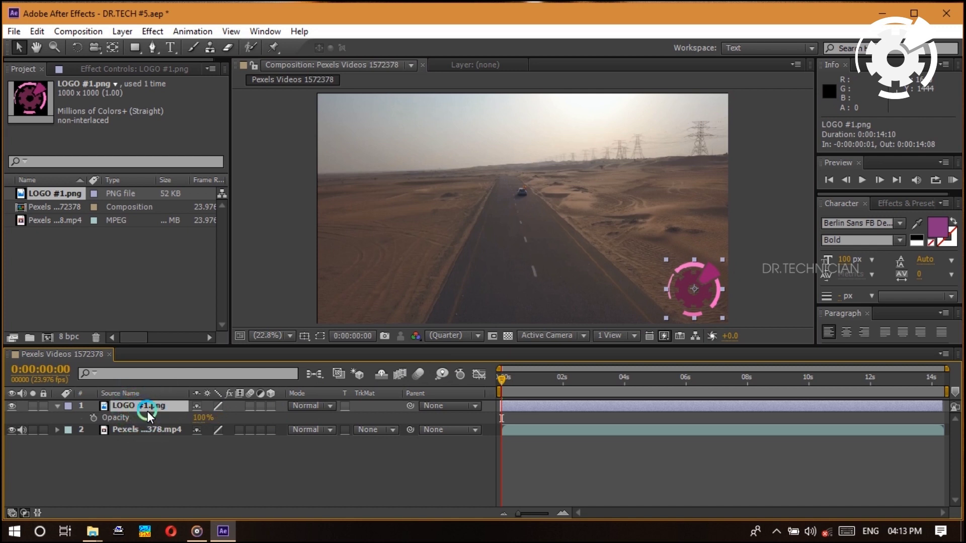
left_click(190, 419)
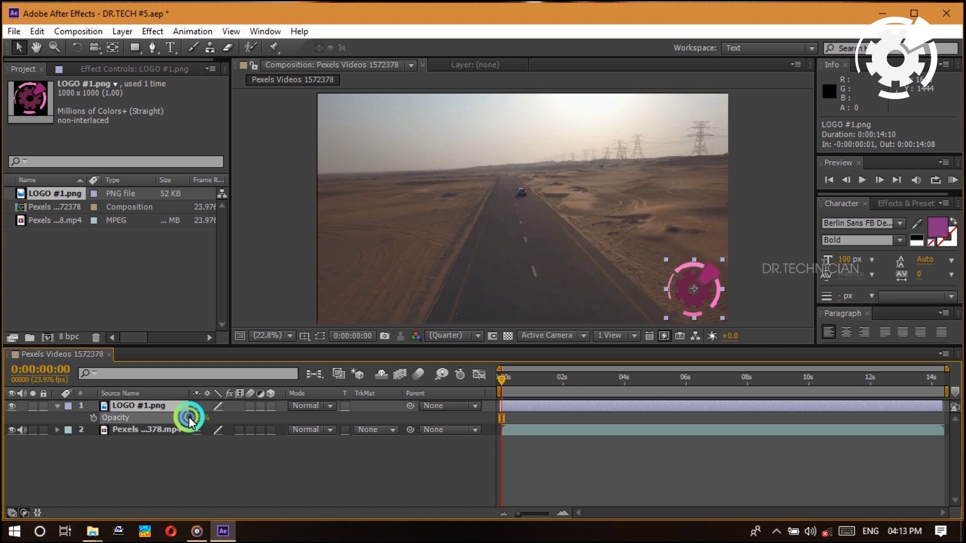
type("50")
key("Return")
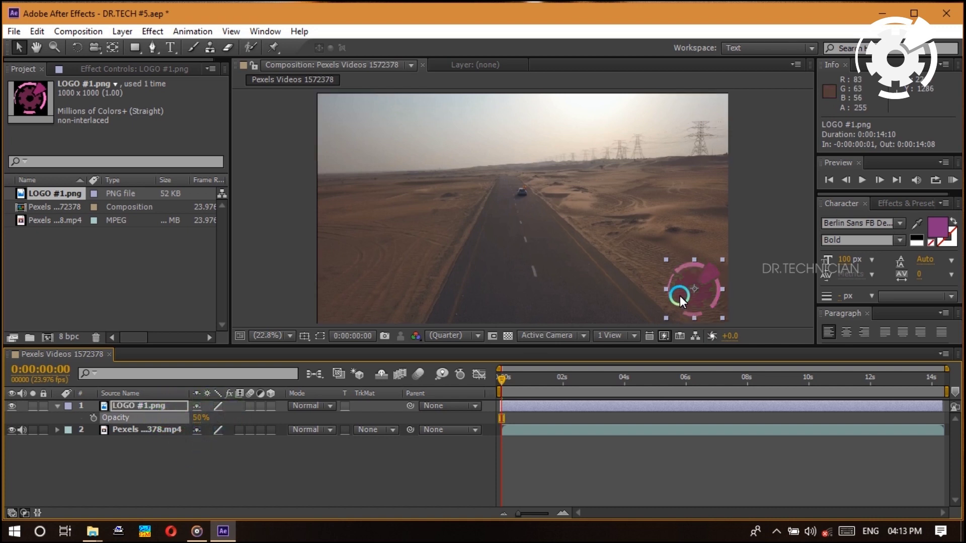
left_click(294, 443)
mouse_move(197, 417)
left_mouse_down()
mouse_move(280, 416)
mouse_move(156, 449)
mouse_move(173, 425)
mouse_move(200, 417)
left_mouse_up()
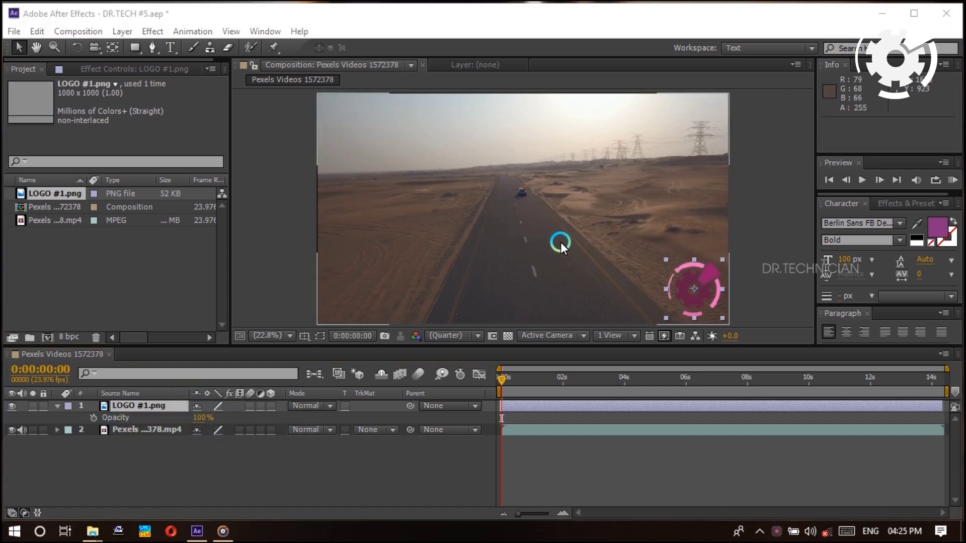
Display the logo layer's Scale, Position and Rotation properties alongside Opacity, and collapse the whole set
left_click(128, 407)
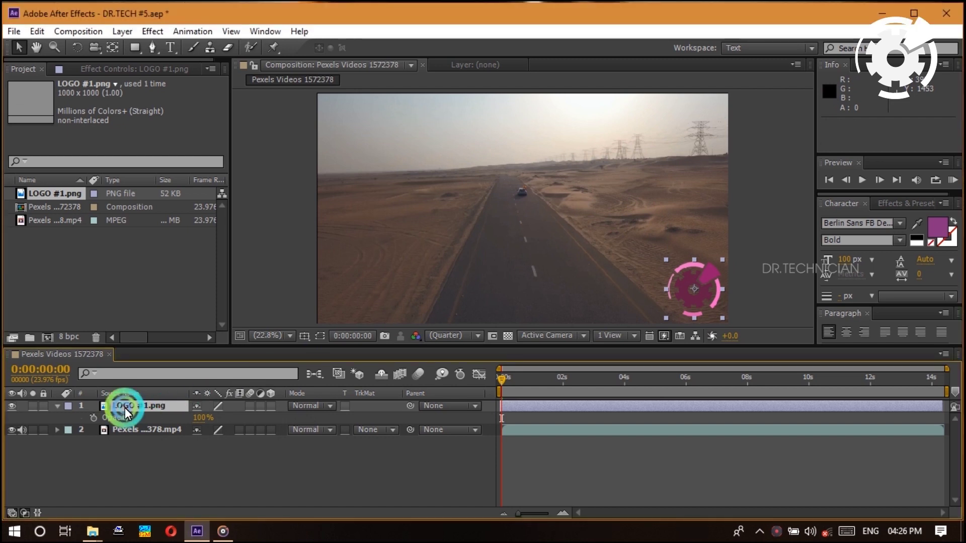
key("shift+s")
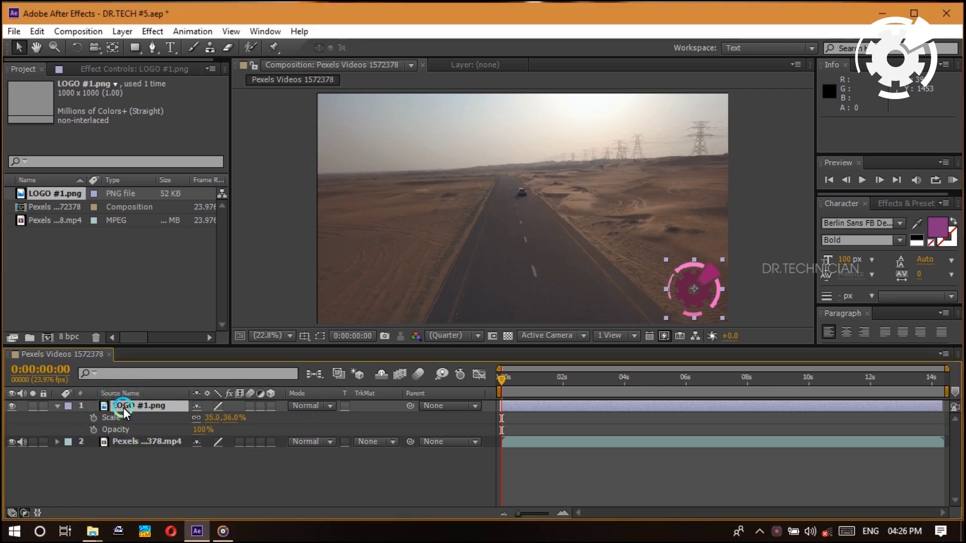
key("shift+p")
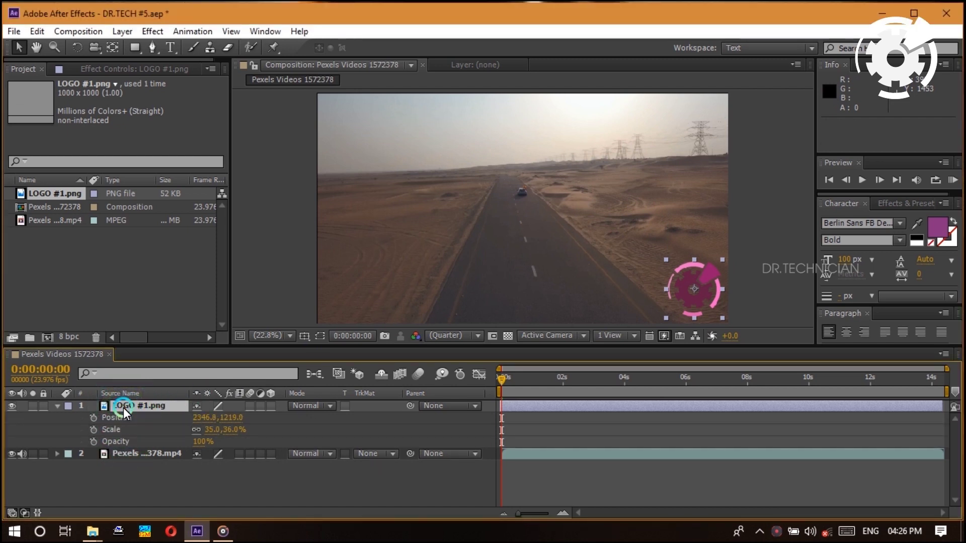
key("shift+r")
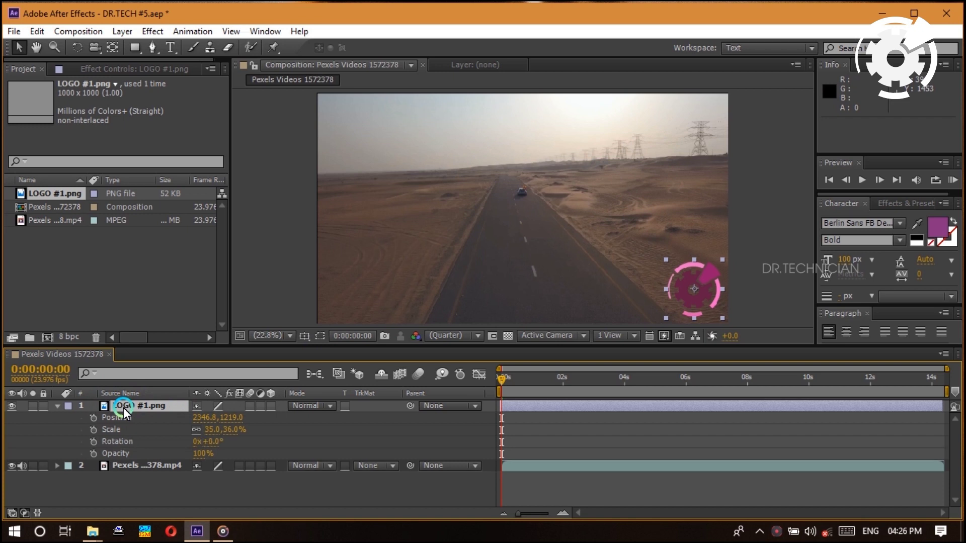
key("u")
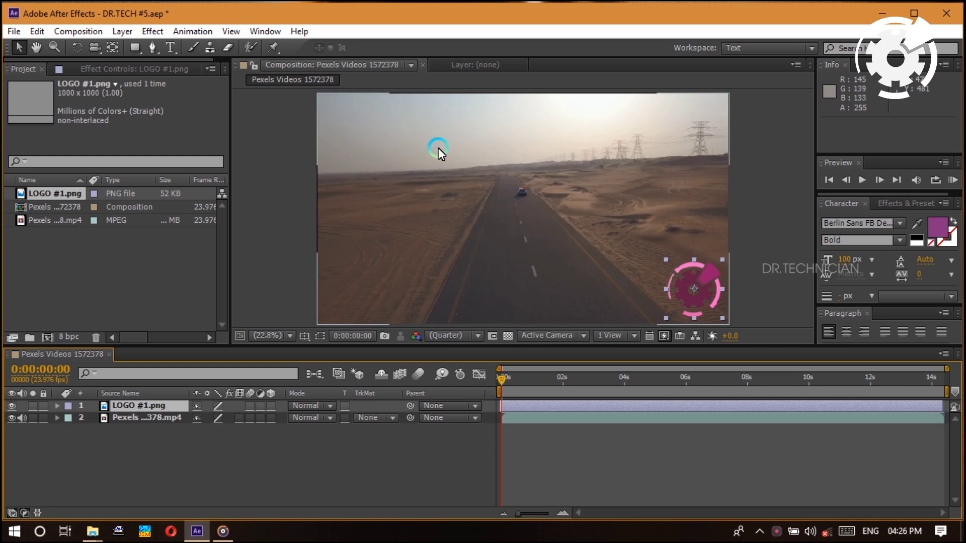
Add LOGO #1.png from the project footage to the composition as a second logo layer, and delete that new layer
left_click(532, 256)
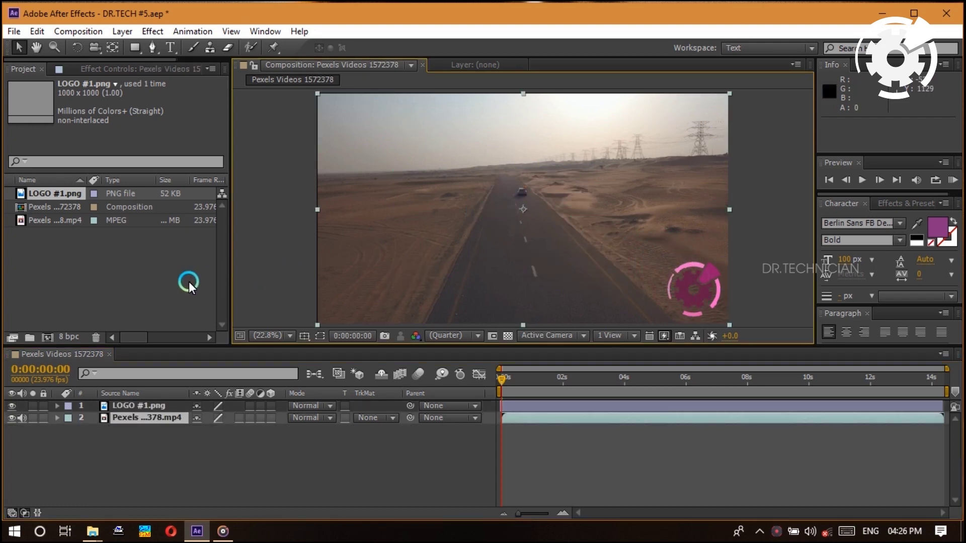
left_click(171, 285)
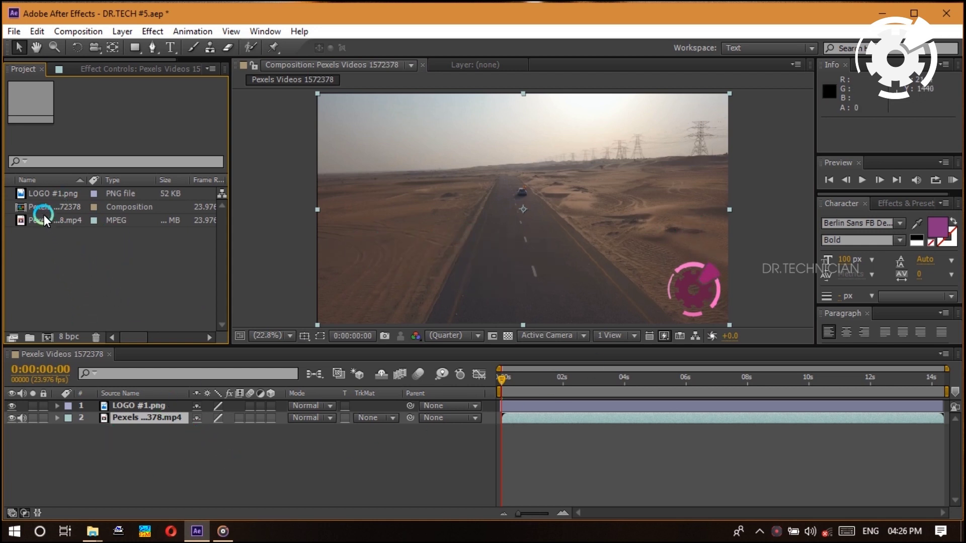
left_click(42, 194)
left_click(68, 196)
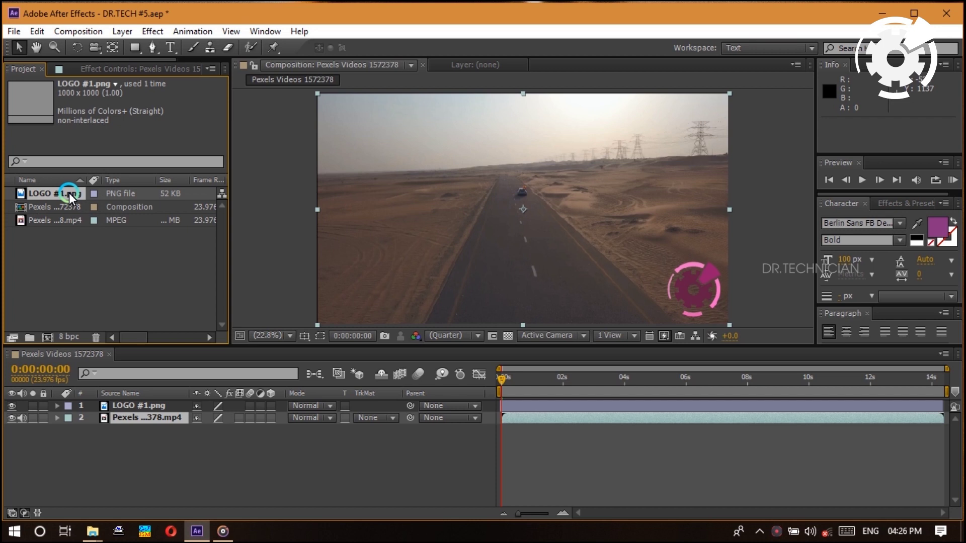
key("ctrl+/")
key("Caps_Lock")
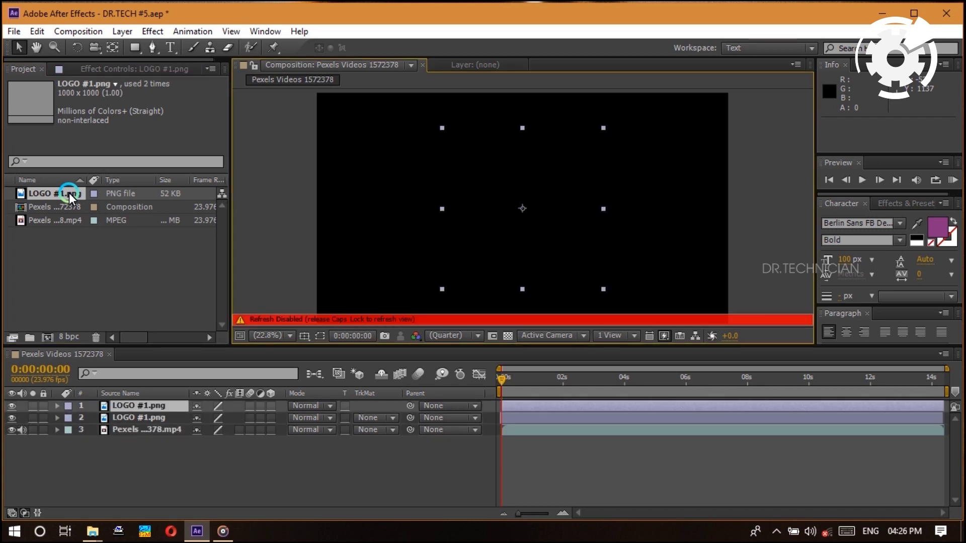
key("Caps_Lock")
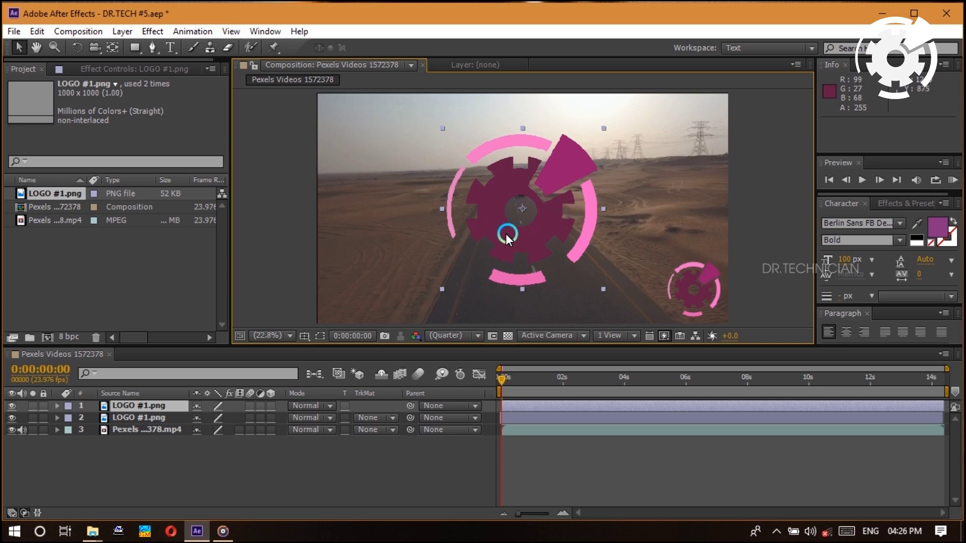
left_click(164, 406)
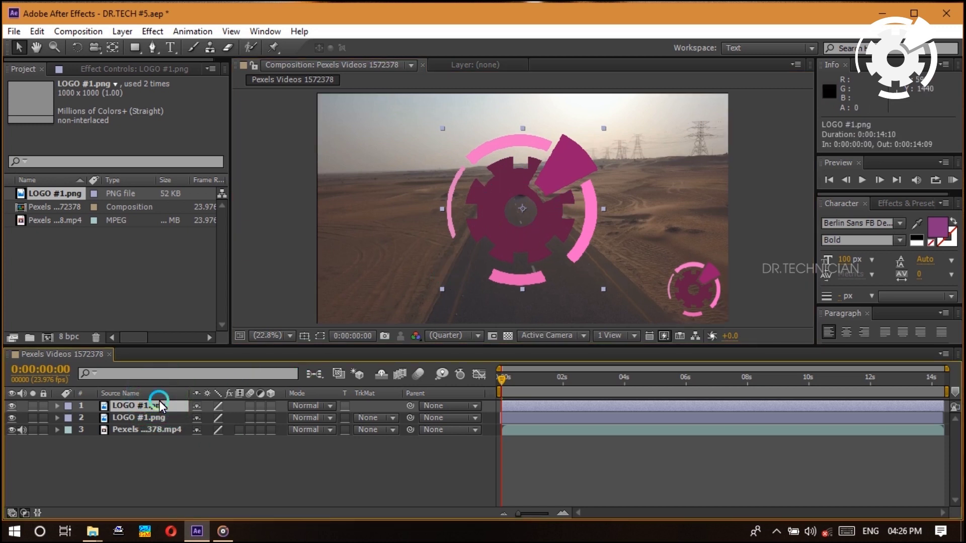
key("Delete")
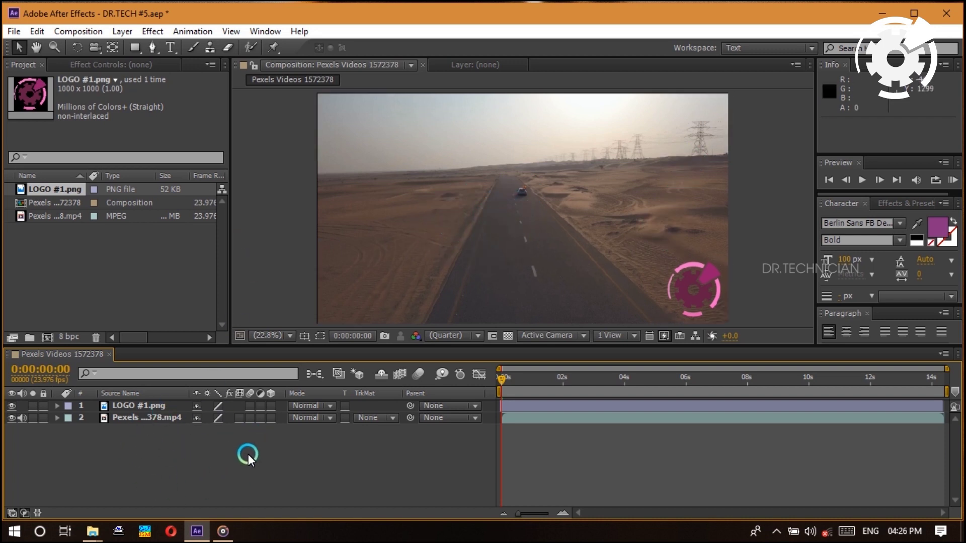
left_click(578, 134)
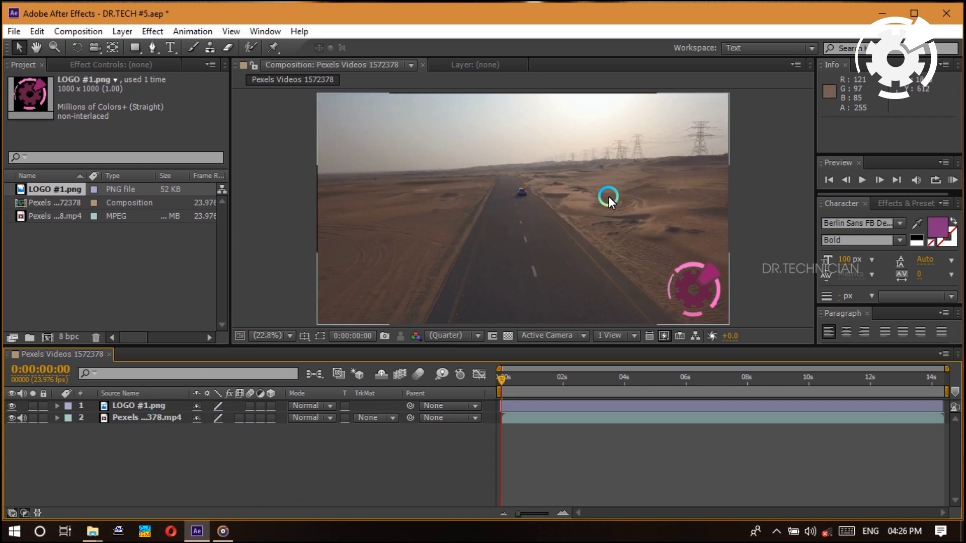
left_click(394, 465)
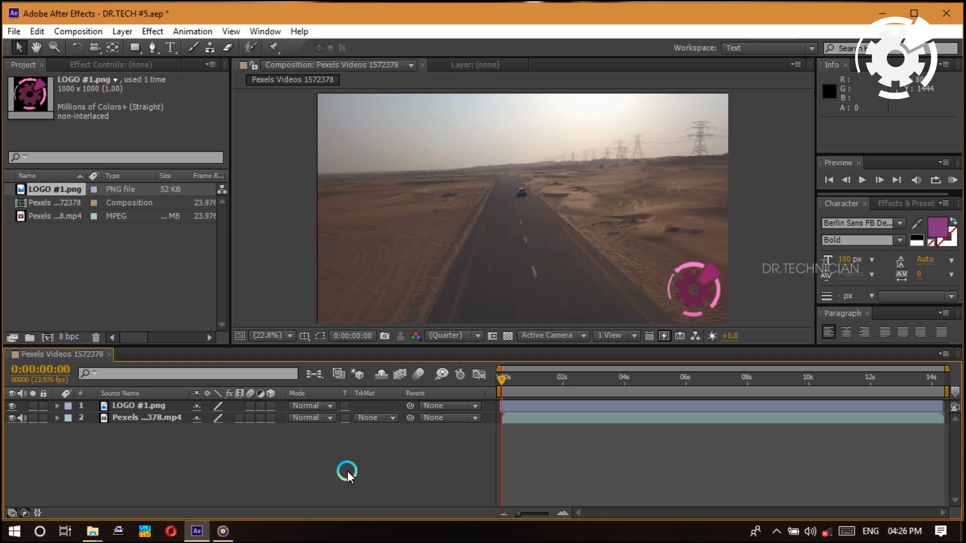
left_click(538, 405)
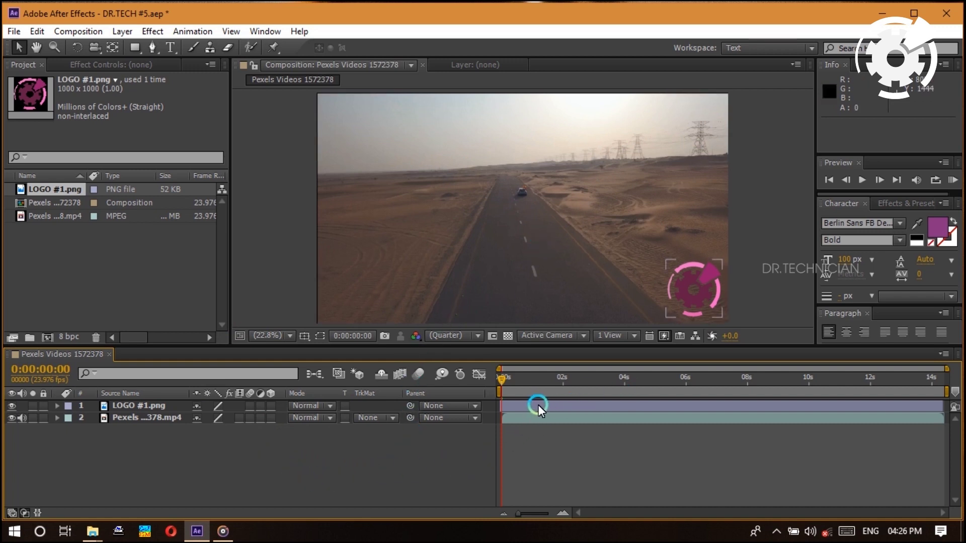
left_click(550, 451)
left_click(560, 405)
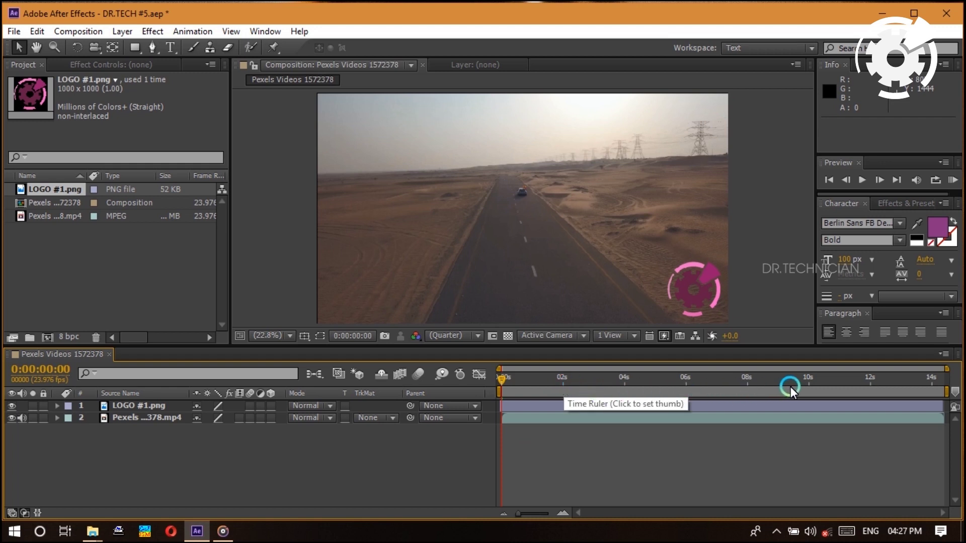
left_click(698, 409)
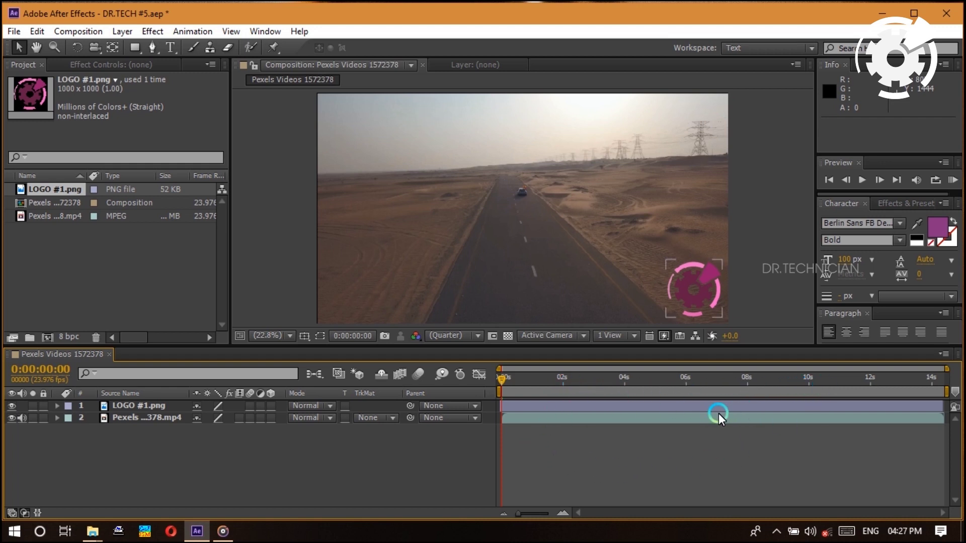
left_click(646, 430)
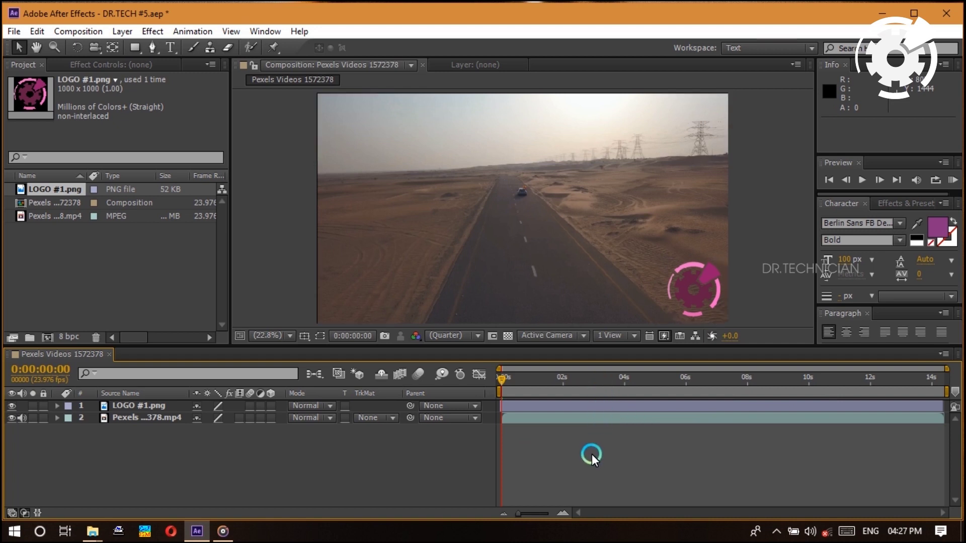
Move the current time through the composition to about 0:00:01:05, 0:00:03:11, 0:00:06:17, 0:00:08:09 and 0:00:08:19
left_click_drag(503, 384, 540, 384)
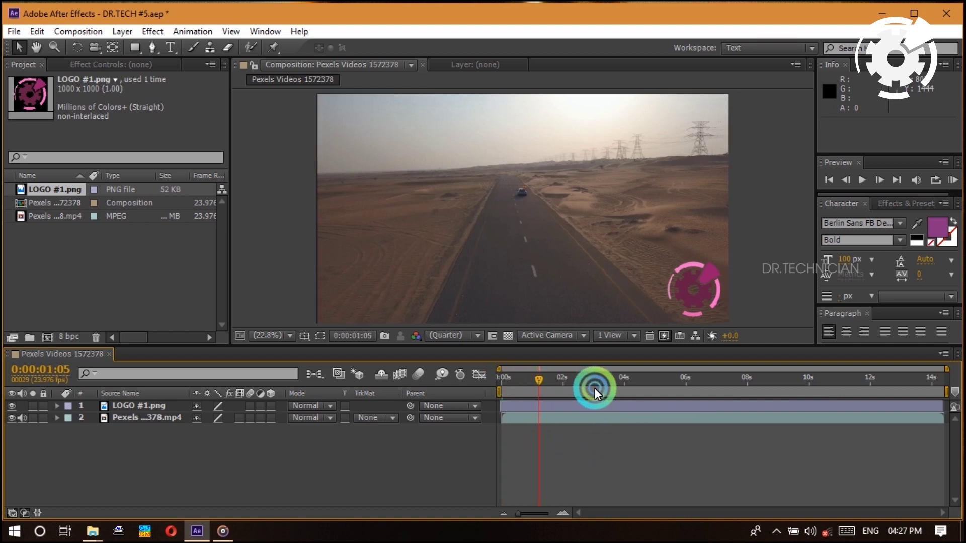
left_click(607, 380)
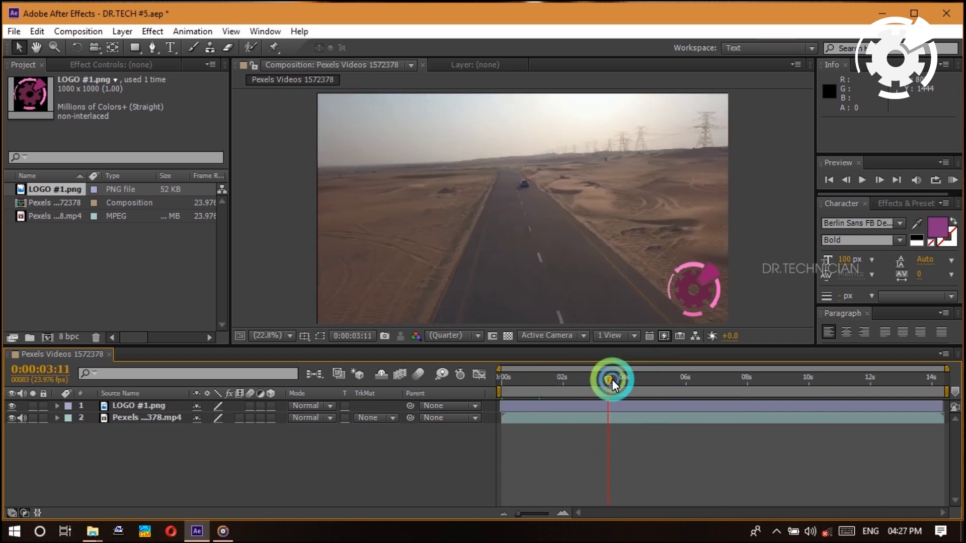
left_click(710, 380)
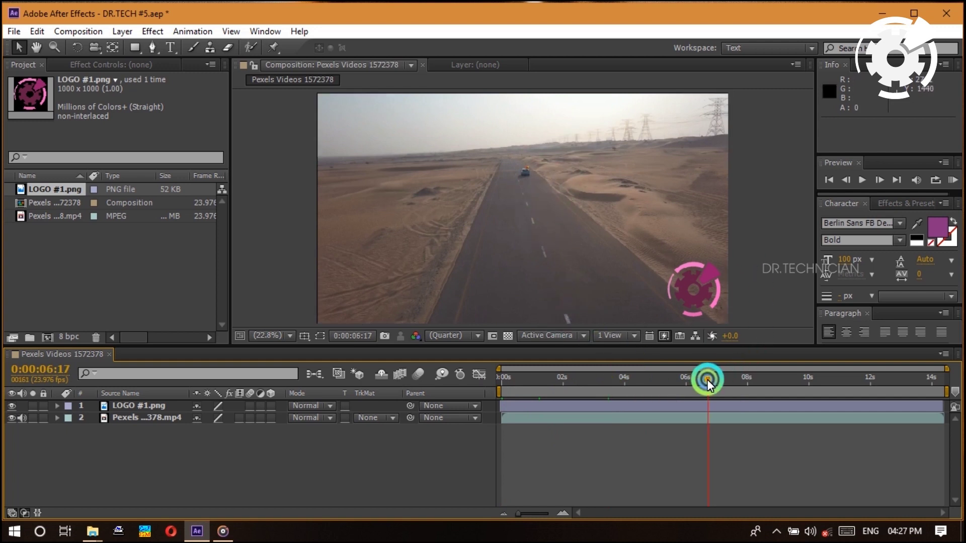
left_click(742, 420)
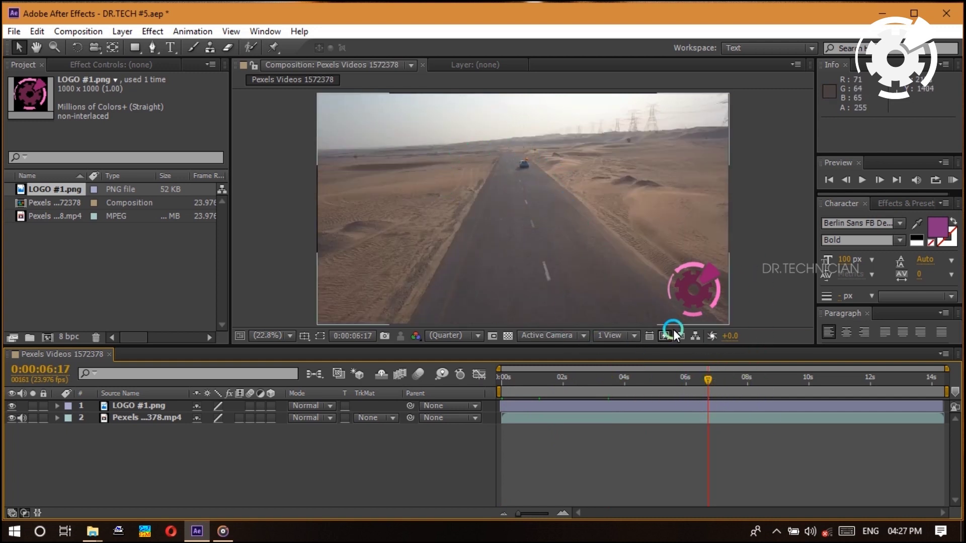
left_click(756, 381)
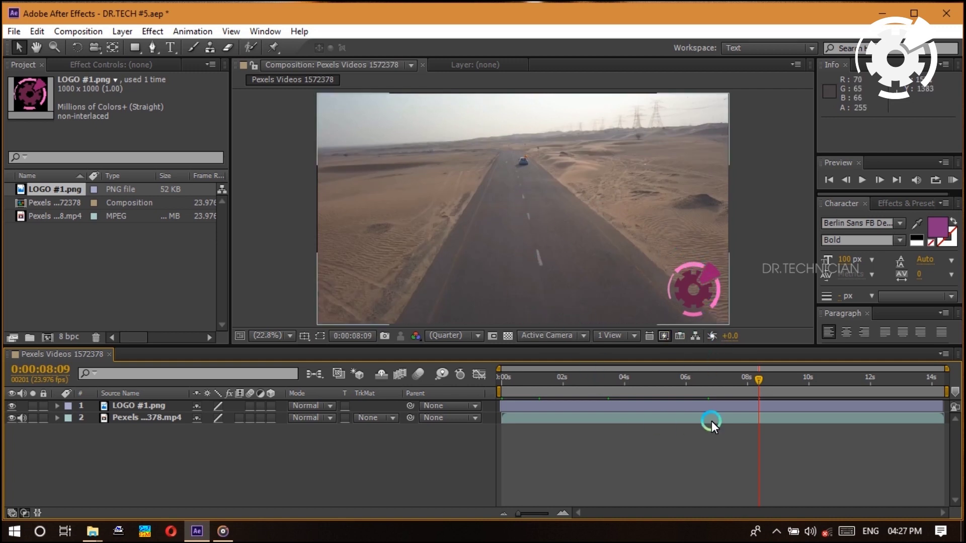
left_click(753, 402)
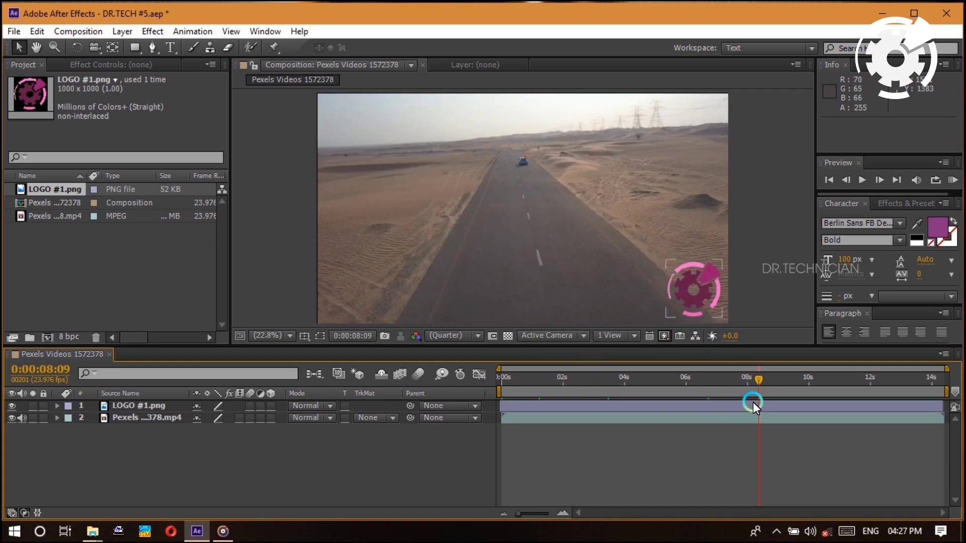
left_click(812, 321)
mouse_move(762, 382)
left_mouse_down()
mouse_move(594, 399)
mouse_move(771, 384)
left_mouse_up()
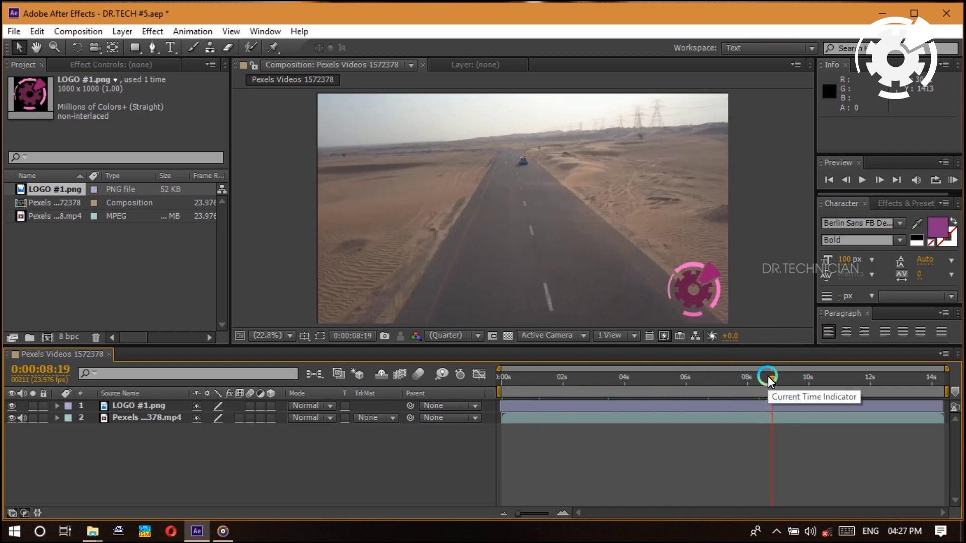
Jump to the composition's first frame and its last frame, and step back frame by frame to 0:00:13:11
key("Home")
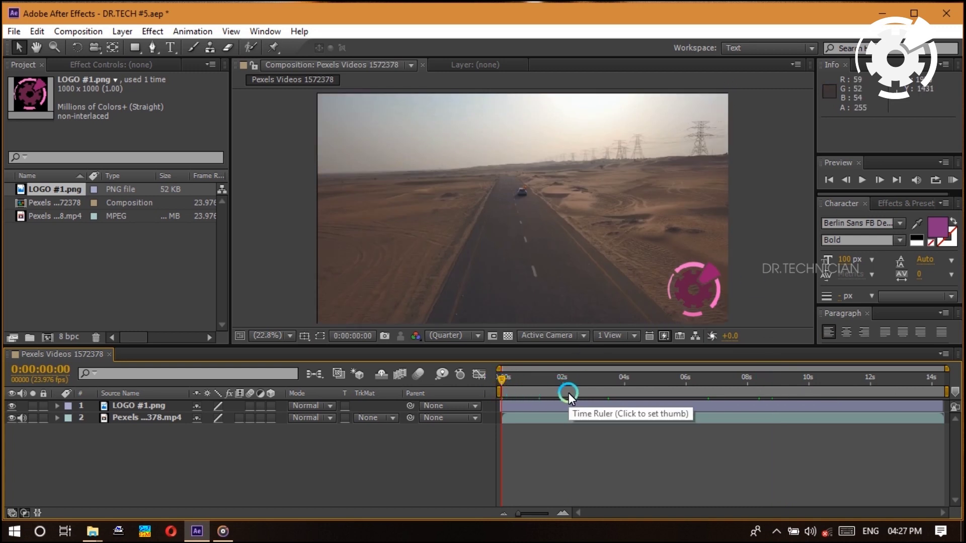
key("End")
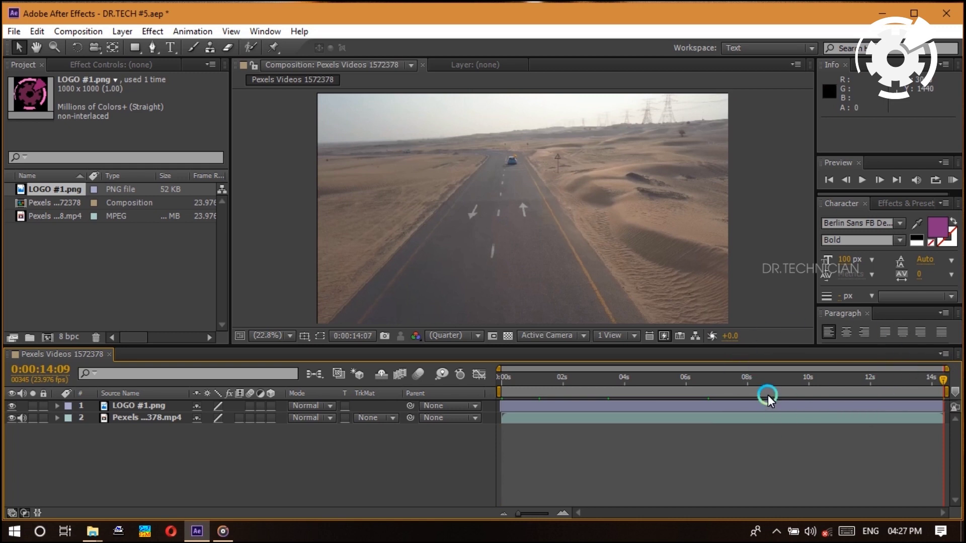
key("Page_Up")
key("Page_Up")
key("Page_Up")
key("Page_Up")
key("Page_Up")
key("Page_Up")
key("Page_Up")
key("Page_Up")
key("Page_Up")
key("Page_Up")
key("Page_Up")
key("Page_Up")
key("Page_Up")
key("Page_Up")
key("Page_Up")
key("Page_Up")
key("Page_Up")
key("Page_Up")
key("Page_Up")
key("Page_Up")
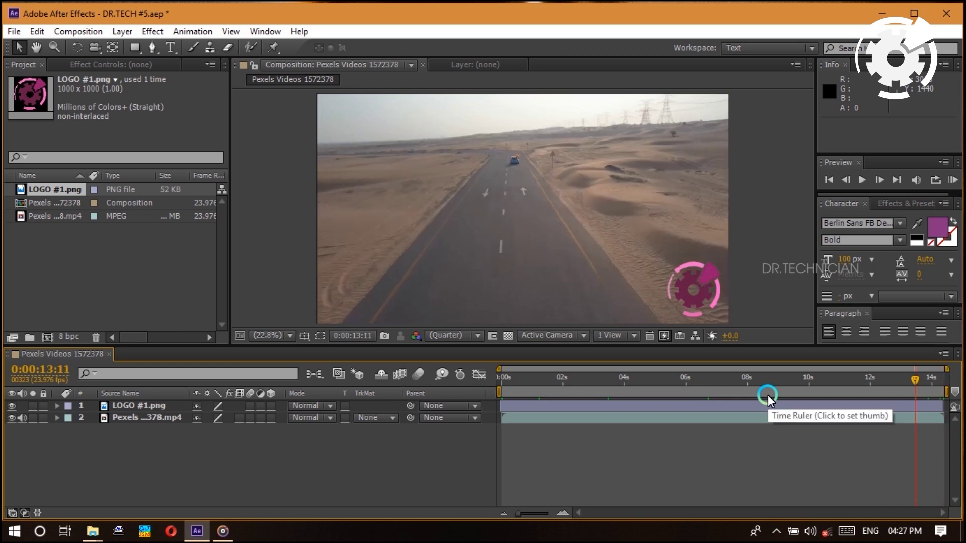
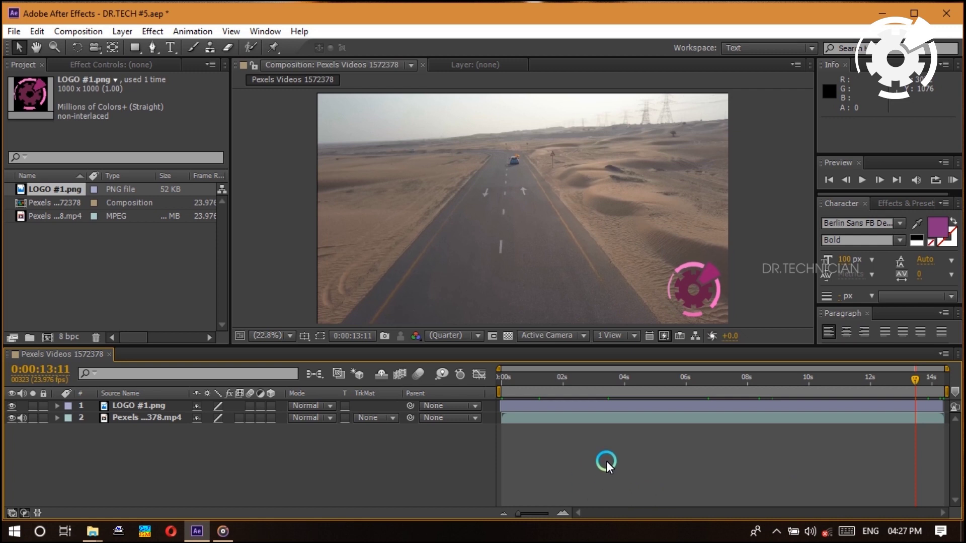
Hide the logo layer in the composition by turning off its visibility
left_click(574, 272)
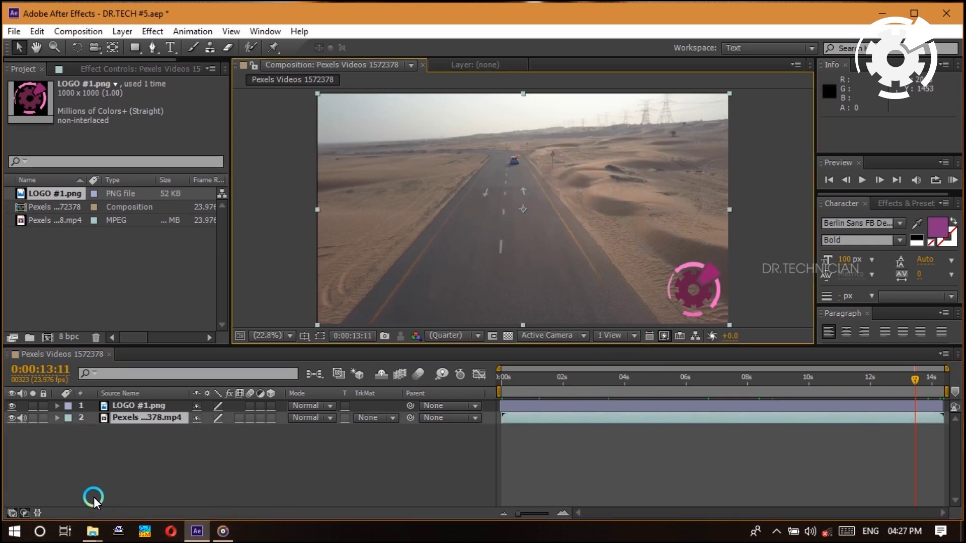
left_click(10, 405)
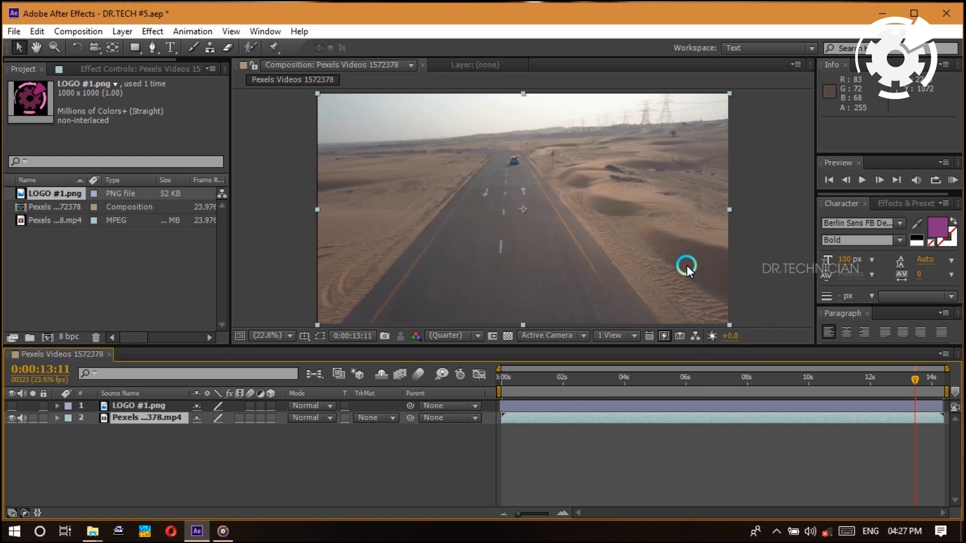
Toggle the logo layer's visibility on and off several times, leaving the logo shown over the video
left_click(11, 406)
left_click(23, 403)
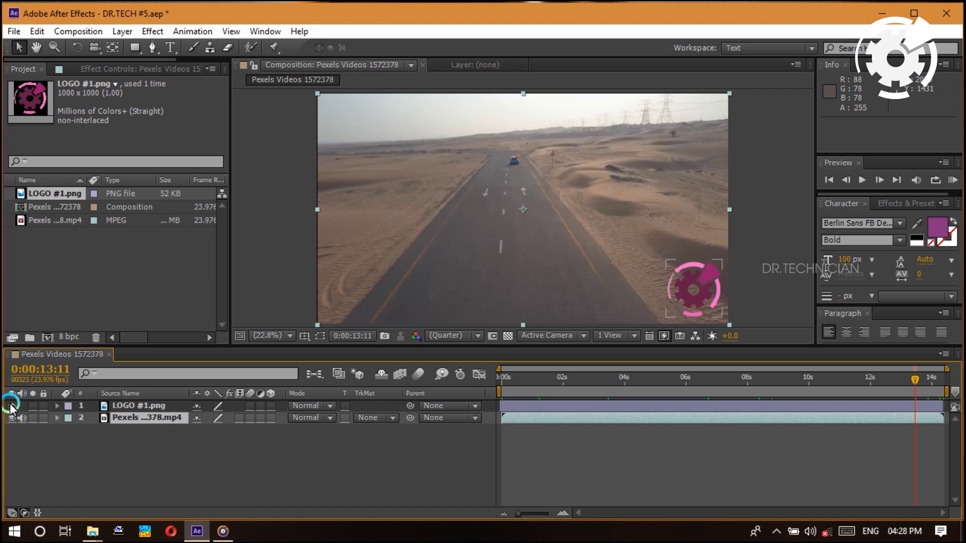
left_click(10, 405)
left_click(10, 406)
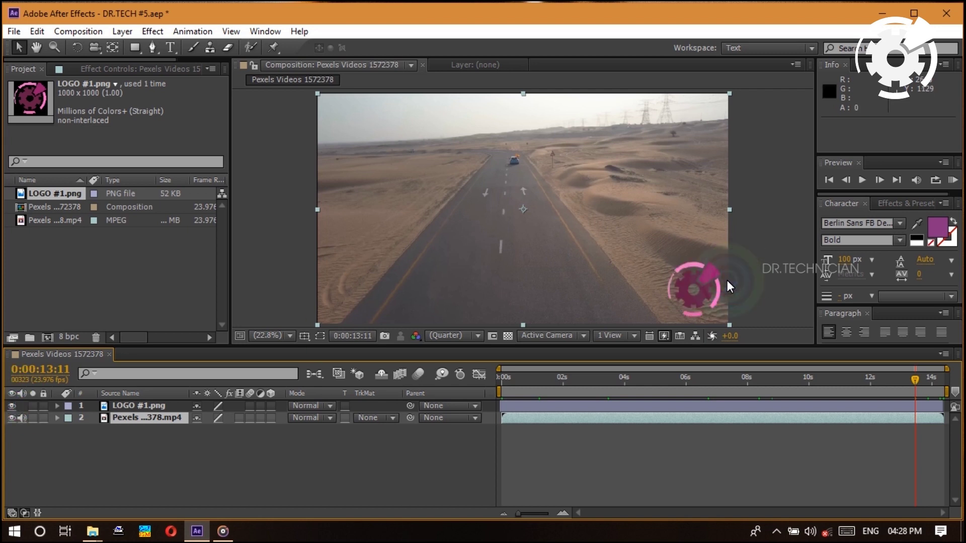
left_click(425, 254)
left_click(10, 405)
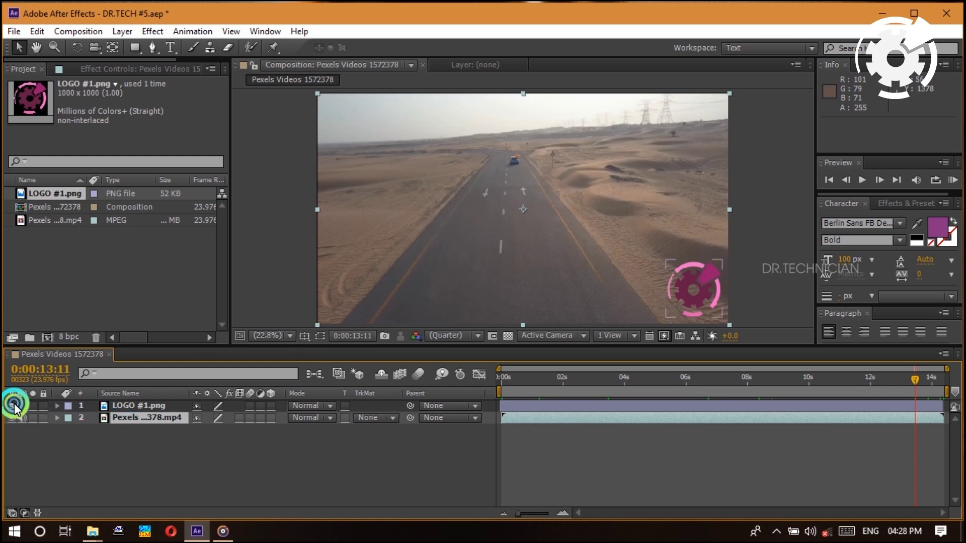
left_click(308, 393)
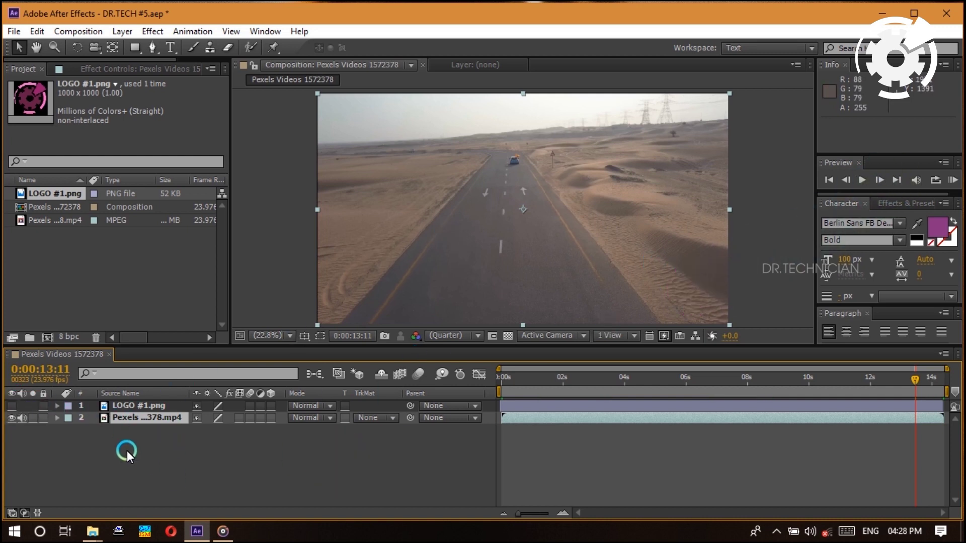
left_click(15, 407)
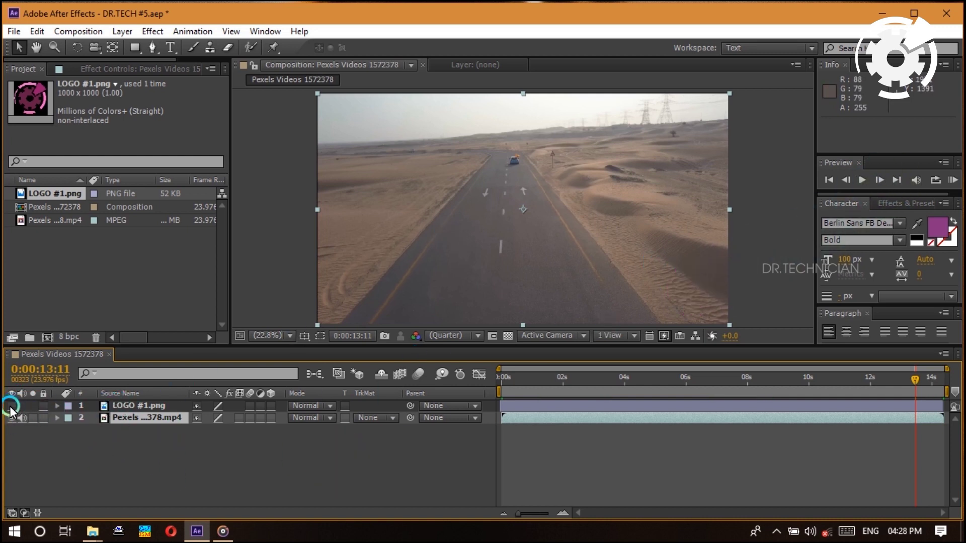
left_click(388, 285)
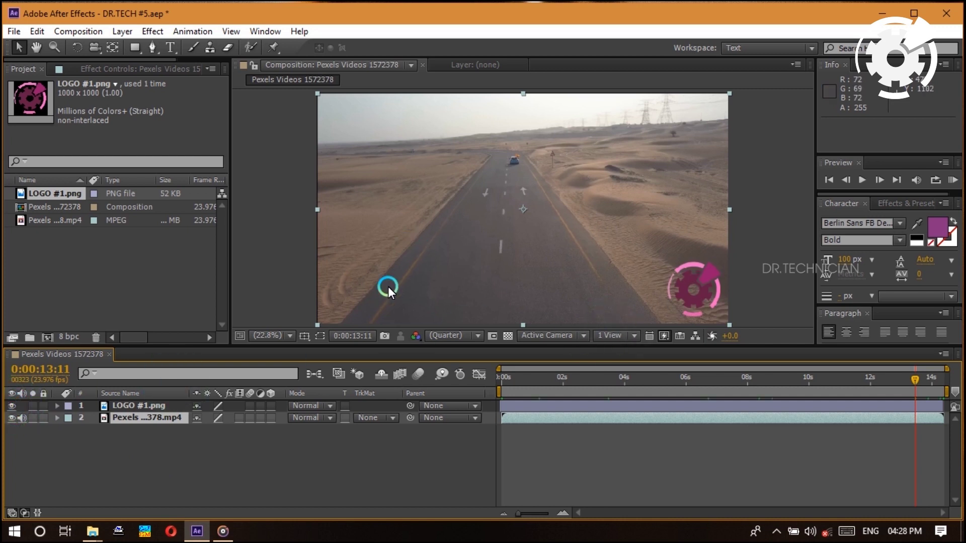
left_click(12, 402)
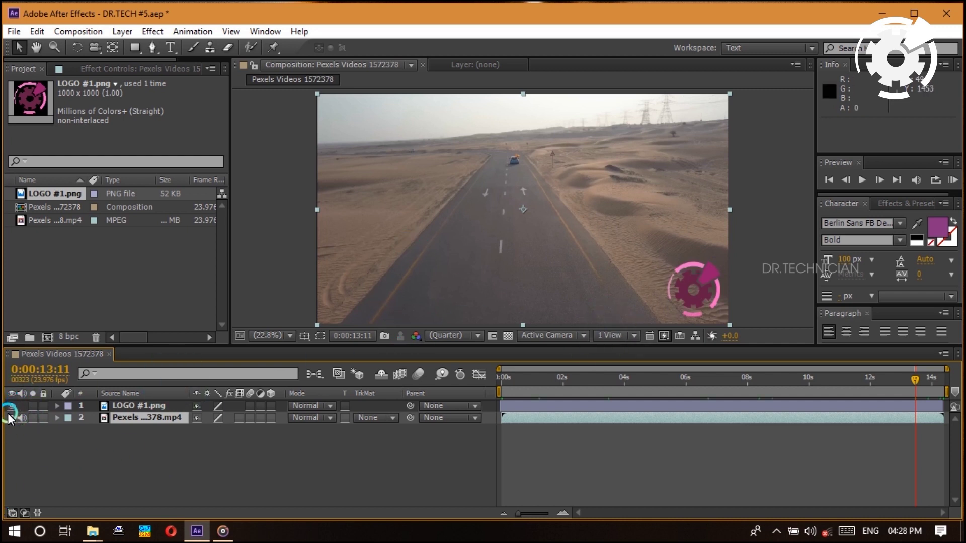
left_click(9, 418)
Solo the logo layer so the composition displays only the logo
left_click(32, 406)
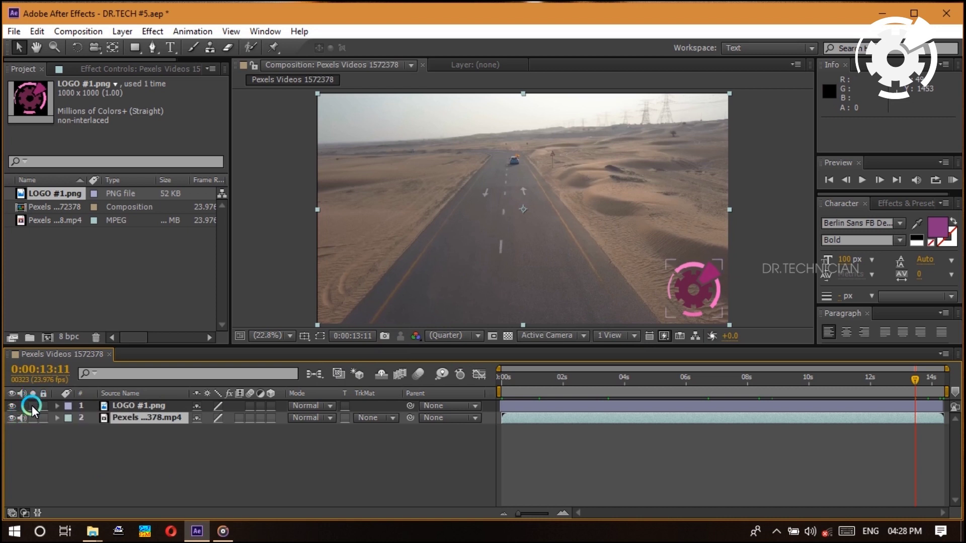
left_click(32, 405)
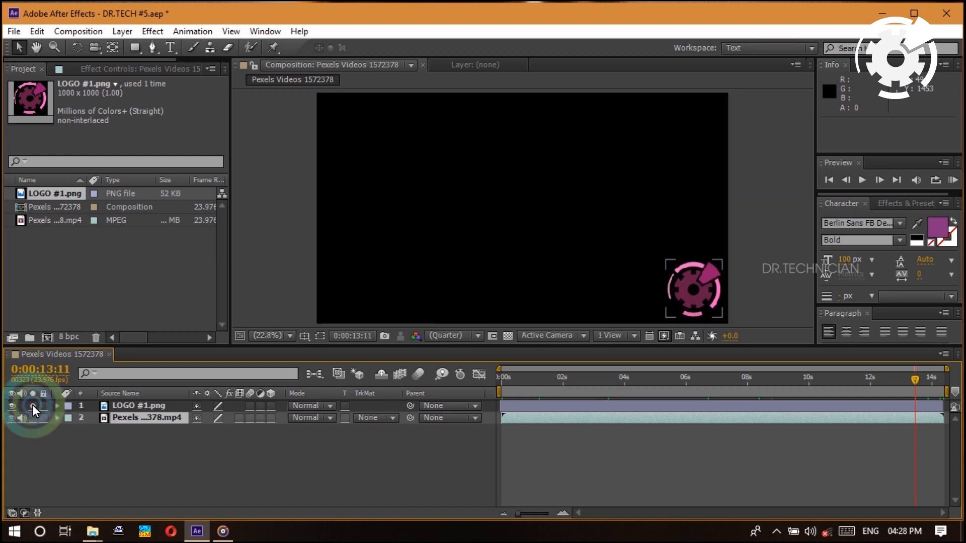
left_click(952, 246)
left_click(658, 298)
left_click(669, 370)
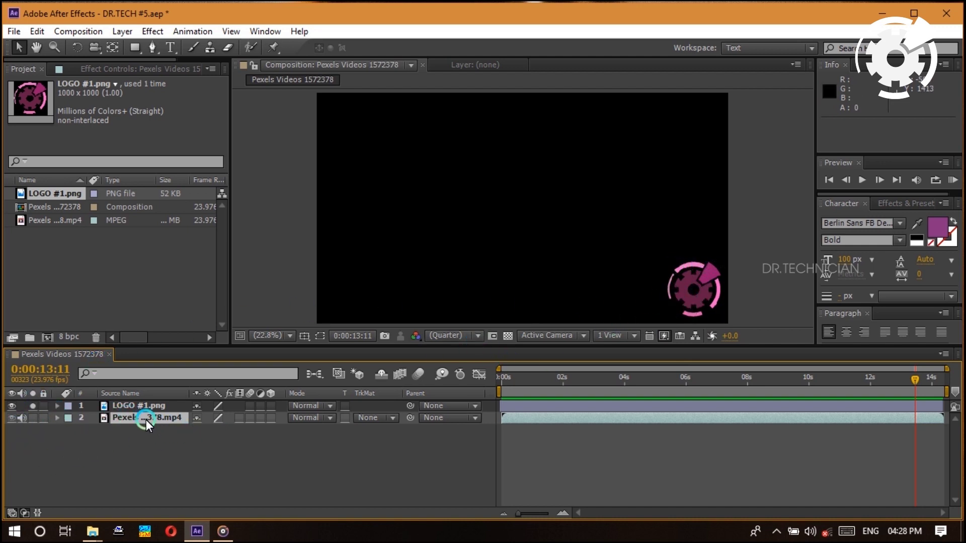
Toggle solo on the video layer and turn off the logo layer's solo so neither layer is isolated
left_click(33, 418)
left_click(80, 413)
left_click(29, 418)
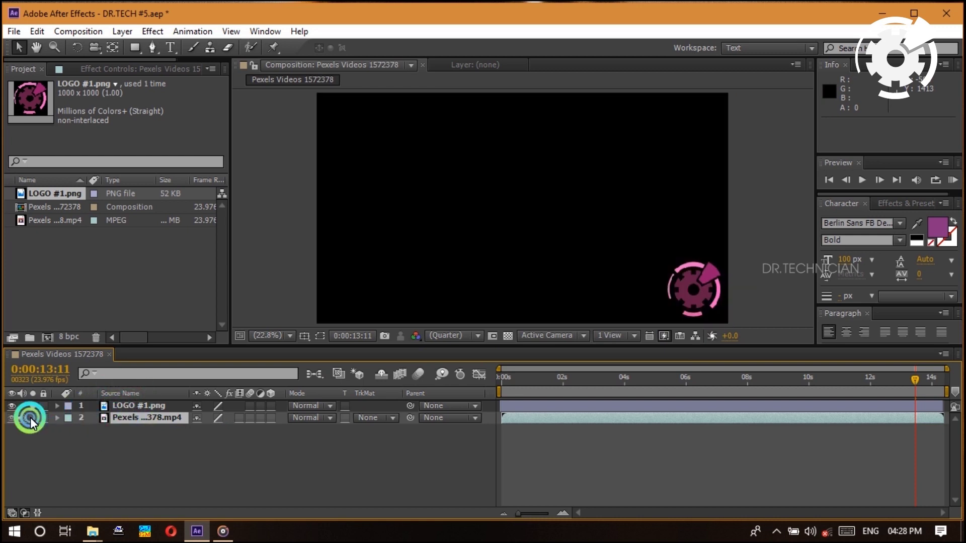
left_click(31, 407)
left_click(33, 401)
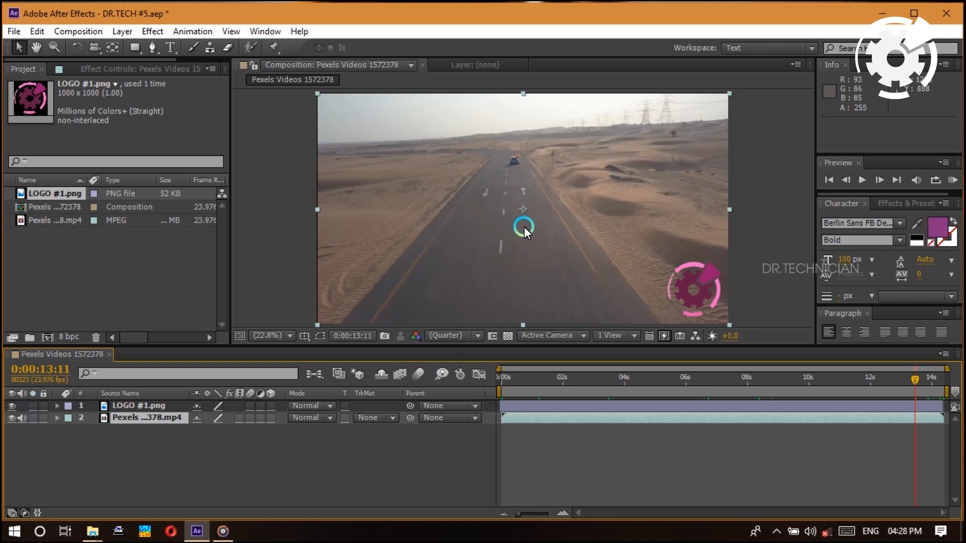
left_click(299, 390)
Solo both the logo layer and the video layer together
left_click(31, 404)
left_click(29, 415)
left_click(563, 273)
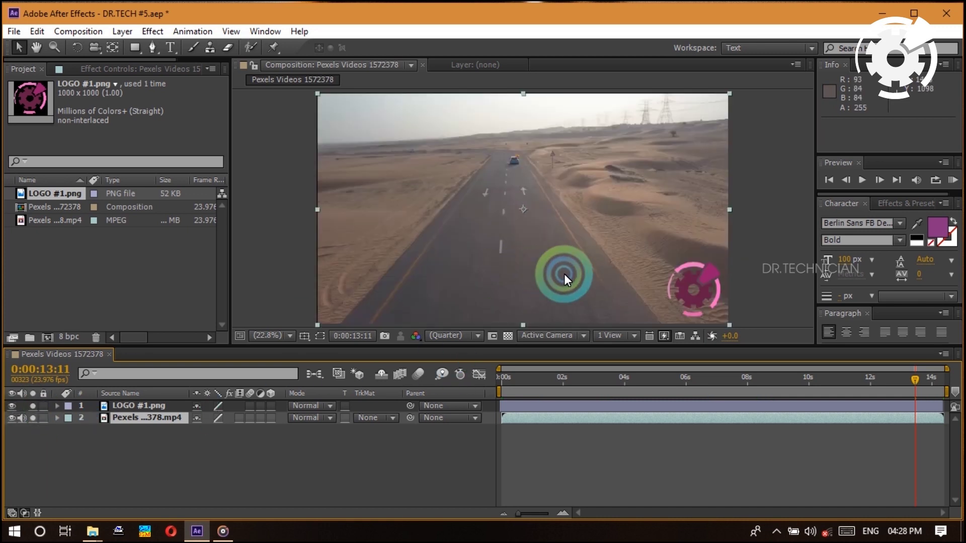
Turn off the logo layer's solo to isolate the video, and also turn off the video layer's solo
left_click(77, 405)
left_click(33, 406)
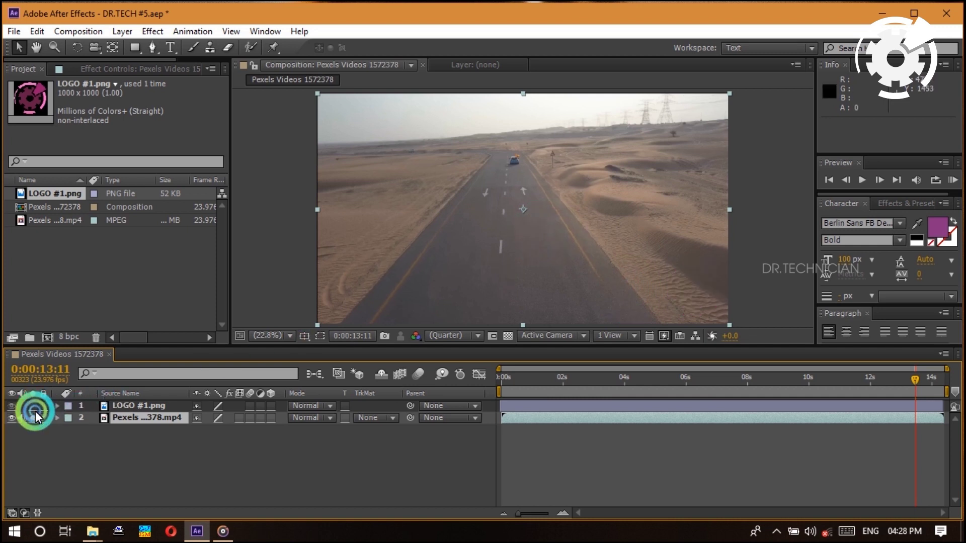
left_click(54, 417)
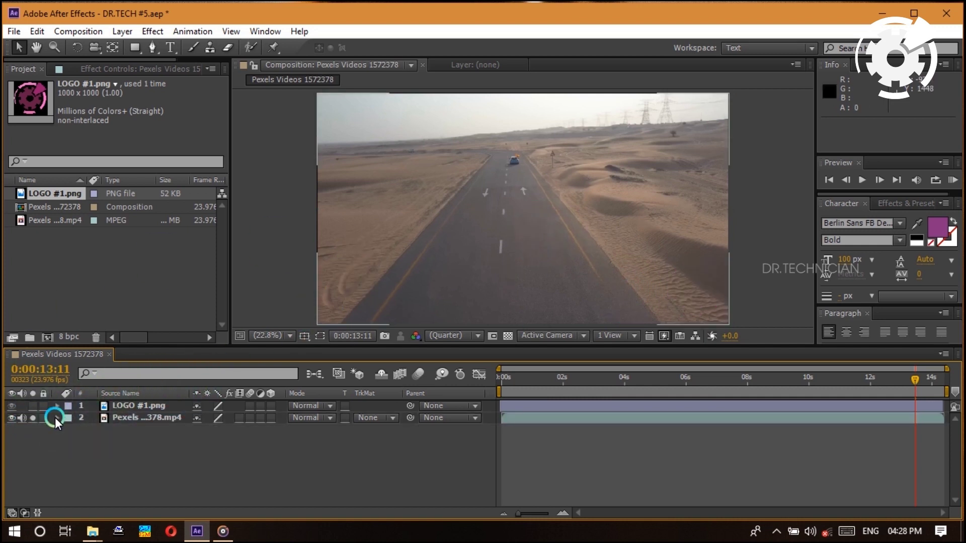
left_click(30, 415)
left_click(408, 462)
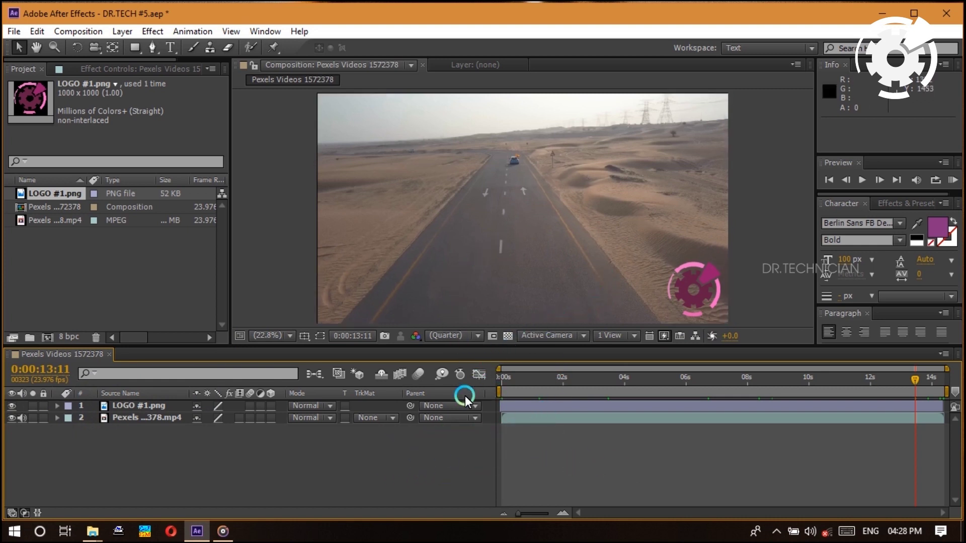
left_click(439, 281)
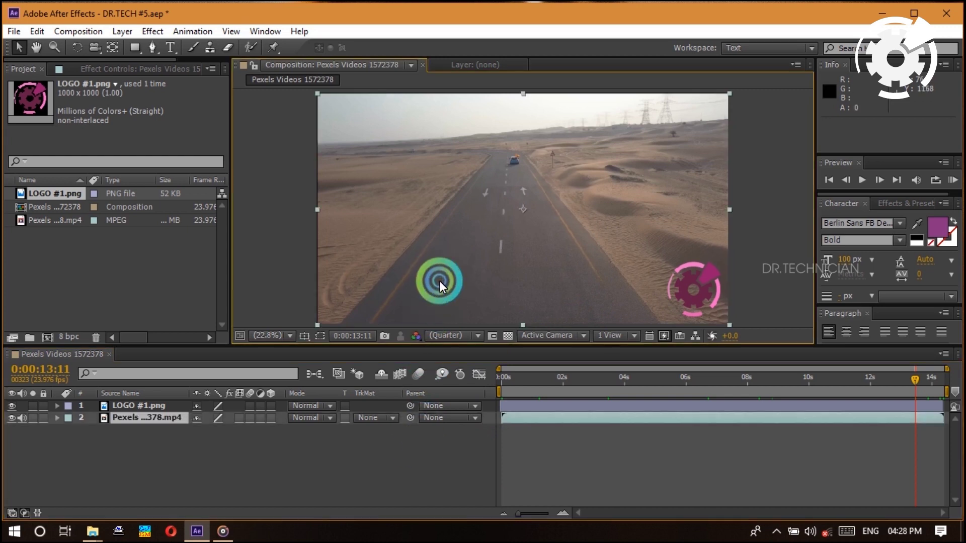
left_click(370, 469)
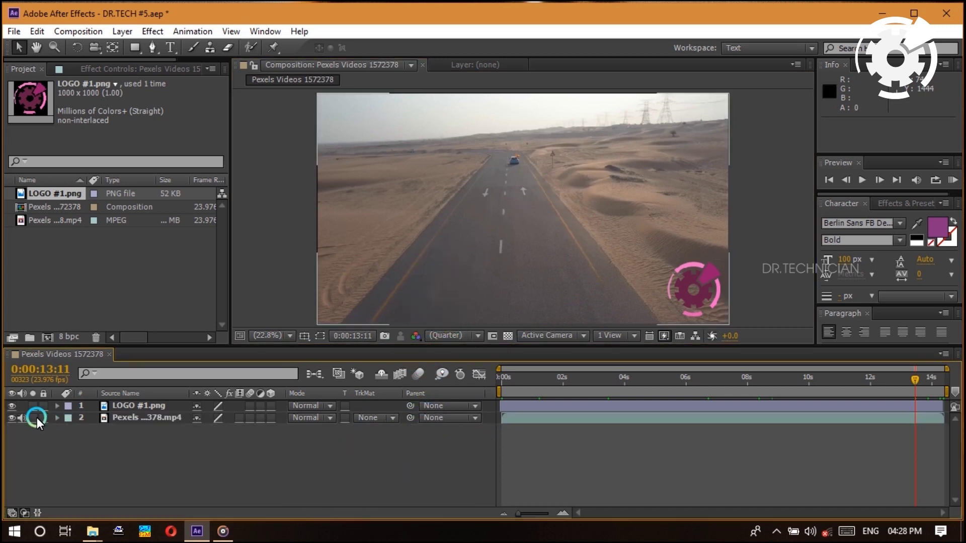
Move the current time through the composition to 0:00:03:18 and open the current time for editing
left_click(612, 385)
left_click_drag(747, 390, 809, 382)
left_click(618, 381)
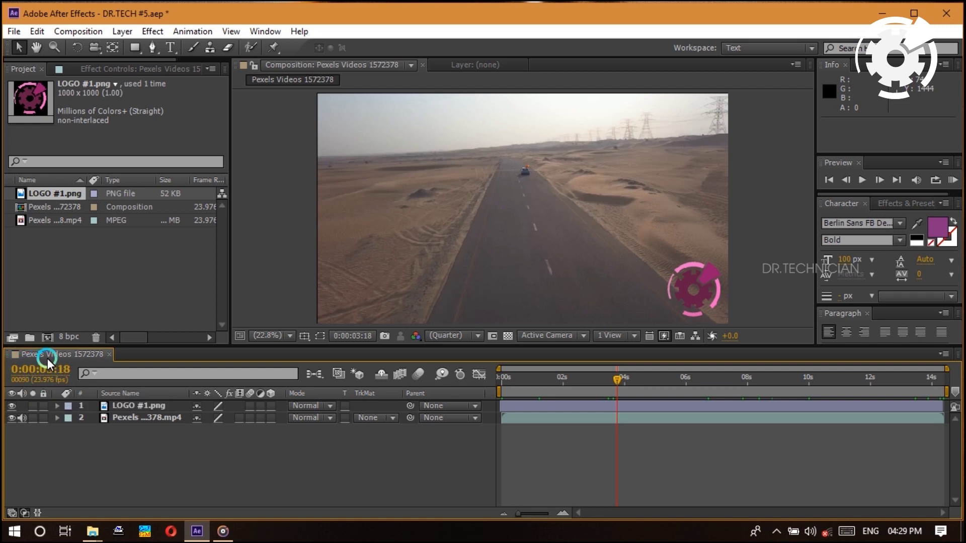
left_click(43, 372)
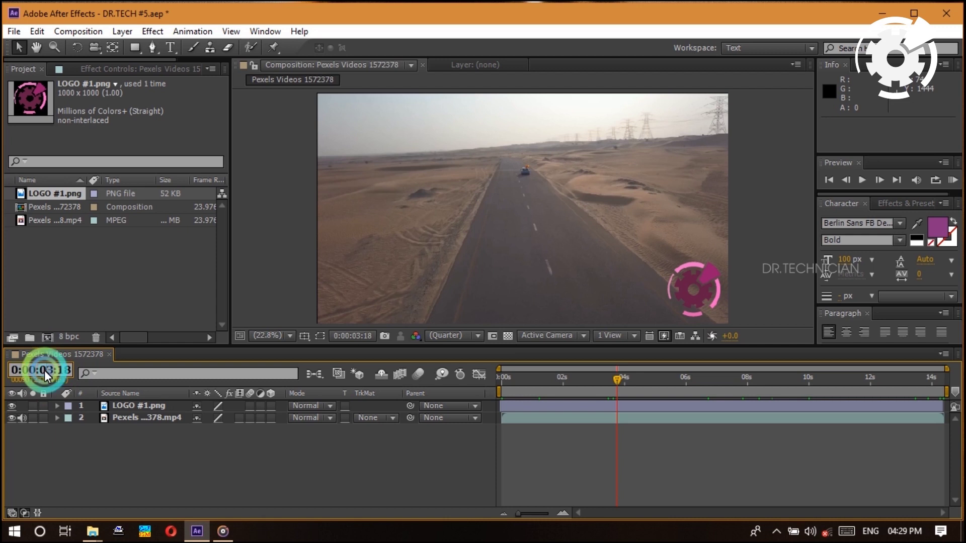
left_click(35, 383)
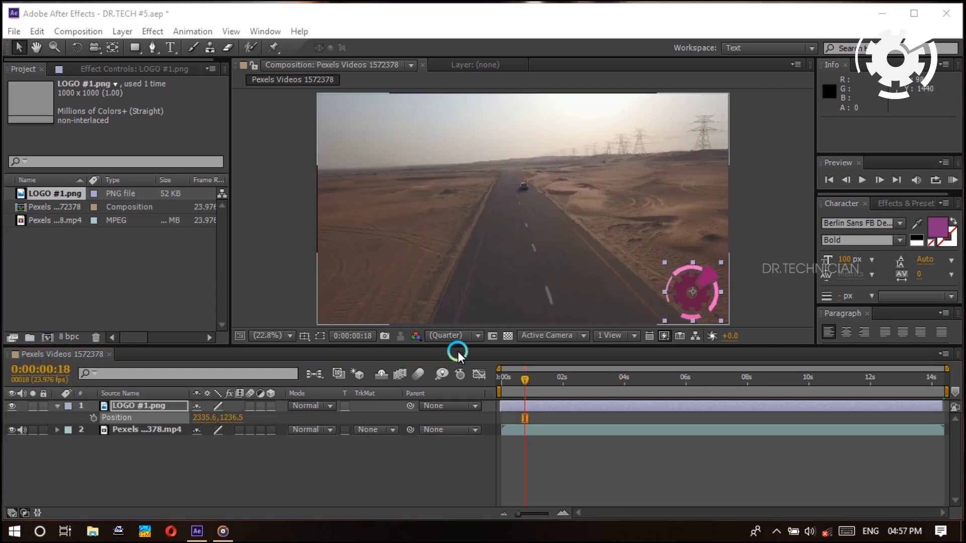
Select the logo layer and collapse its Position property in the timeline
left_click(505, 222)
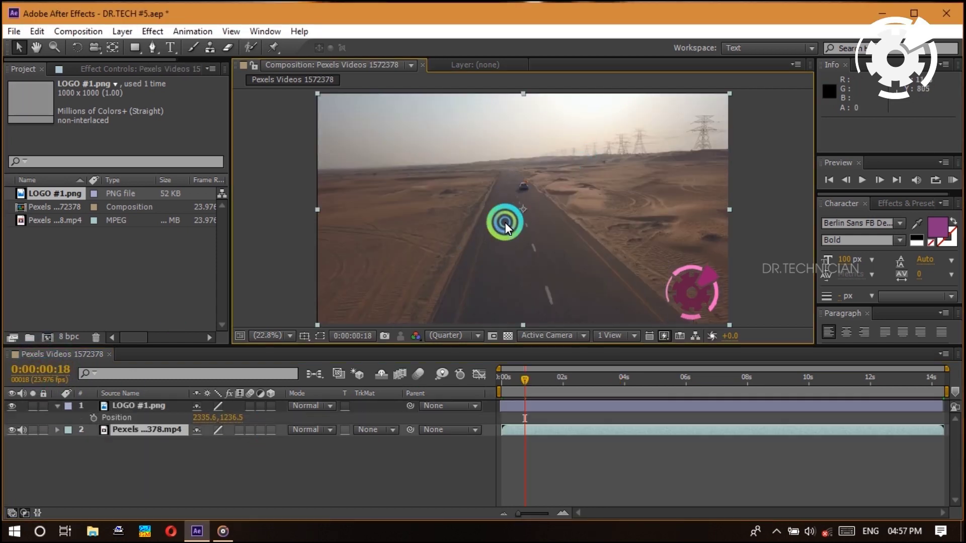
left_click(143, 406)
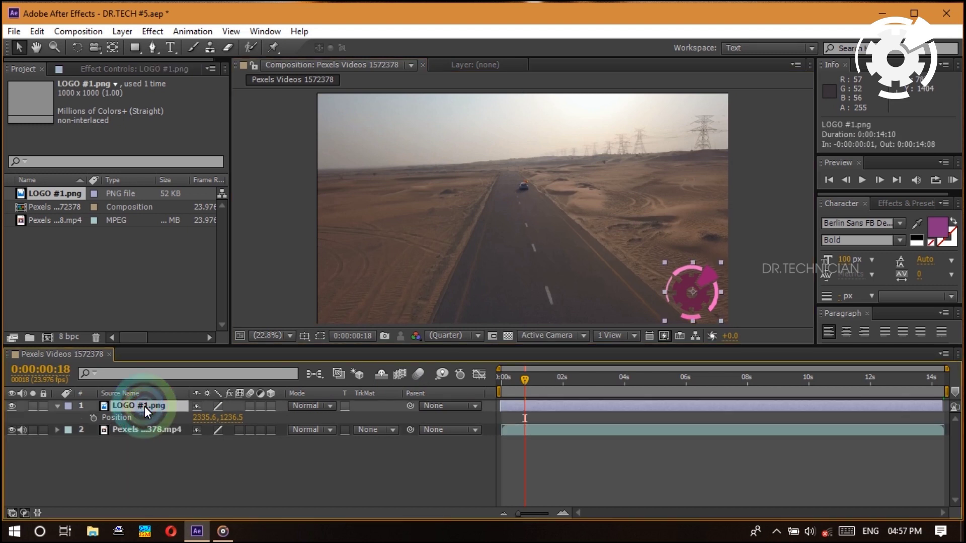
key("p")
left_click(458, 419)
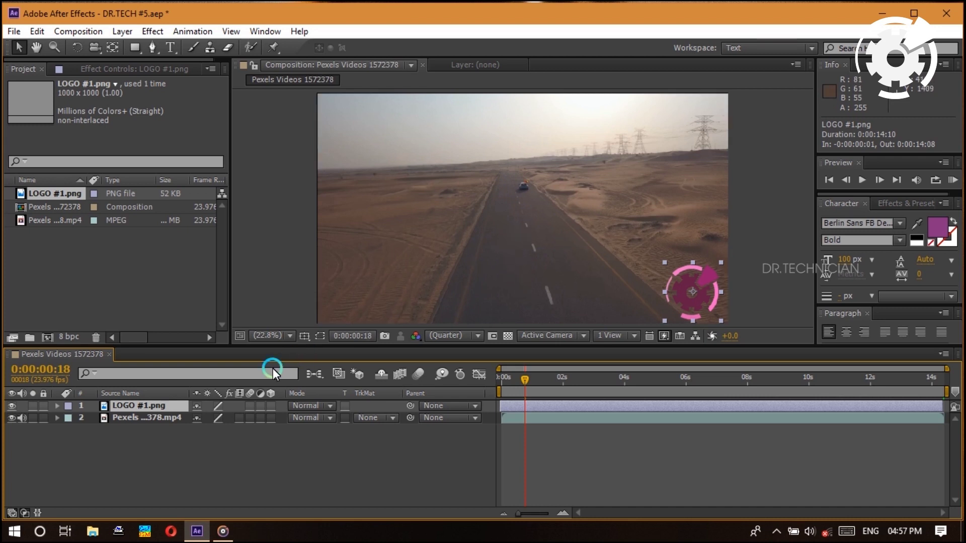
left_click(528, 204)
left_click(167, 406)
left_click(256, 393)
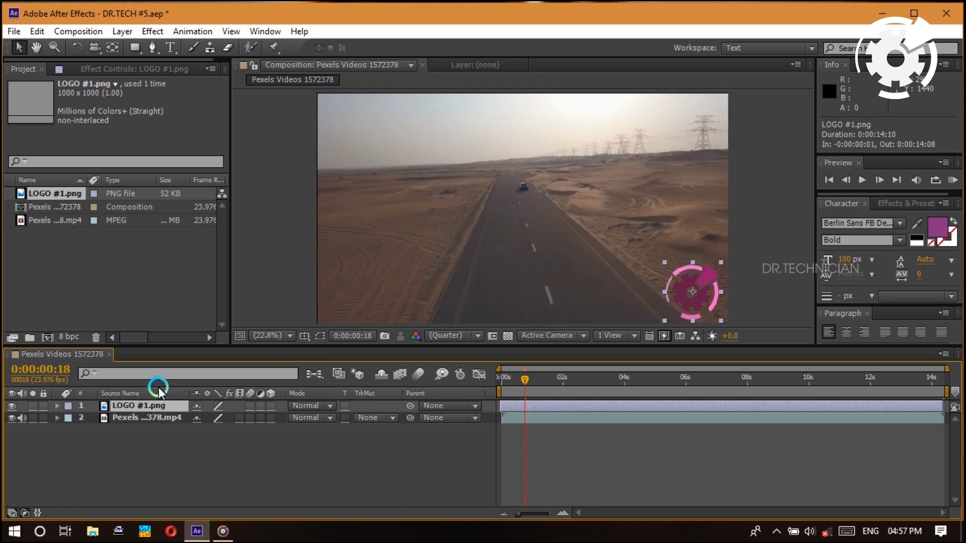
Reveal the logo layer's Scale property and its Rotation property, and collapse the layer again
key("s")
key("r")
left_click(140, 431, "ctrl")
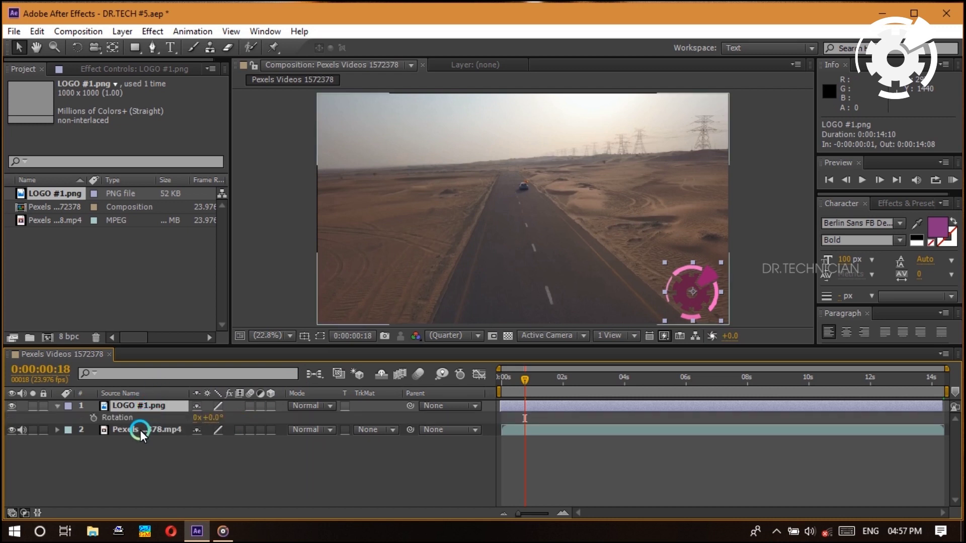
key("r")
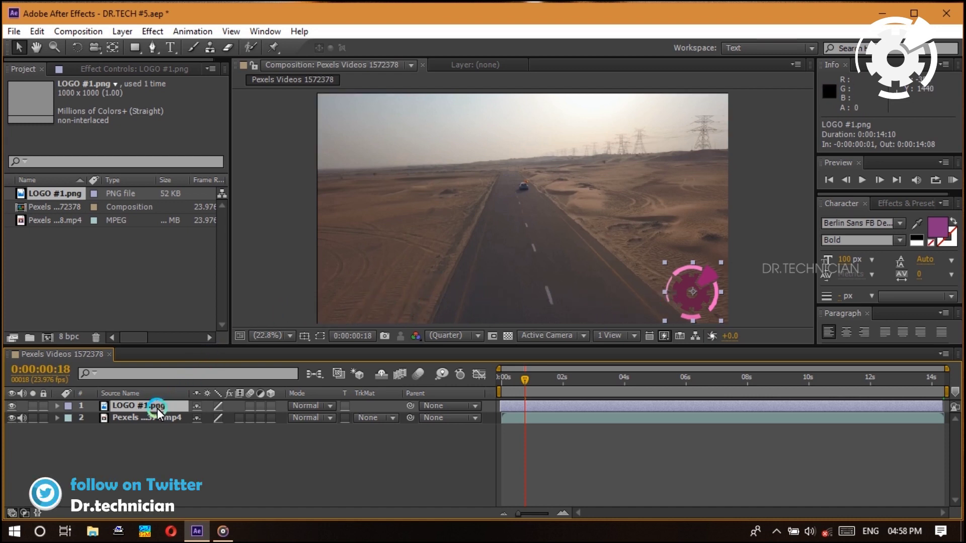
Reveal the logo layer's Position property and enable its keyframing at 0:00:00:00
key("p")
left_click(115, 418)
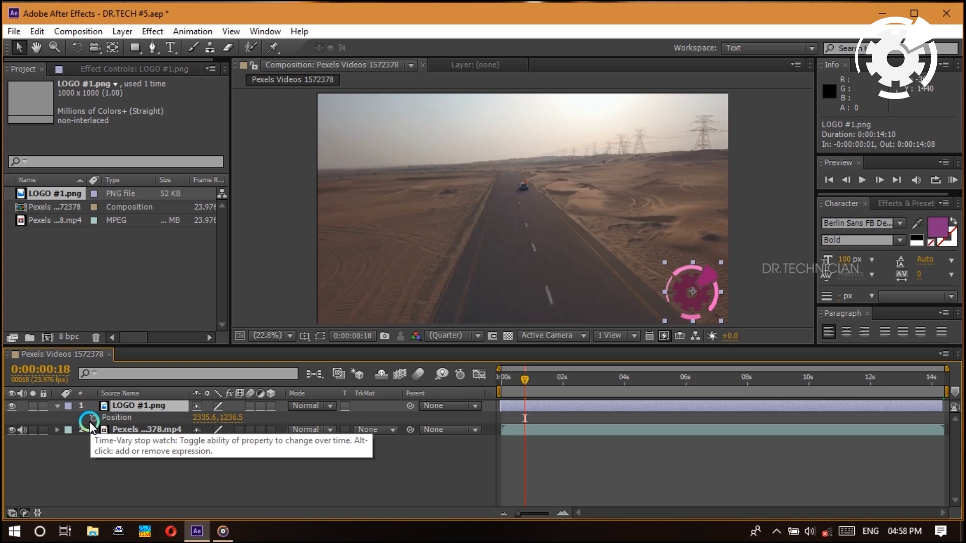
left_click(526, 372)
left_click_drag(522, 382, 496, 384)
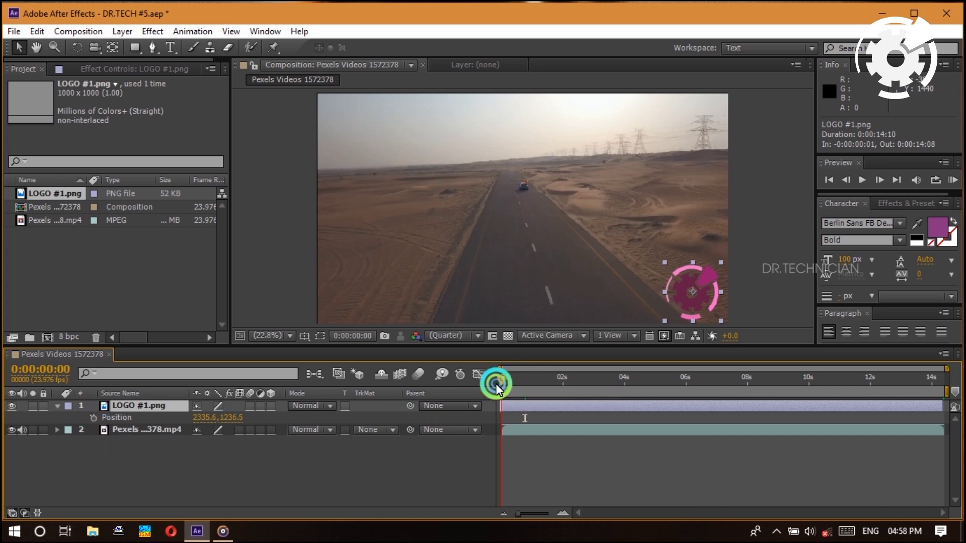
left_click(93, 417)
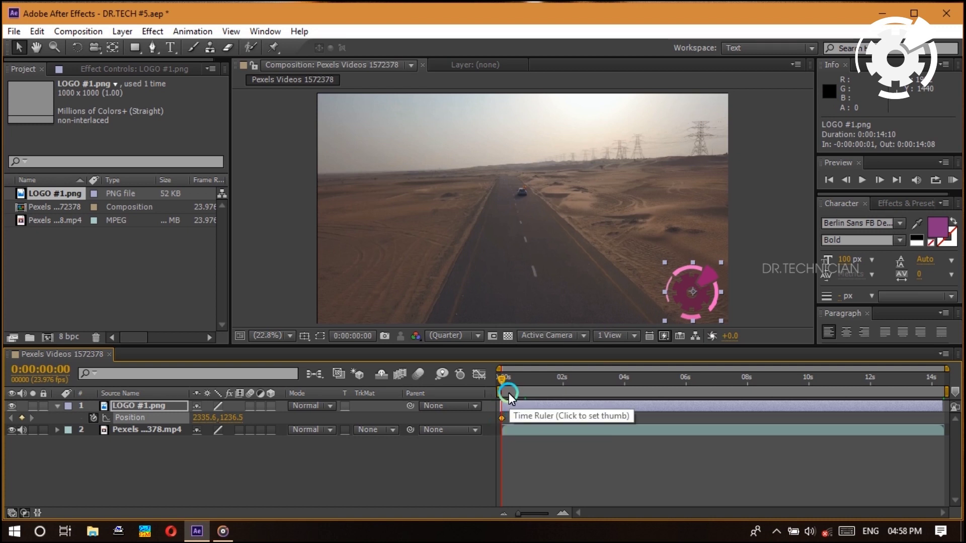
At 0:00:06:01, keyframe the logo's Position at 203.6, 1236.5, and move the current time back to 0:00:02:21 to review the motion
left_click_drag(503, 381, 687, 386)
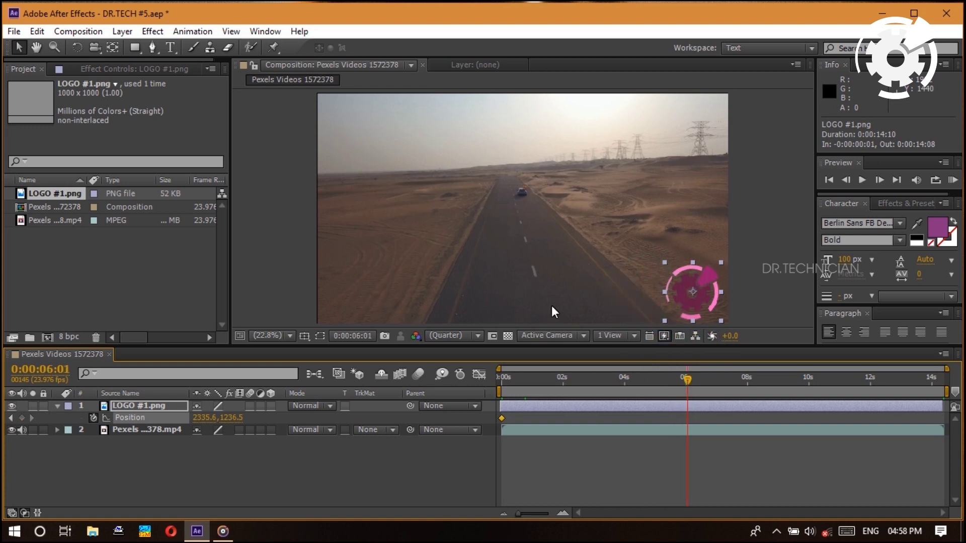
left_click_drag(202, 417, 47, 431)
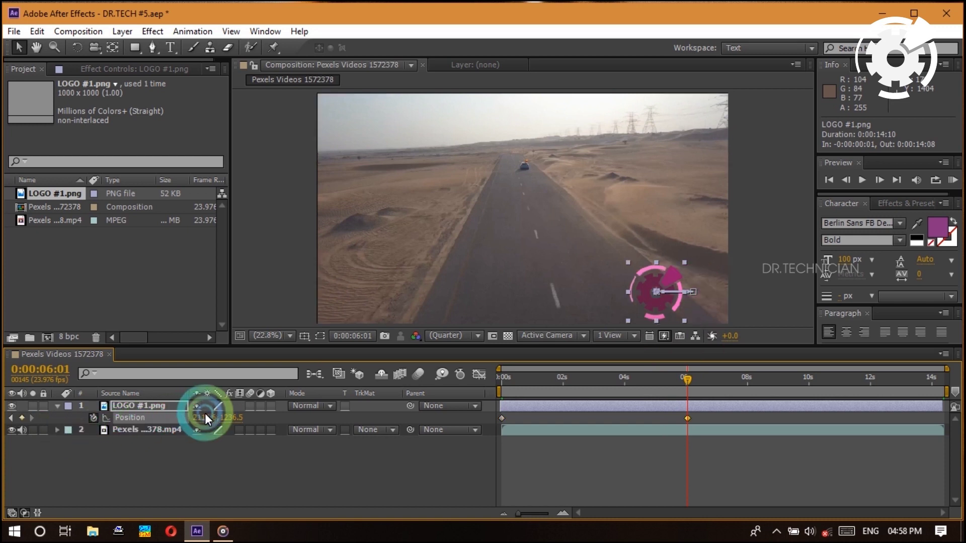
left_click(166, 420)
left_click_drag(166, 420, 224, 418)
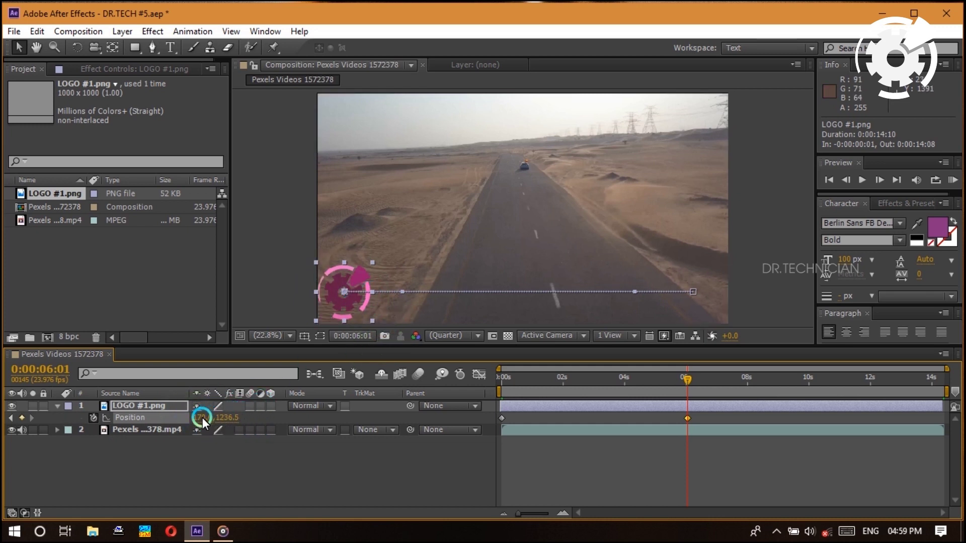
left_click_drag(203, 422, 234, 420)
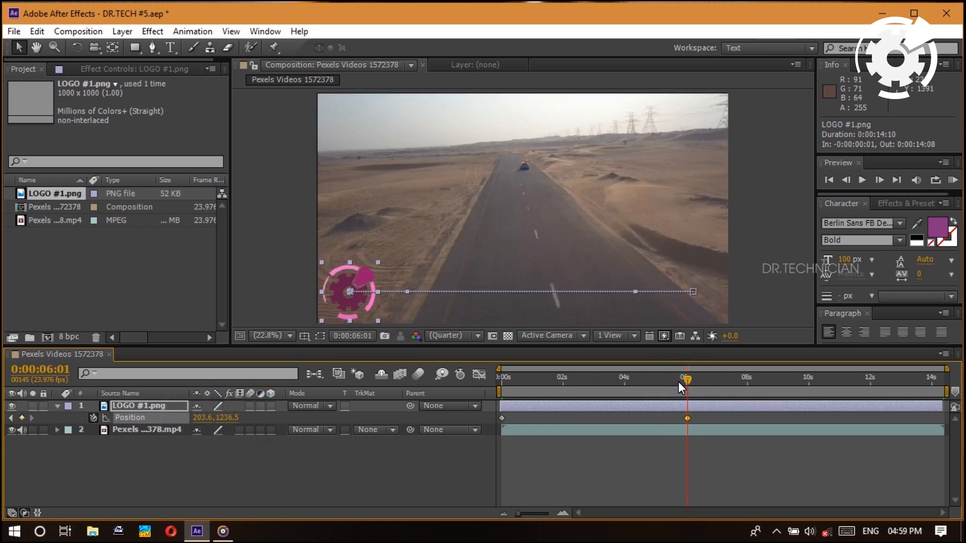
left_click_drag(685, 381, 589, 384)
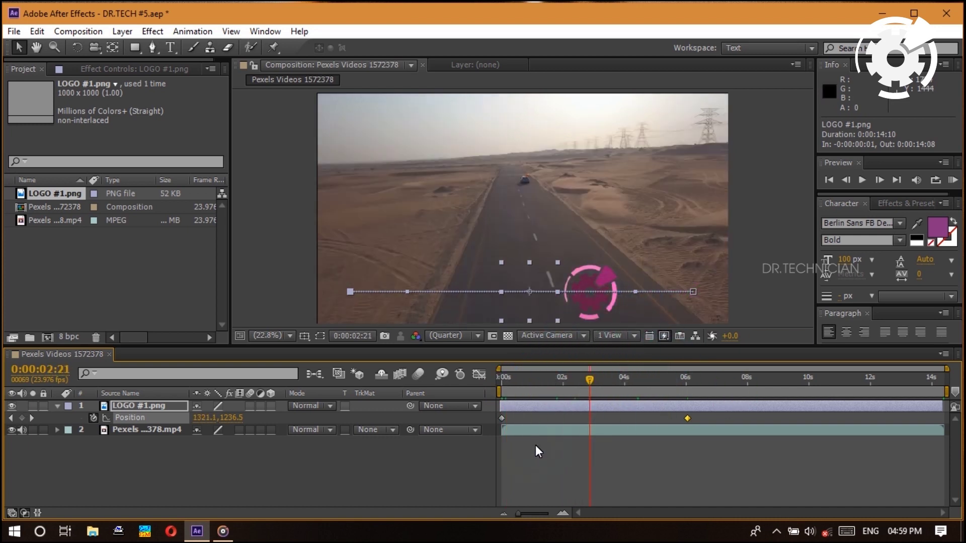
Move the current time to 0:00:02:02, inspect the logo's ending Position keyframe and select its starting keyframe
left_click(504, 418)
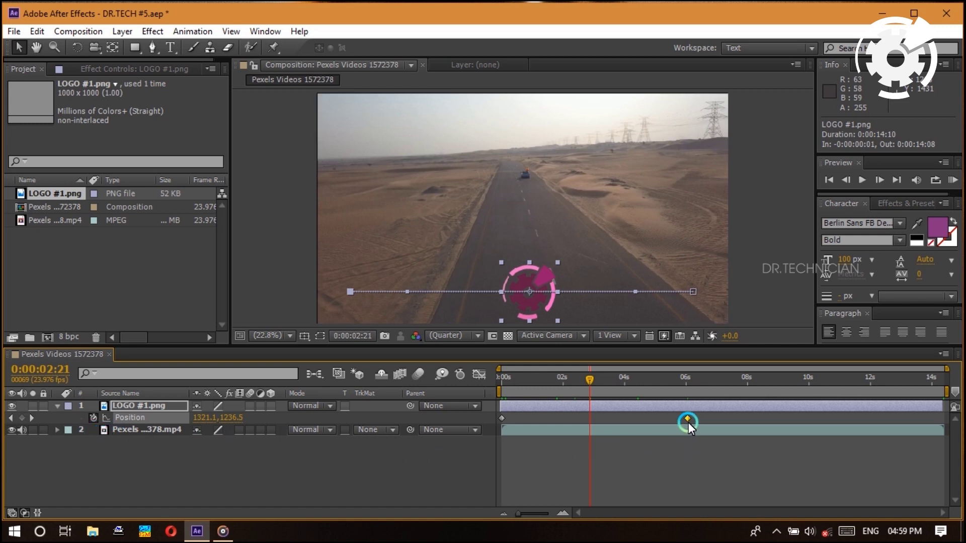
left_click_drag(589, 382, 565, 382)
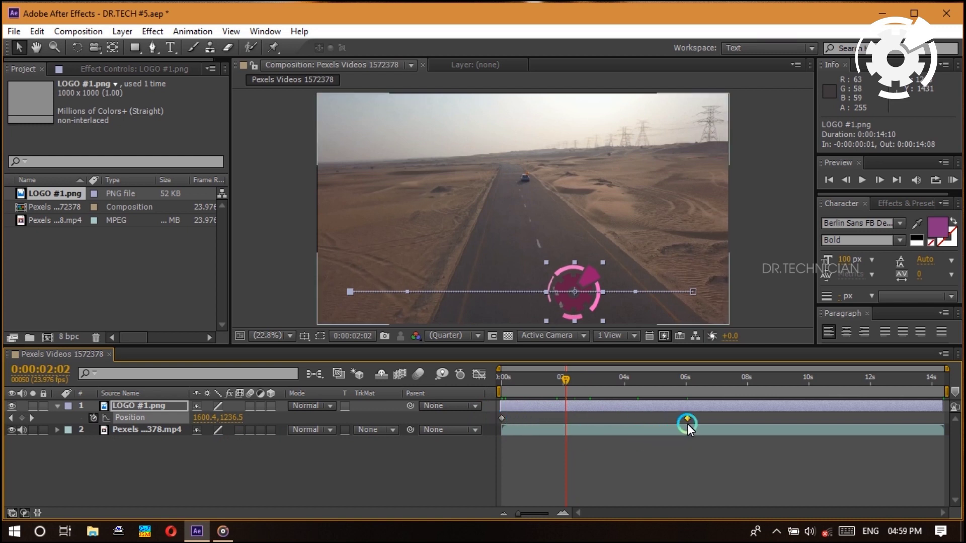
mouse_move(689, 426)
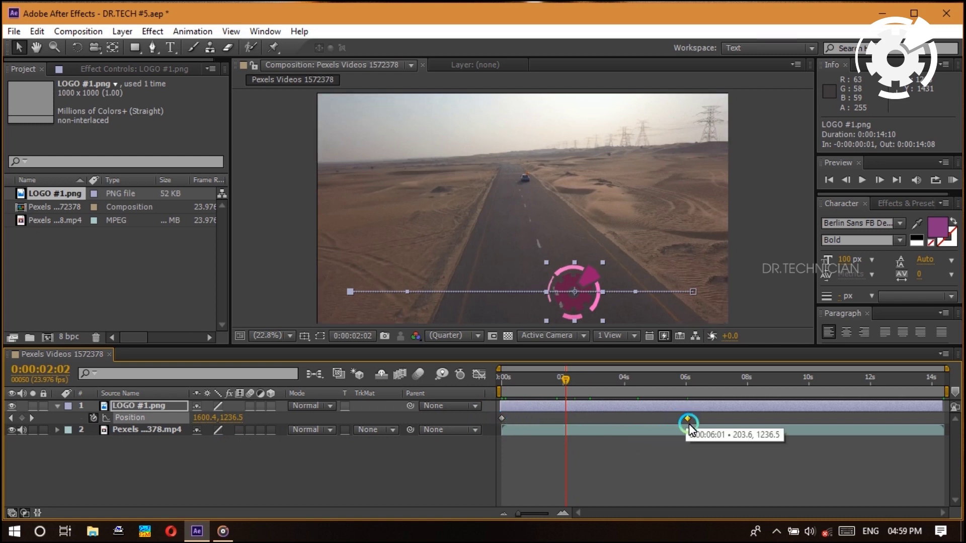
left_click(499, 419)
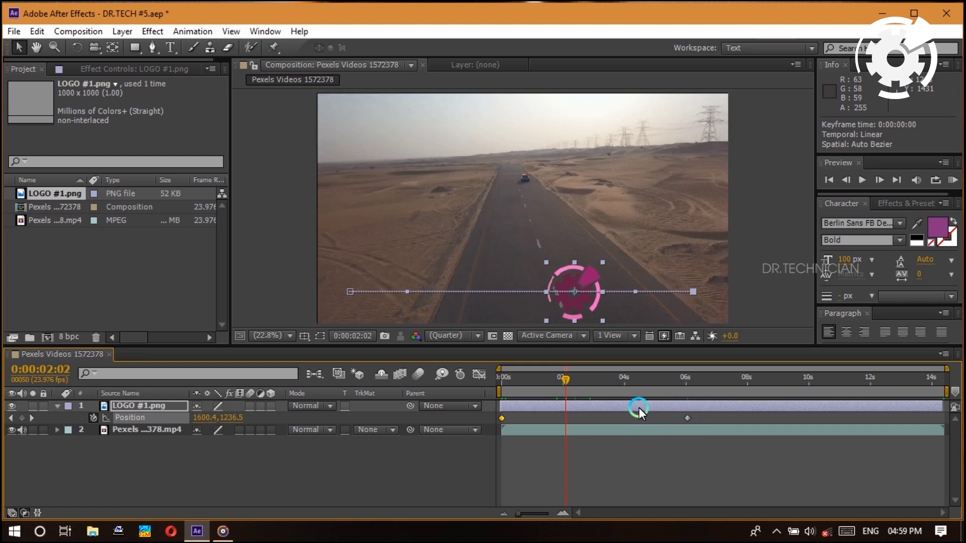
Shift the logo's starting Position keyframe a few frames later and retime the ending one to 0:00:10:04, and back to 0:00:05:22
mouse_move(502, 418)
left_mouse_down()
mouse_move(552, 421)
mouse_move(504, 423)
left_mouse_up()
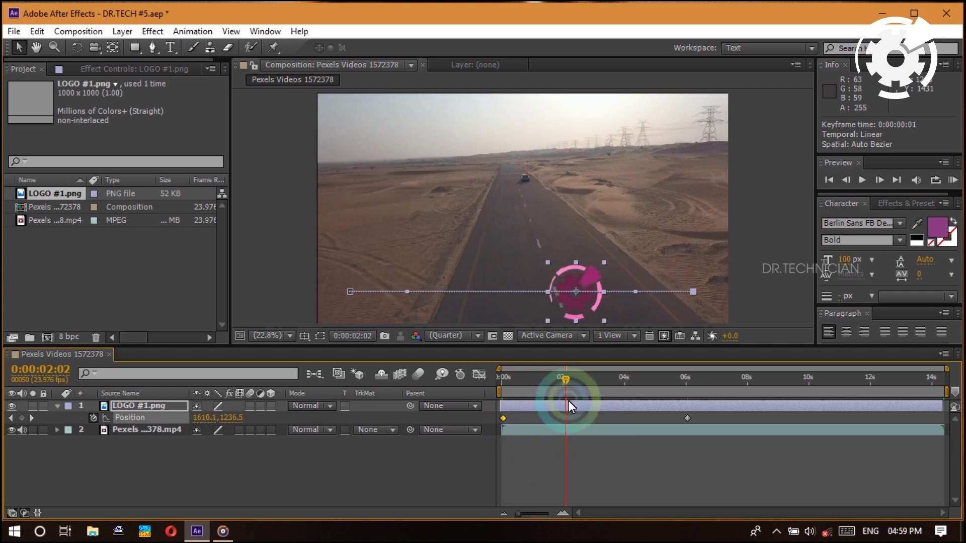
mouse_move(503, 418)
left_mouse_down()
mouse_move(522, 420)
mouse_move(509, 428)
left_mouse_up()
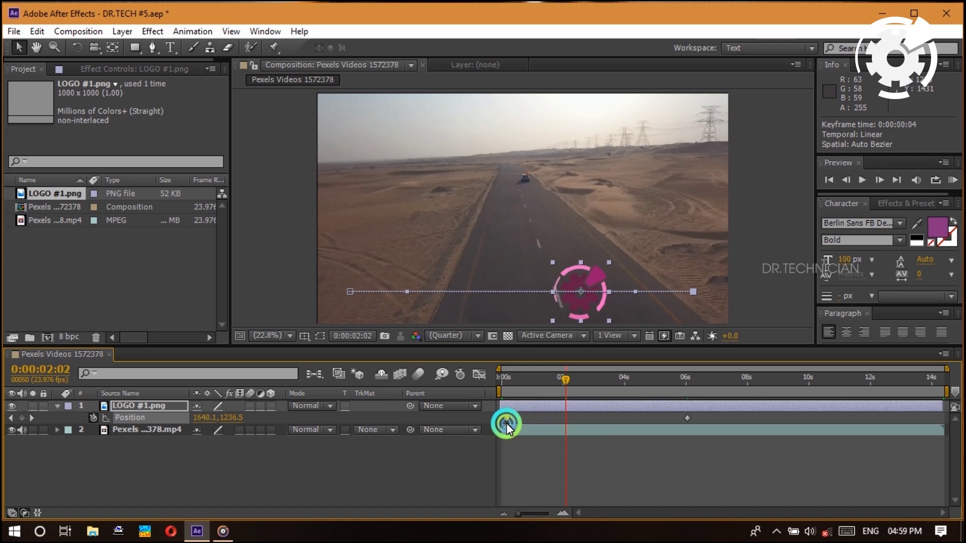
left_click_drag(687, 418, 814, 424)
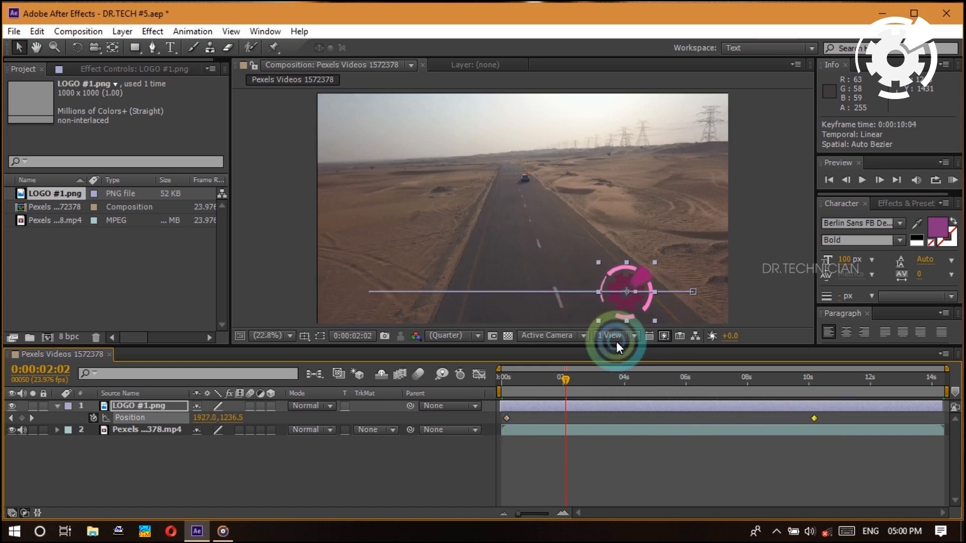
left_click_drag(813, 420, 668, 434)
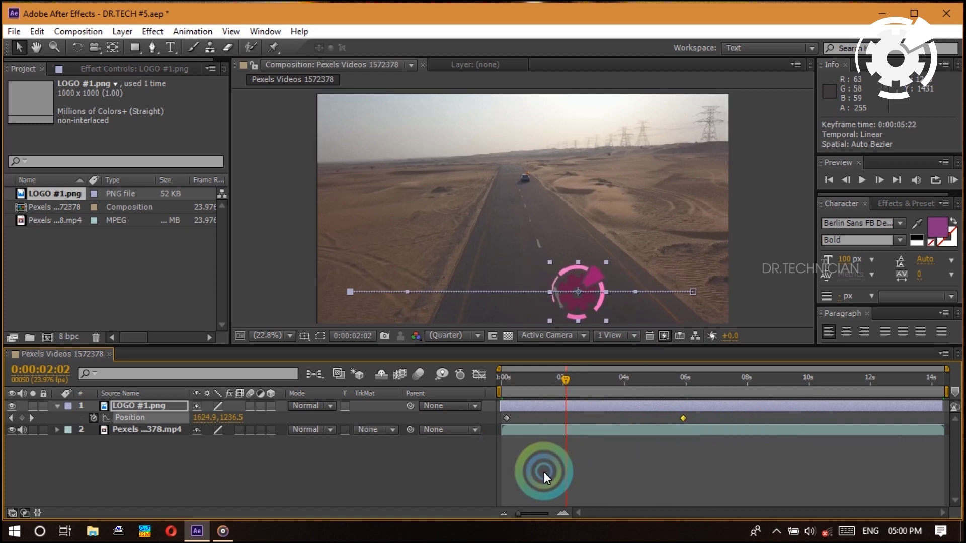
Retime the logo's ending Position keyframe to just after 2 seconds and review the faster motion at 0:00:01:11
left_click_drag(566, 389, 610, 380)
left_click_drag(507, 418, 595, 415)
left_click_drag(609, 380, 650, 386)
left_click_drag(595, 418, 617, 418)
left_click_drag(651, 382, 570, 421)
key("Delete")
left_click(609, 410)
left_click(591, 384)
left_click_drag(588, 385, 547, 381)
left_click(509, 419)
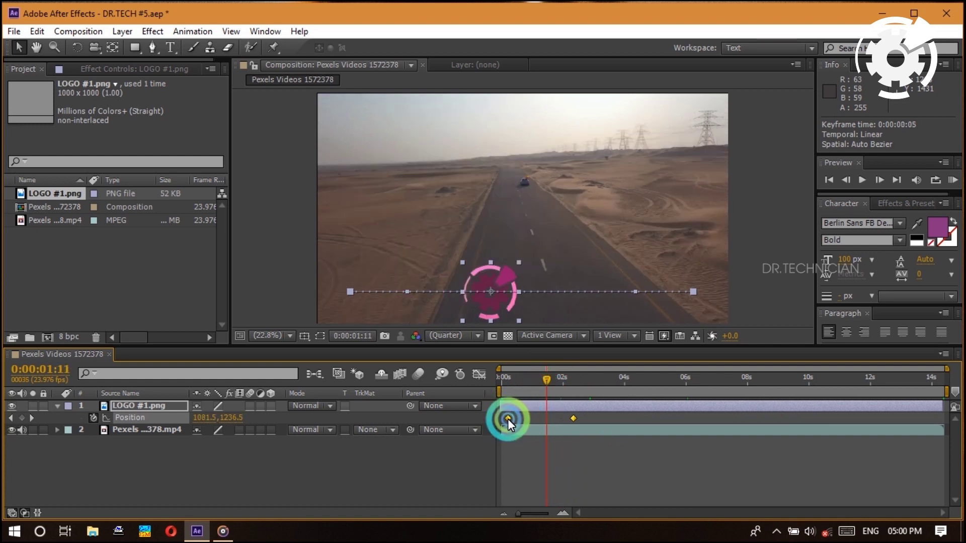
Move the logo's starting Position keyframe past the ending one to 0:00:03:15 and check the reversed motion at 0:00:03:10
left_click(514, 422)
left_click_drag(508, 418, 612, 423)
left_click_drag(543, 377, 605, 399)
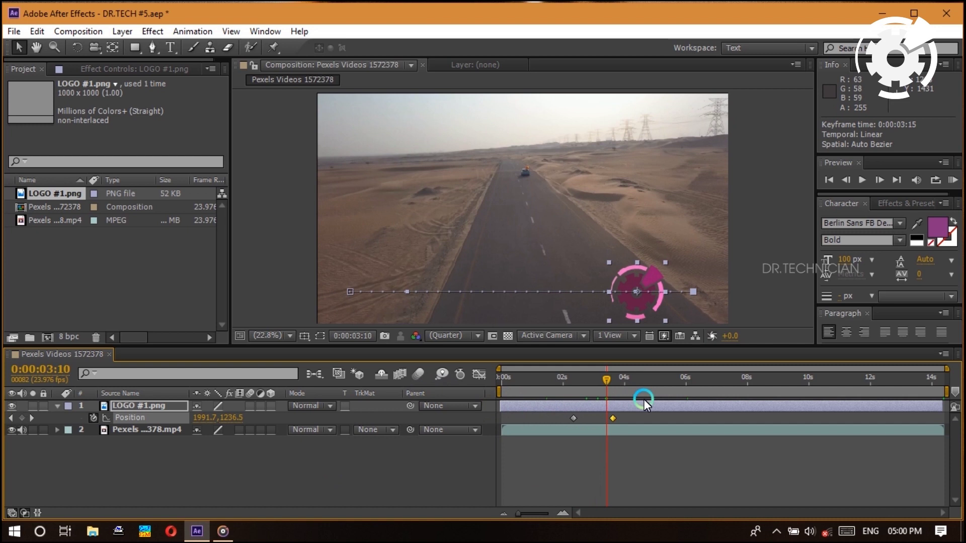
left_click(573, 418)
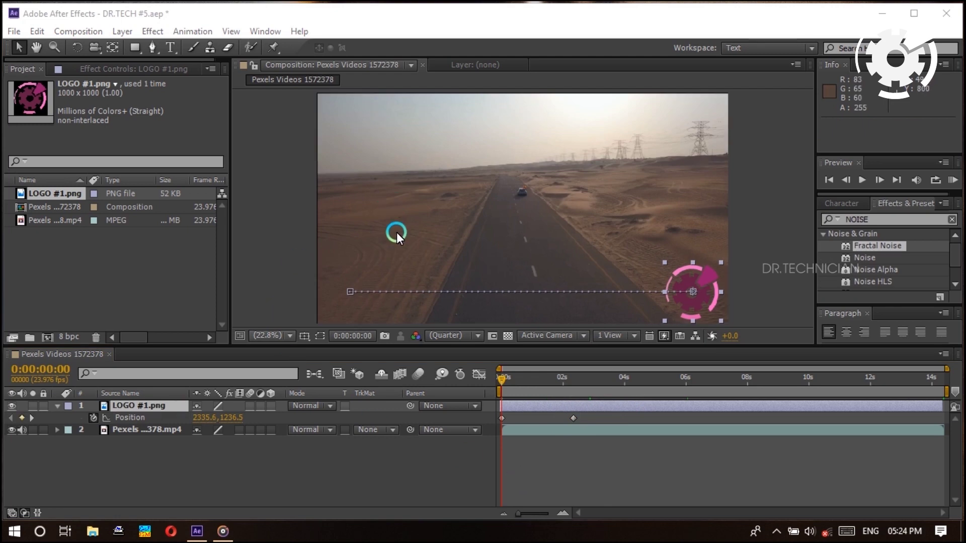
Apply the Fractal Noise effect to the Pexels video layer and look over its effect settings
left_click(145, 429)
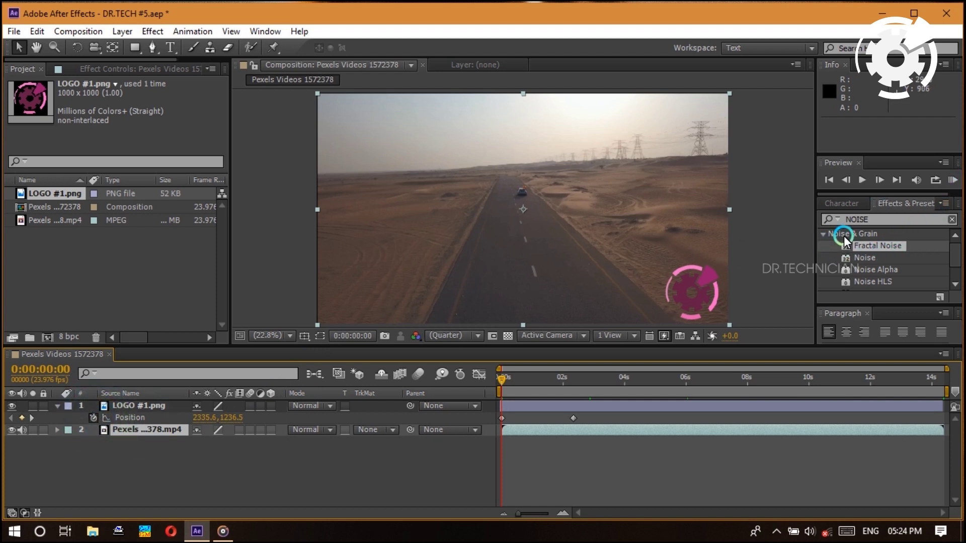
left_click_drag(888, 245, 542, 219)
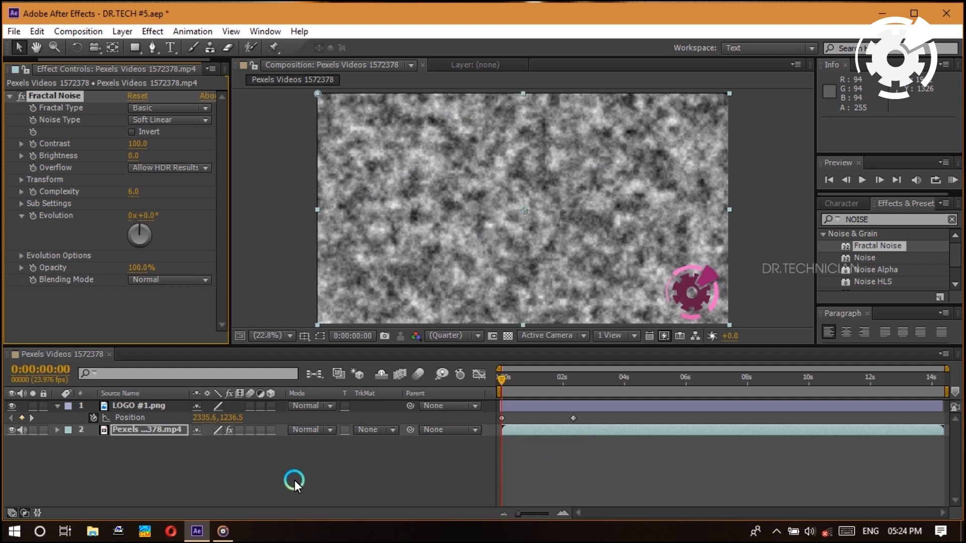
left_click(444, 463)
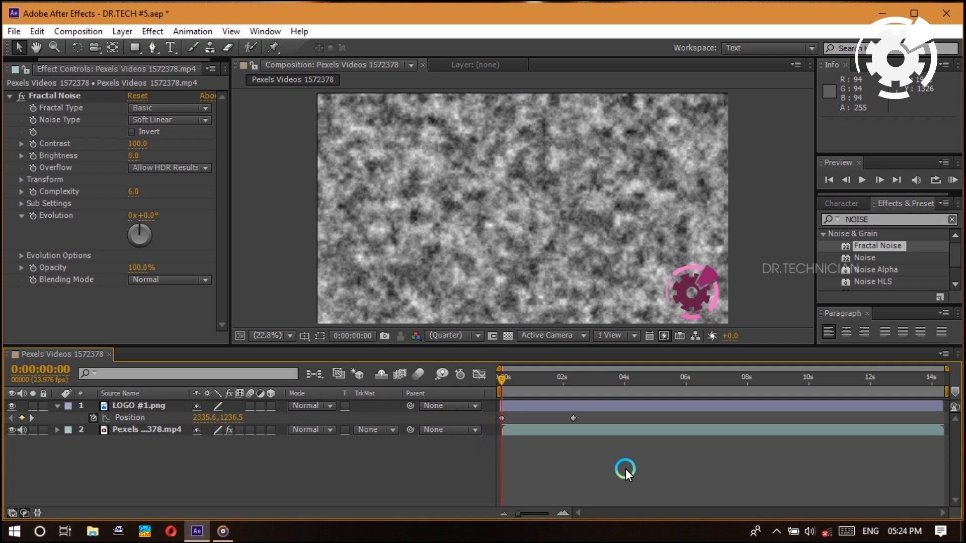
left_click(281, 261)
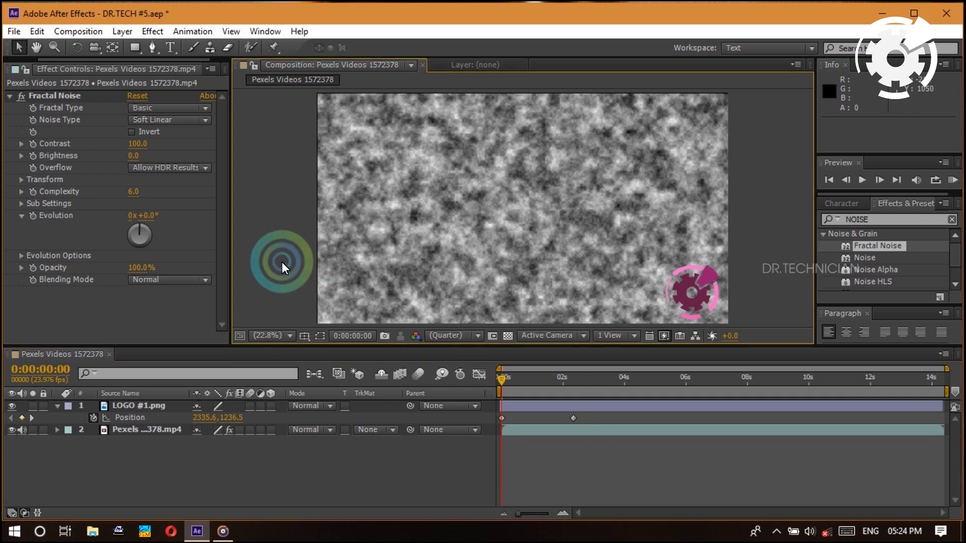
left_click(181, 307)
left_click(621, 238)
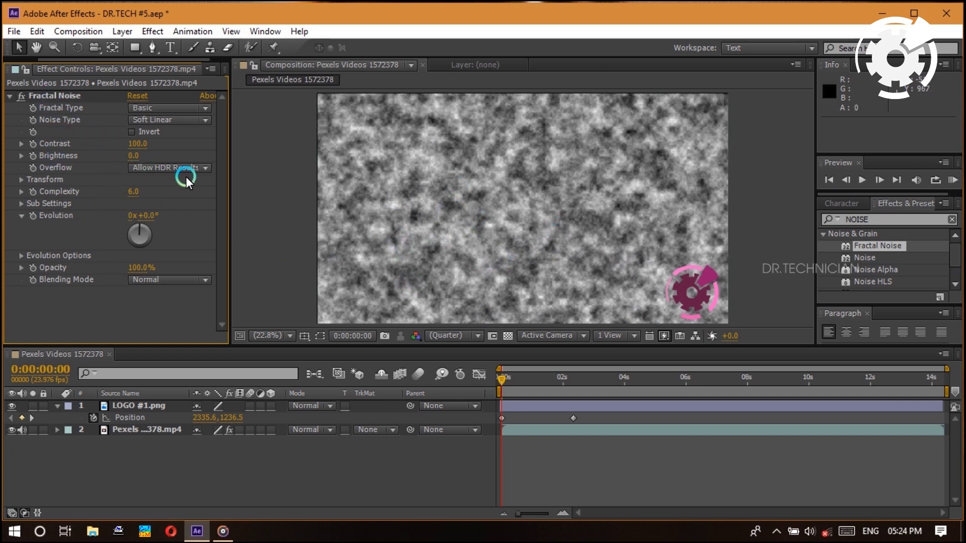
Delete the Fractal Noise effect from the Pexels video layer
left_click(71, 98)
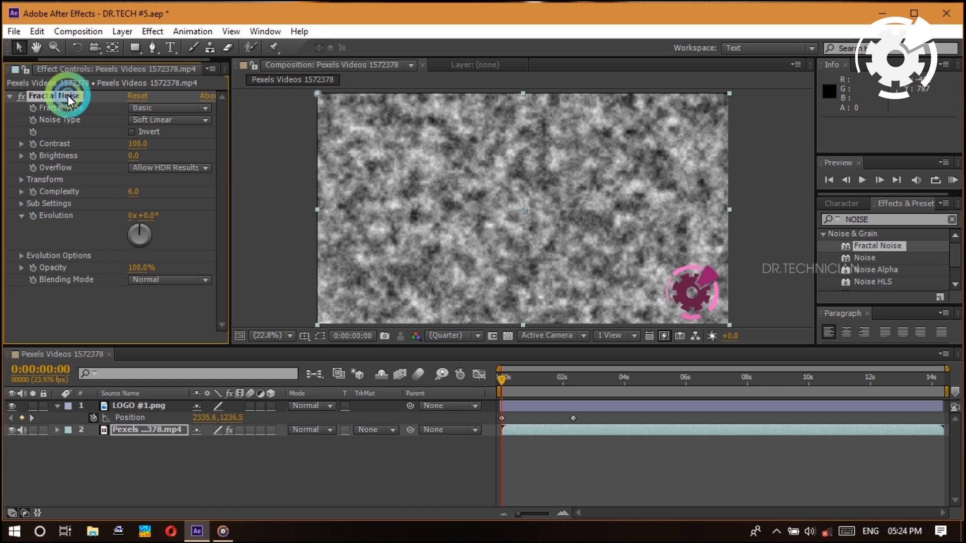
key("Delete")
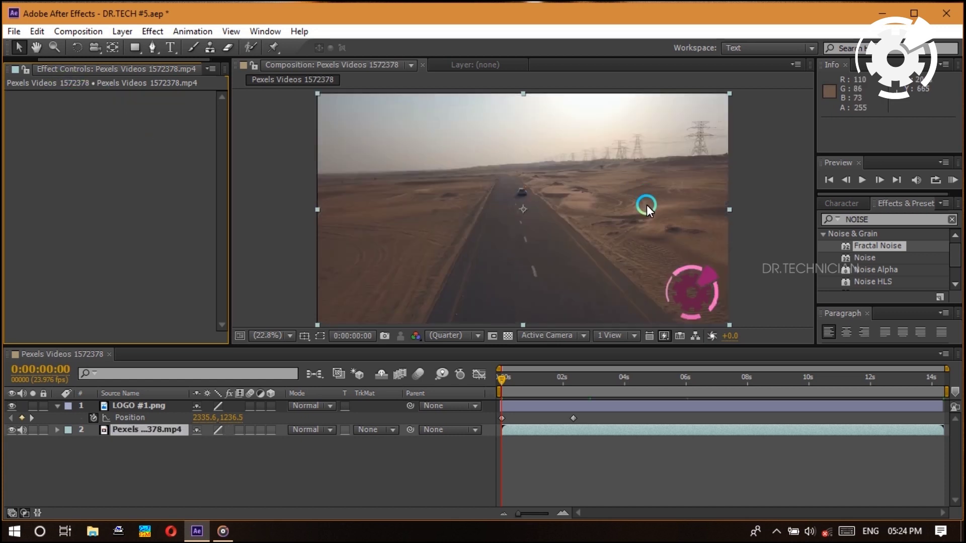
left_click(171, 228)
left_click(390, 256)
left_click(306, 264)
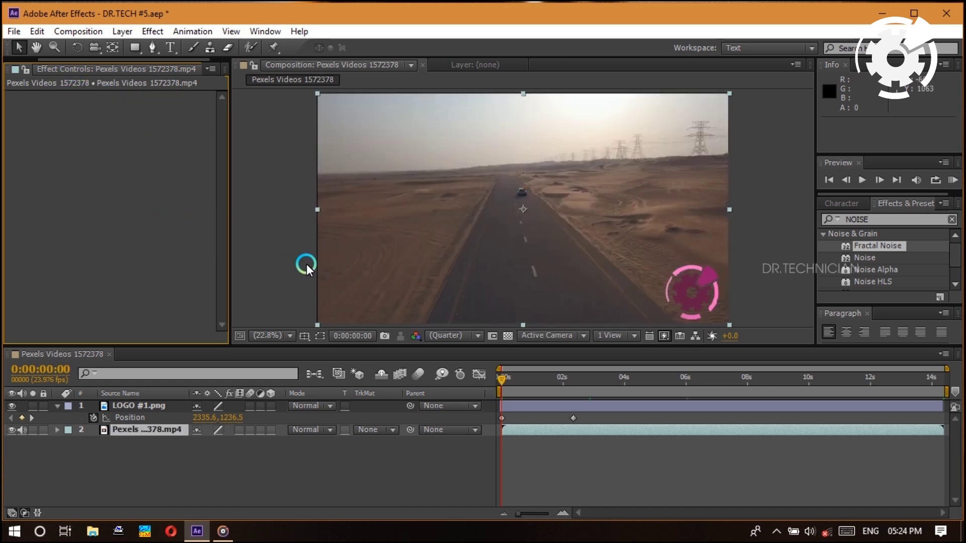
Select the Pexels video layer and look through the available effect categories, down to Video Copilot
left_click(174, 188)
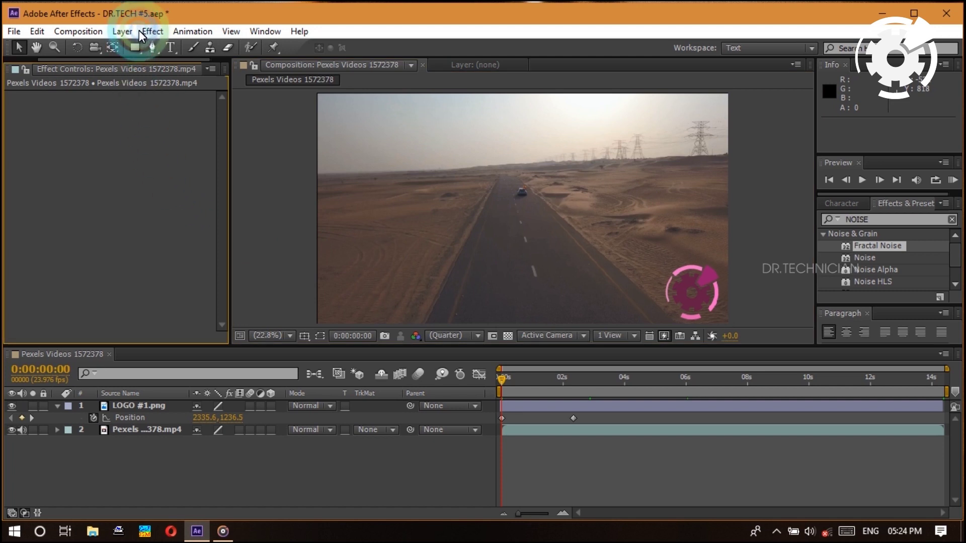
left_click(424, 156)
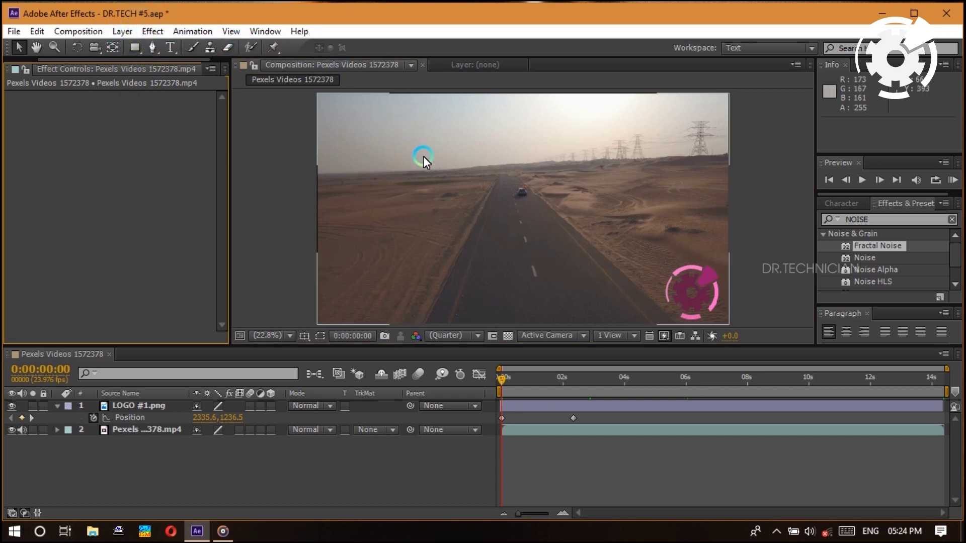
left_click(83, 170)
left_click(93, 26)
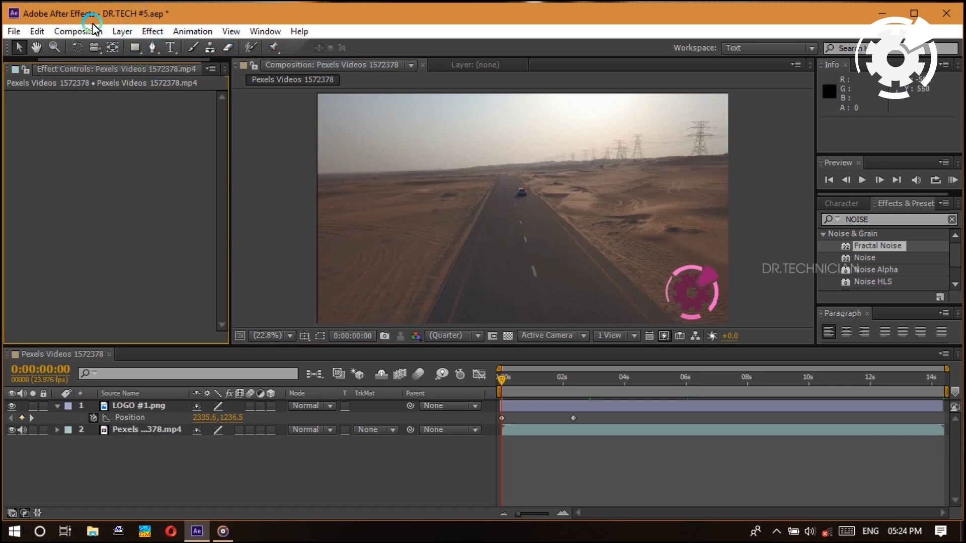
left_click(150, 31)
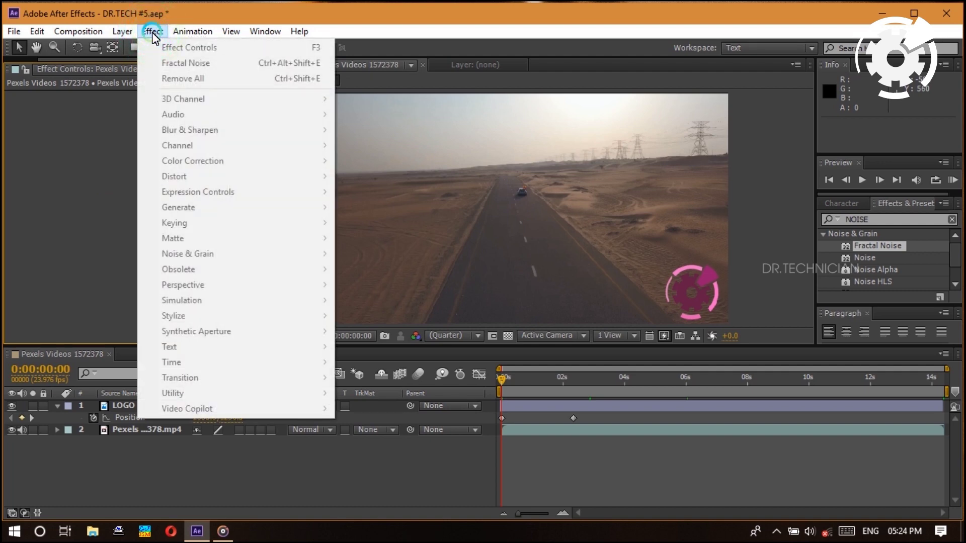
left_click(113, 432)
left_click(179, 128)
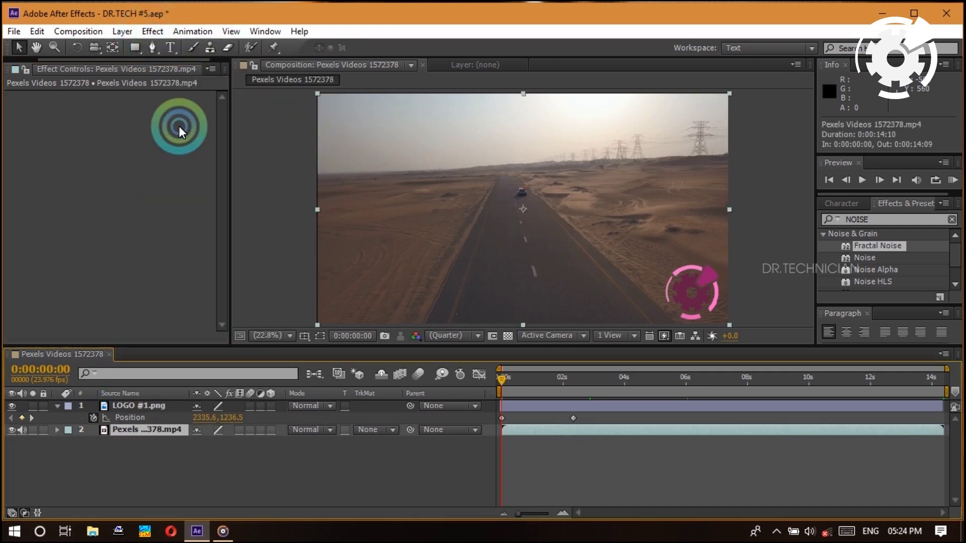
left_click(153, 31)
left_click(201, 192)
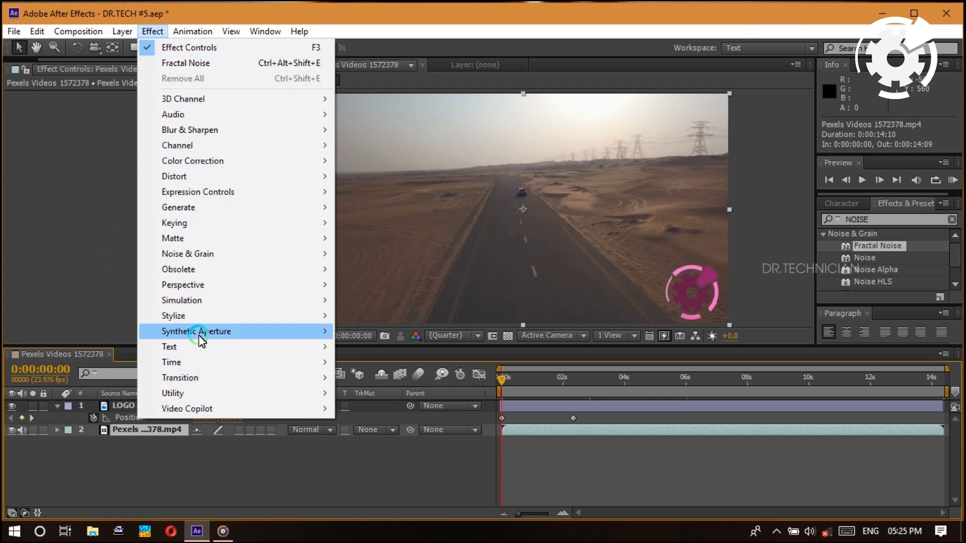
mouse_move(208, 242)
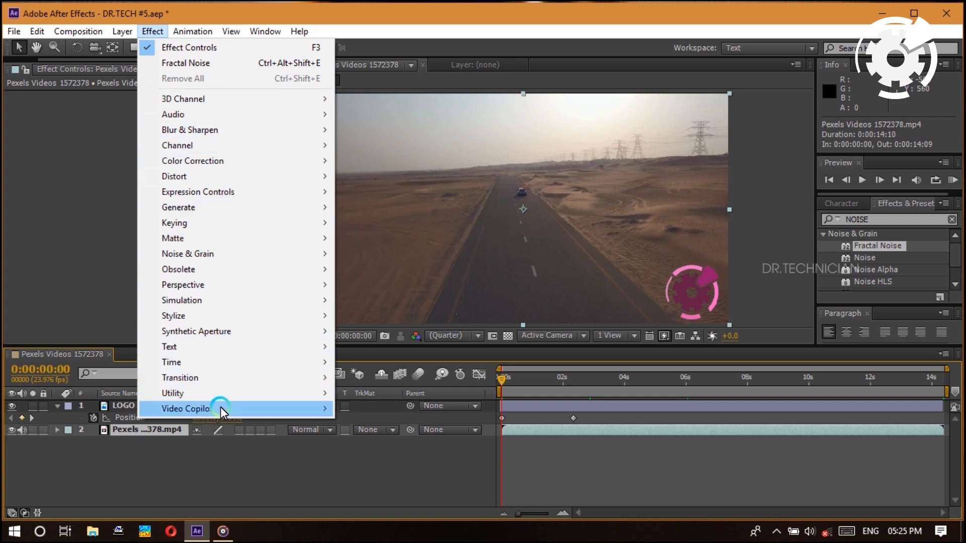
left_click(112, 267)
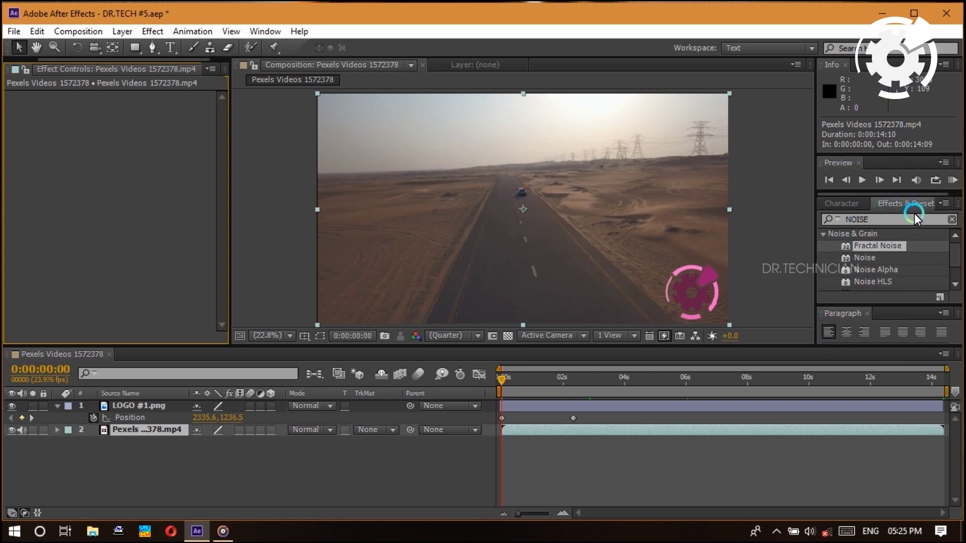
Search the effects and presets for "fract" and locate Fractal Noise in the results
left_click(871, 216)
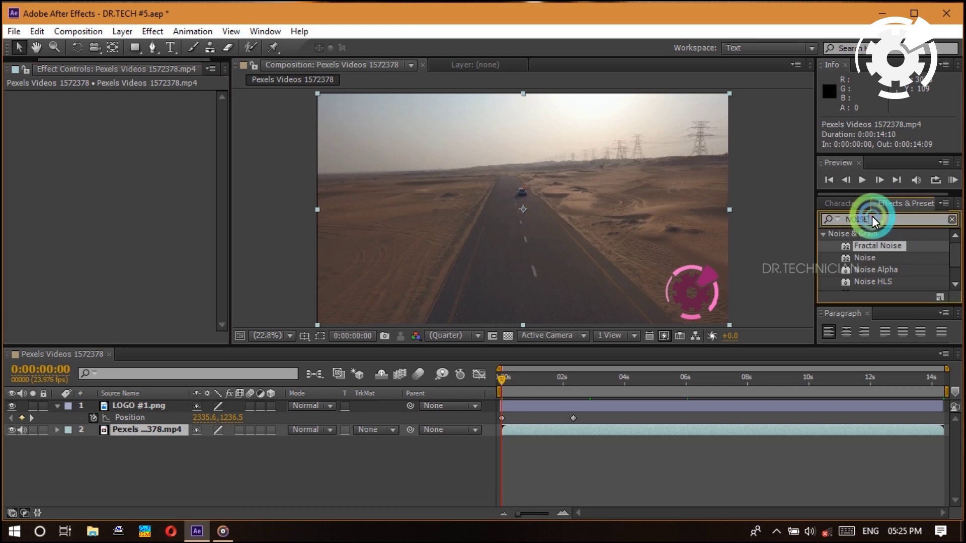
key("BackSpace")
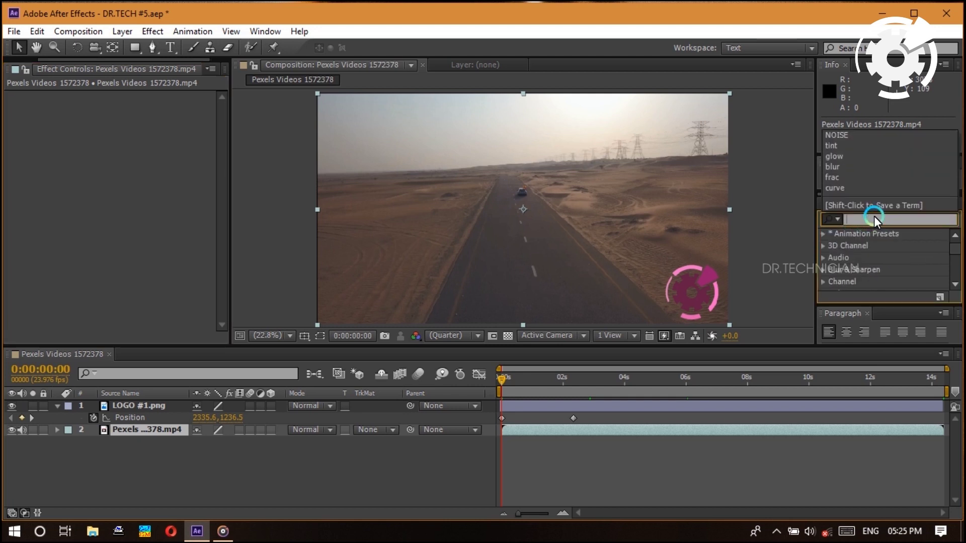
type("f")
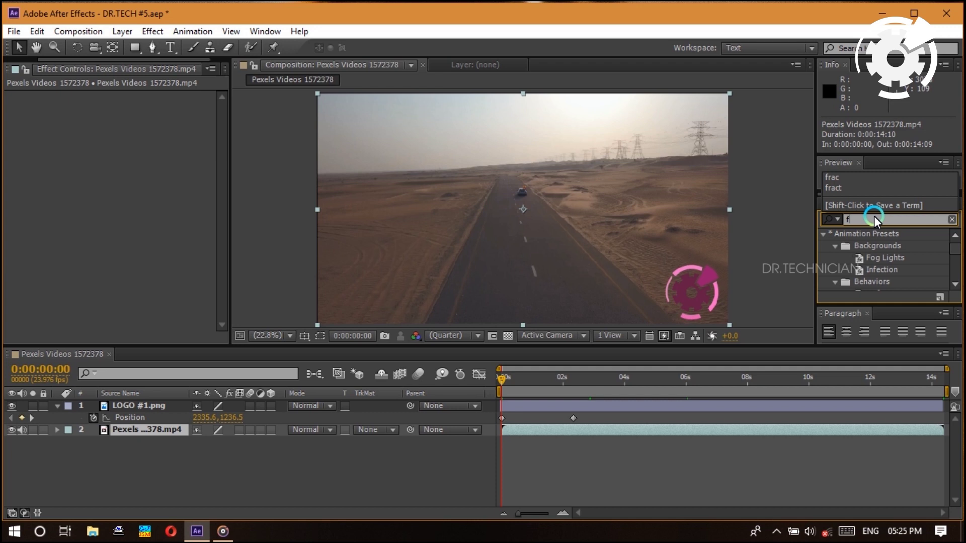
type("ract")
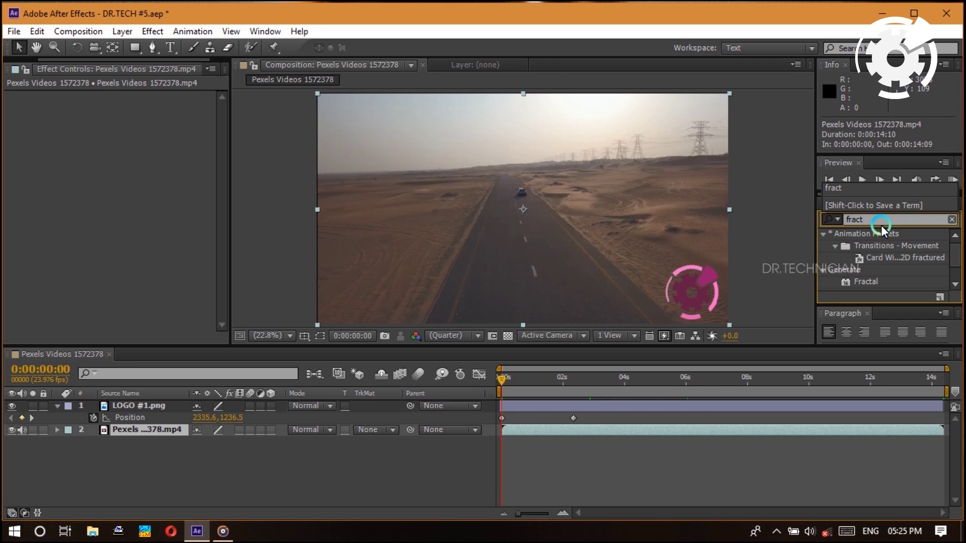
left_click(931, 265)
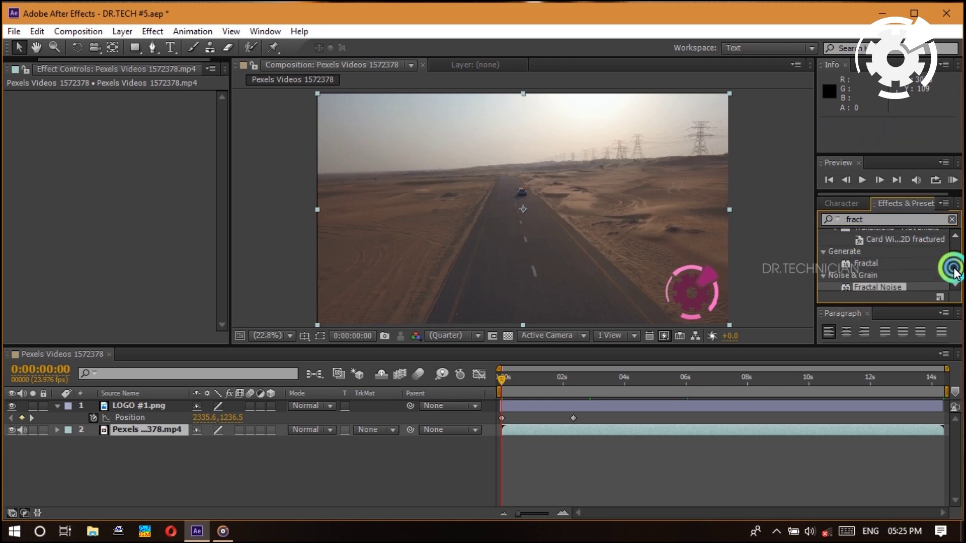
Search the effects and presets for "blur" and apply Box Blur to the LOGO #1.png layer
left_click(878, 223)
left_click(870, 221)
key("BackSpace")
key("BackSpace")
key("BackSpace")
key("BackSpace")
key("BackSpace")
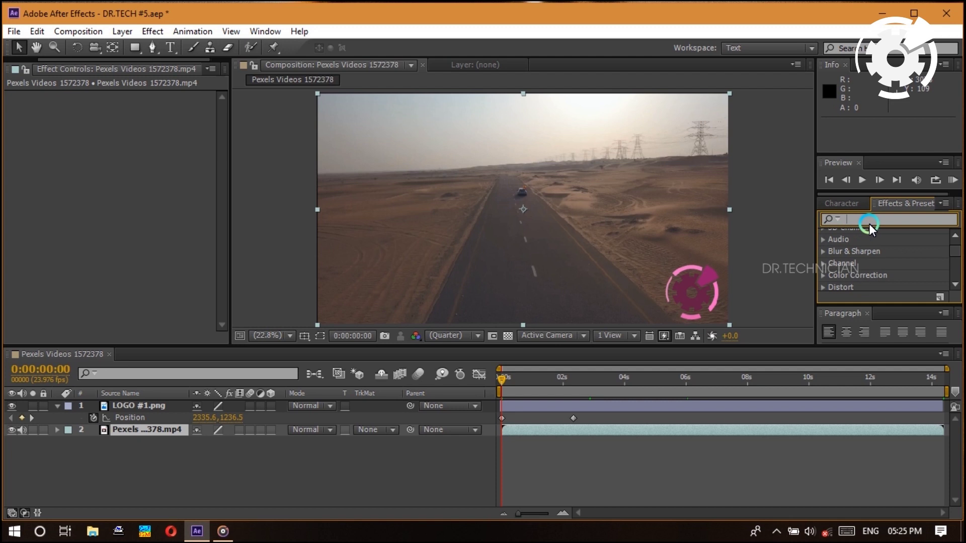
type("blur")
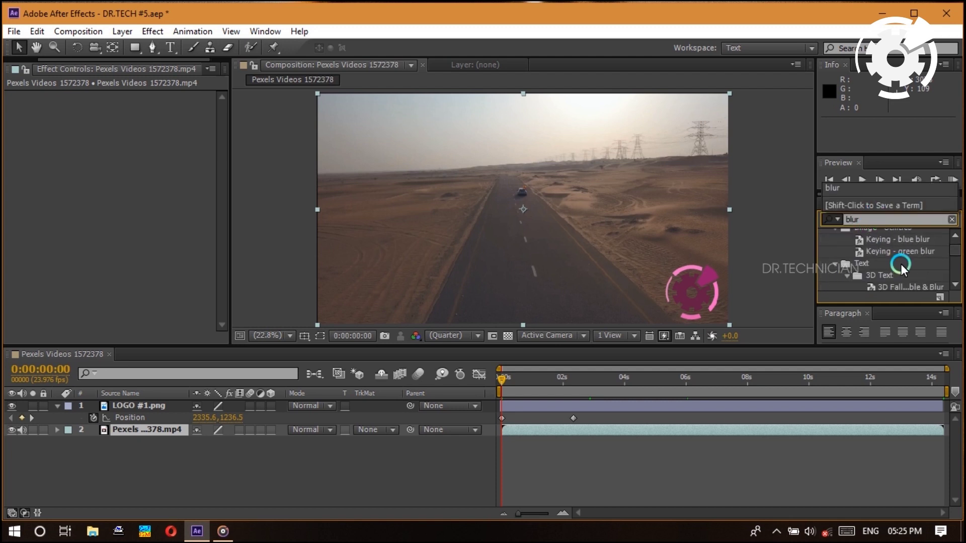
left_click_drag(956, 273, 958, 287)
scroll(958, 287, "down", 5)
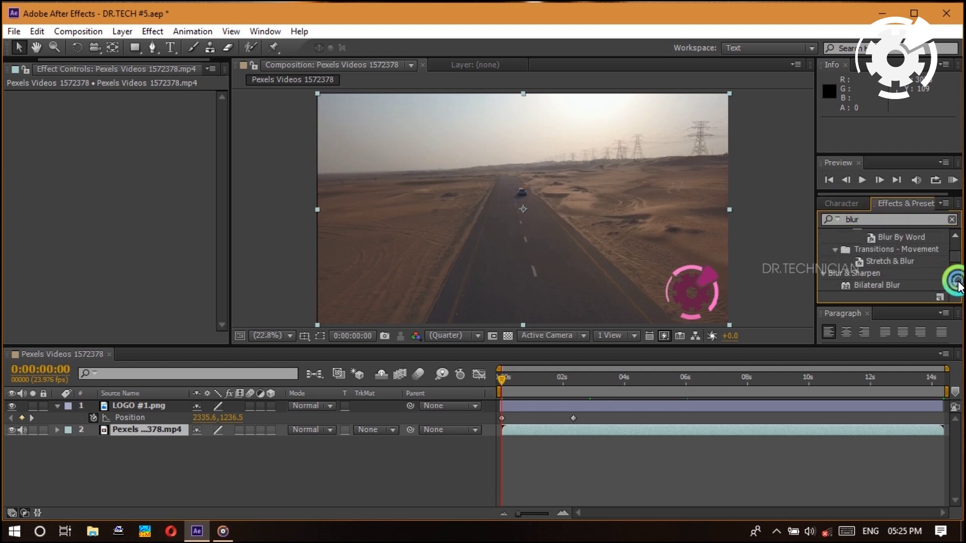
scroll(958, 287, "down", 1)
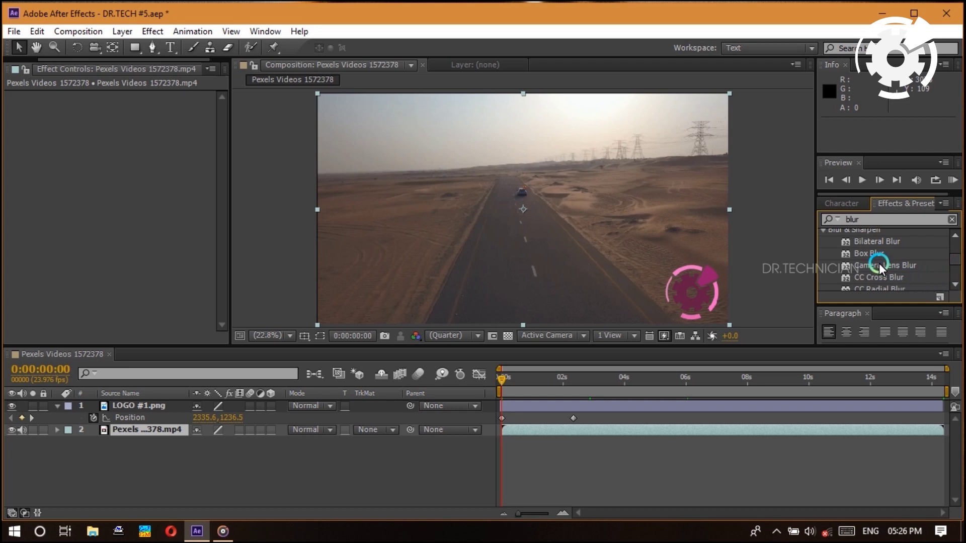
left_click(867, 254)
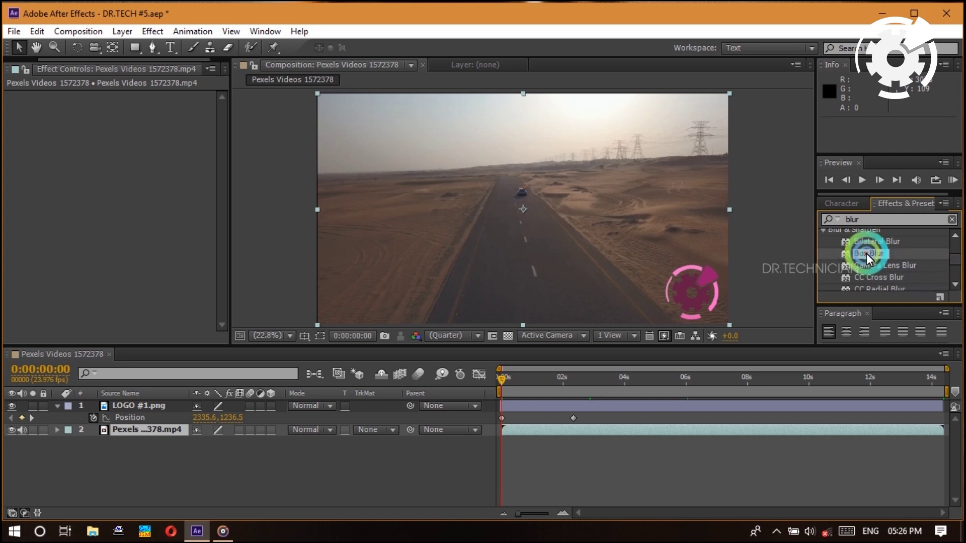
left_click_drag(866, 256, 156, 403)
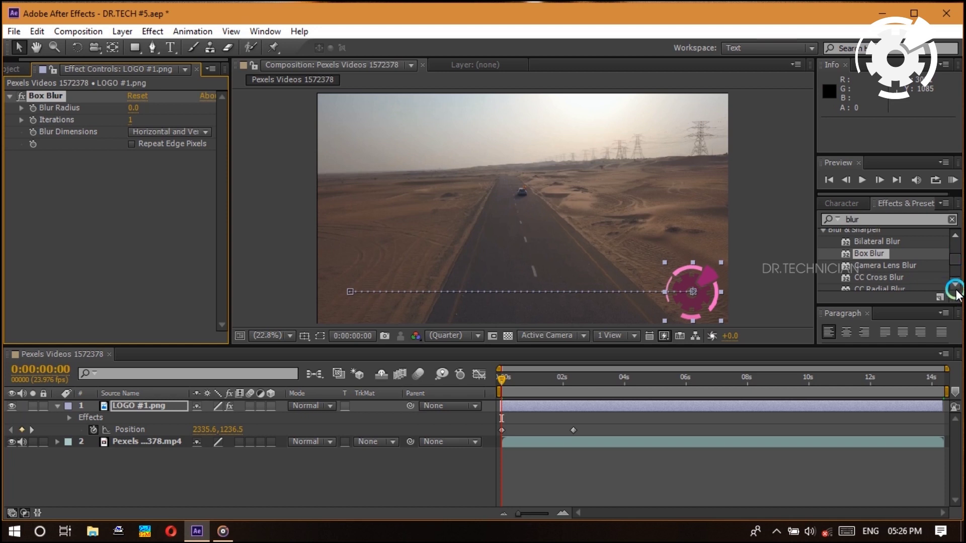
Look over the other blur effects and set the logo's Box Blur radius to 26.0
scroll(955, 284, "down", 5)
scroll(956, 291, "down", 3)
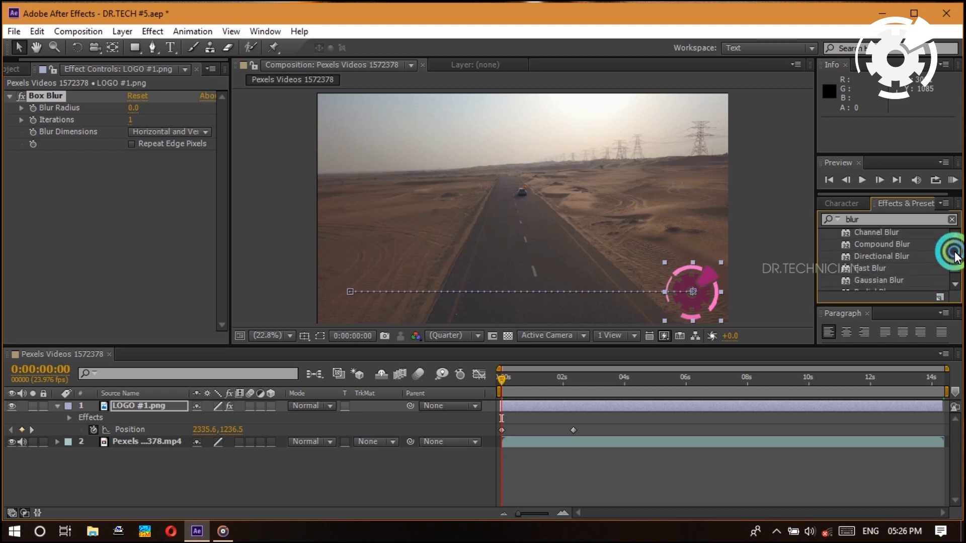
scroll(954, 232, "up", 7)
scroll(954, 237, "up", 2)
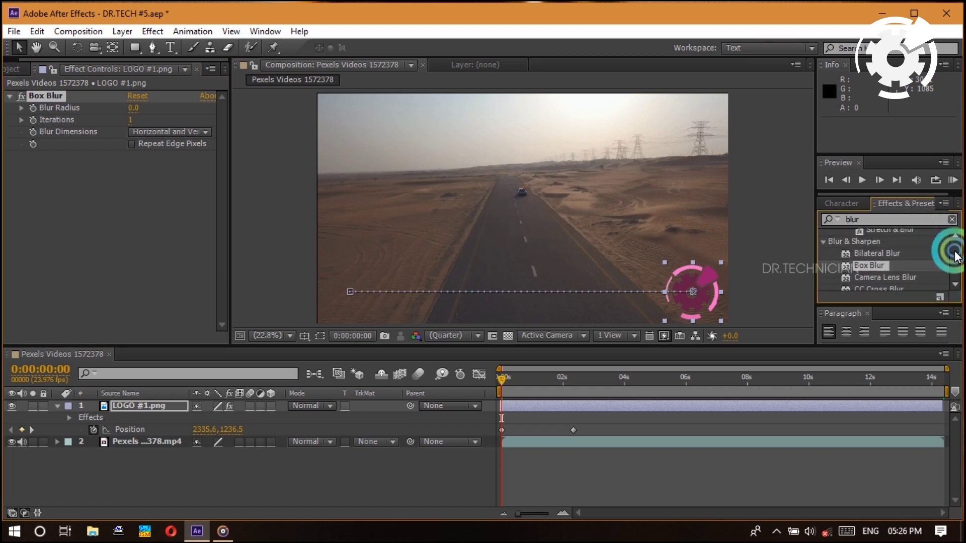
scroll(954, 235, "up", 1)
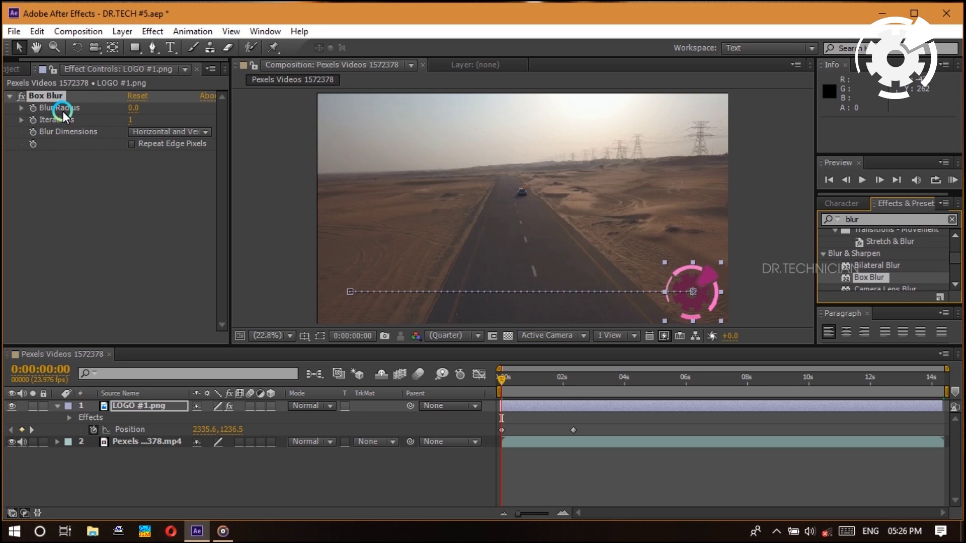
left_click_drag(135, 107, 153, 108)
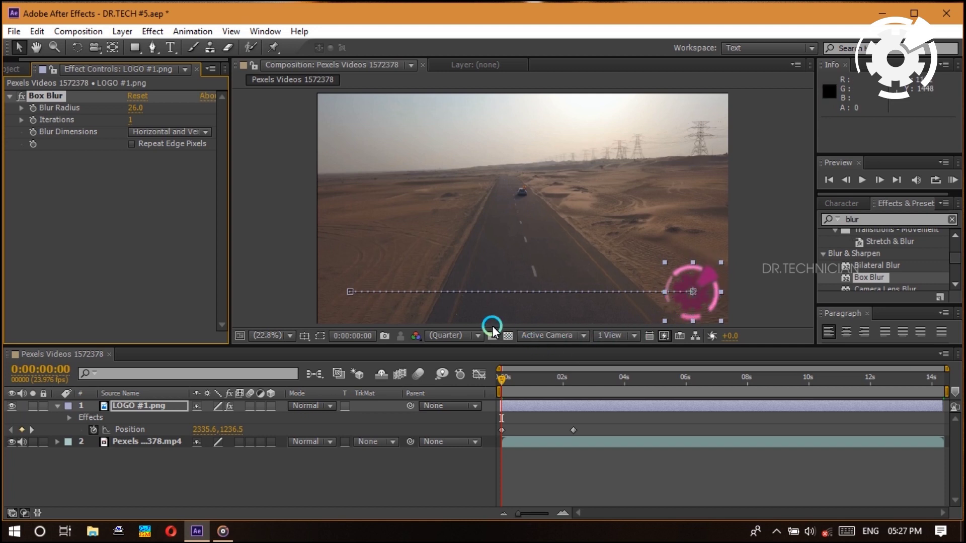
Check the blurred logo at Full preview resolution and return the composition preview resolution to Auto
left_click(475, 335)
left_click(461, 376)
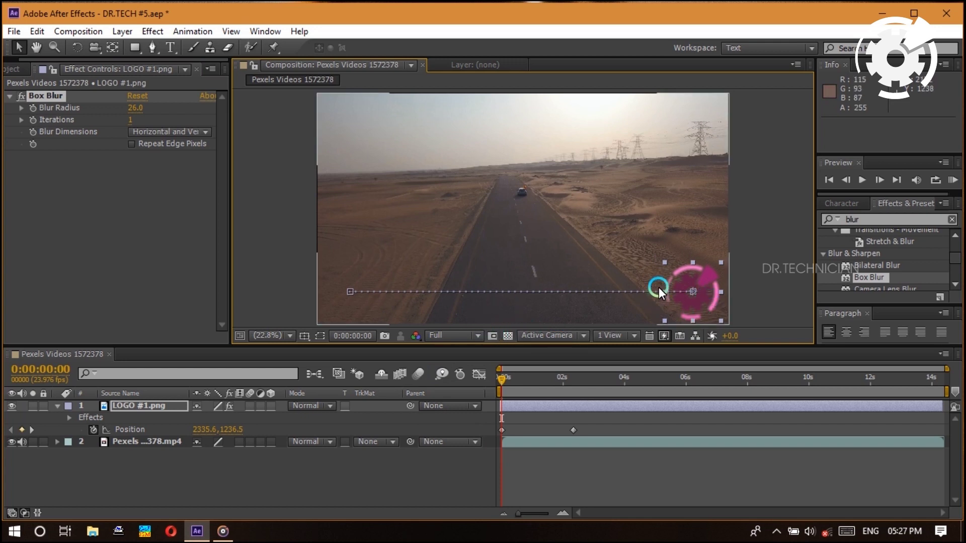
left_click(533, 227)
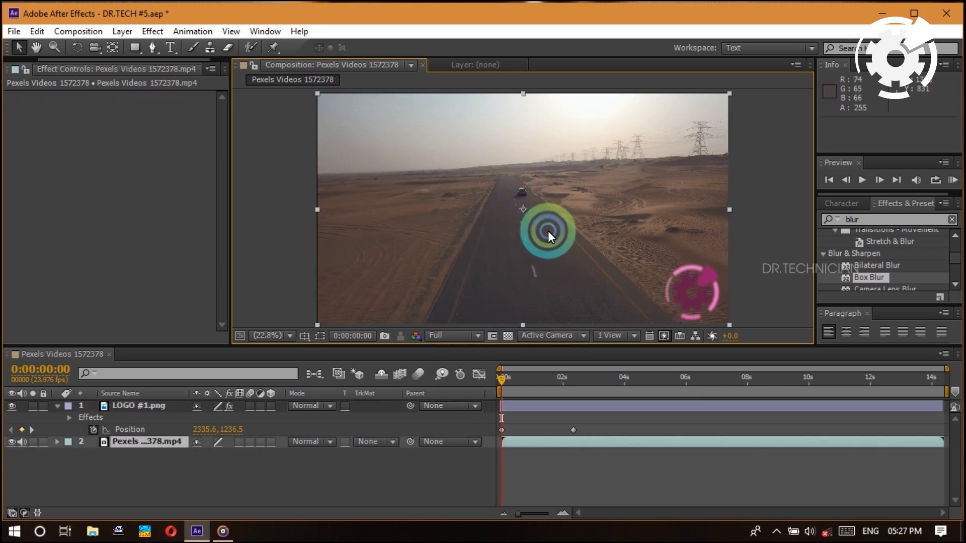
left_click(681, 282)
left_click(372, 337)
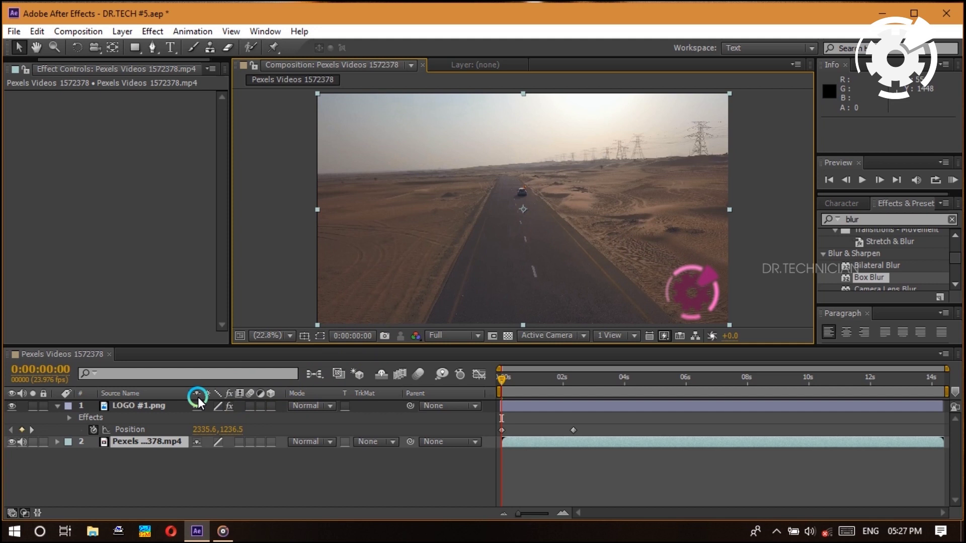
left_click(482, 333)
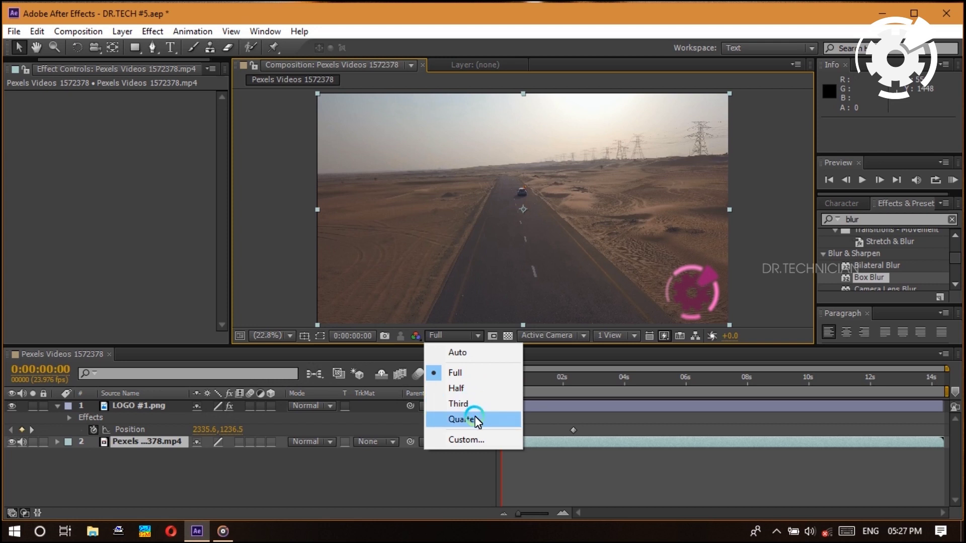
left_click(456, 353)
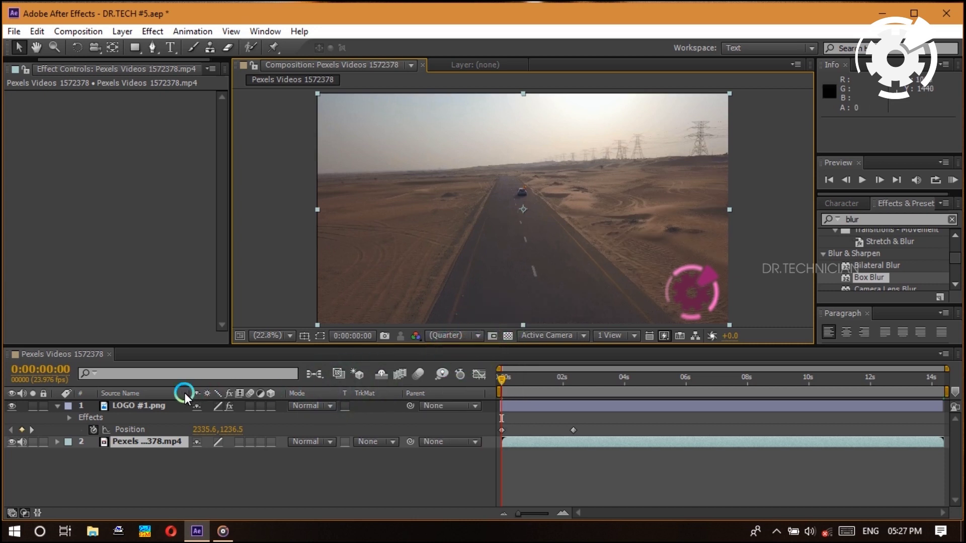
Select the LOGO #1.png layer and switch its Box Blur effect off and on to compare the logo
left_click(141, 405)
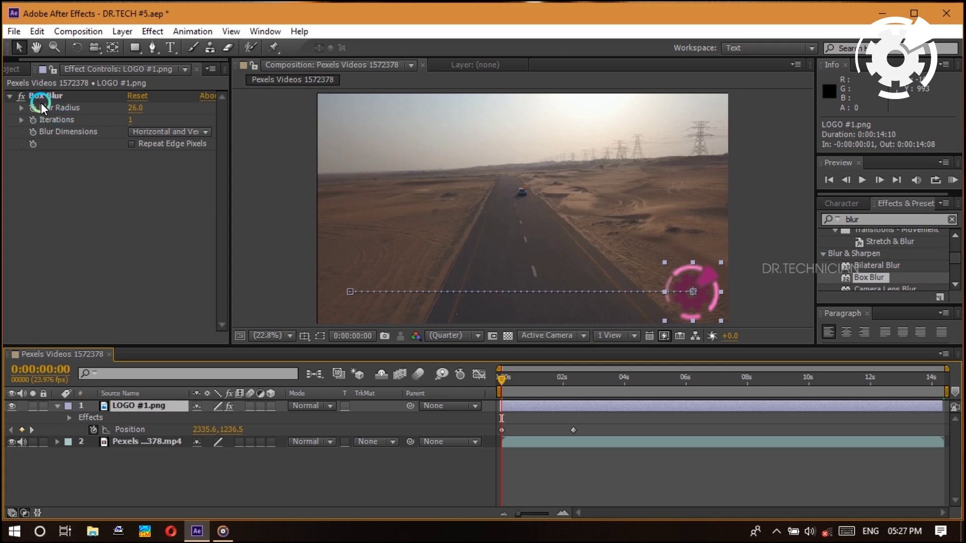
left_click(58, 222)
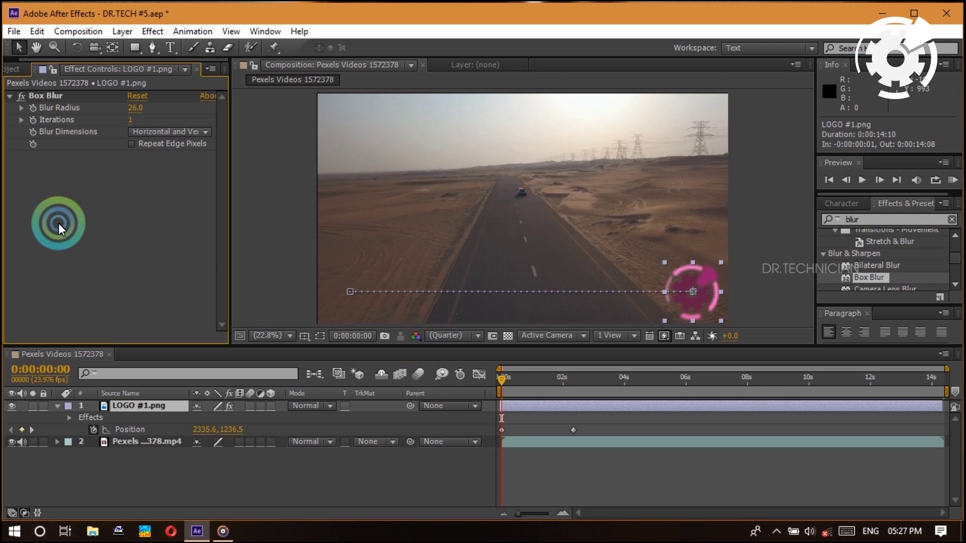
left_click(20, 96)
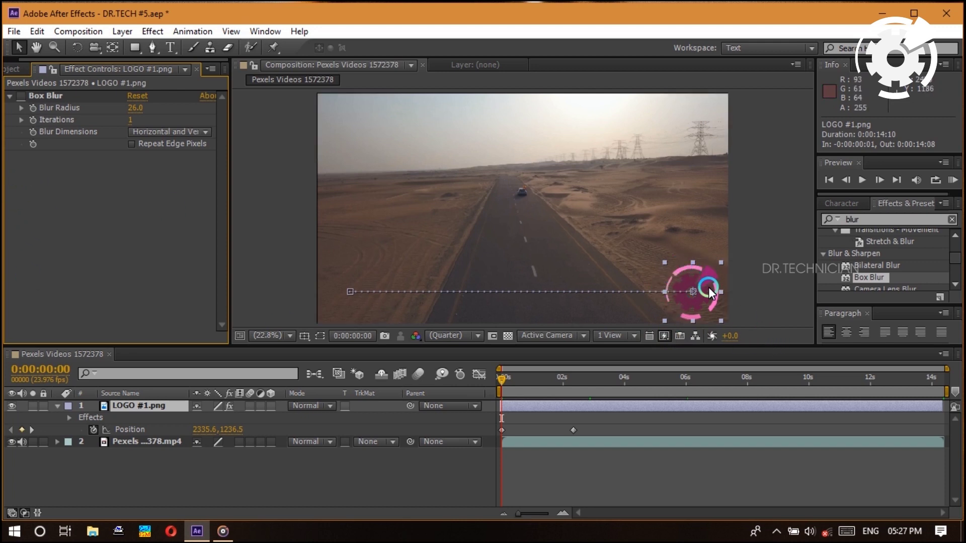
left_click(18, 97)
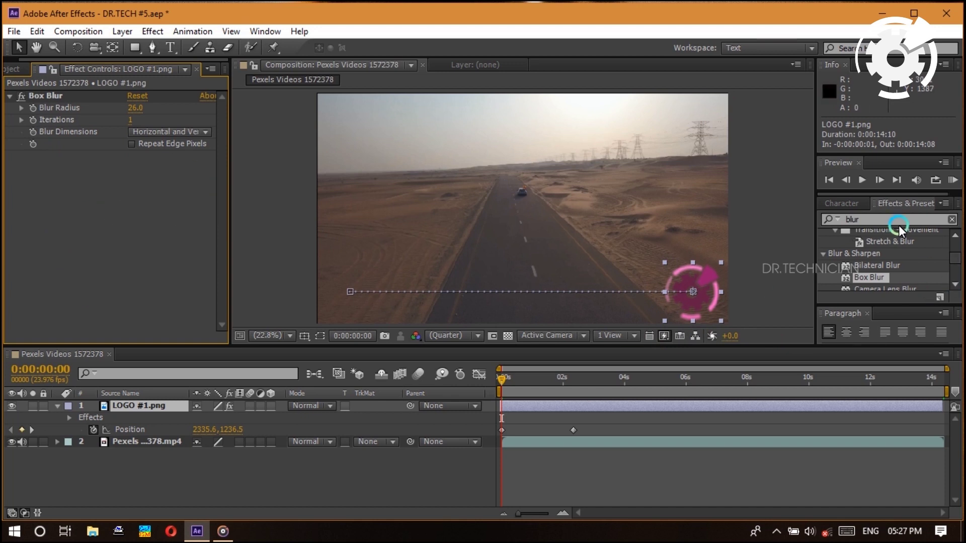
Search the effects and presets for "glow" and apply Glow to the LOGO #1.png layer below Box Blur
left_click(858, 217)
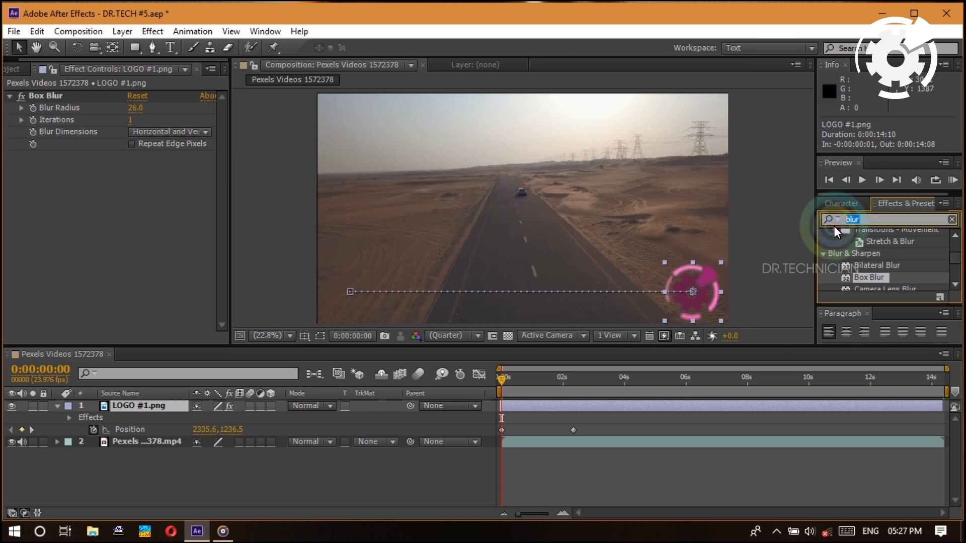
type("glow")
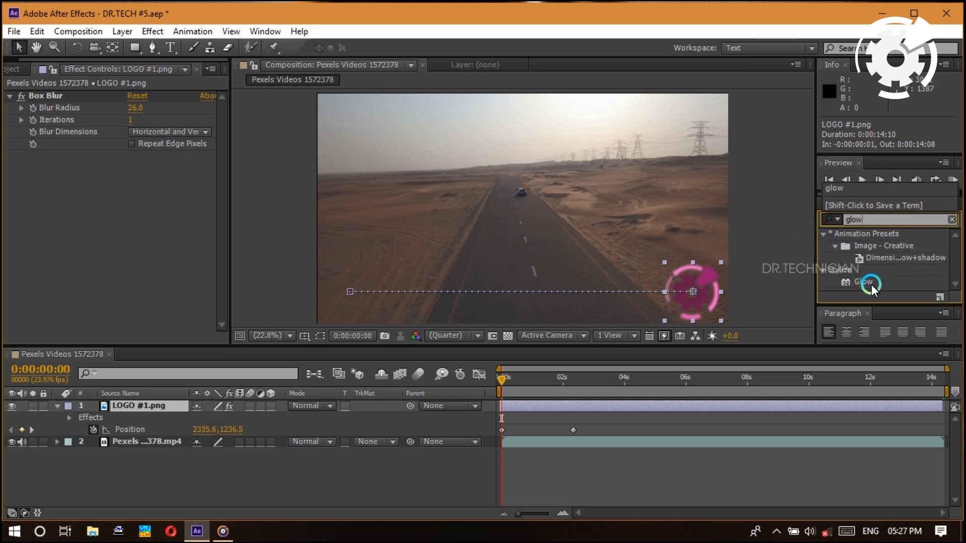
left_click_drag(872, 284, 107, 155)
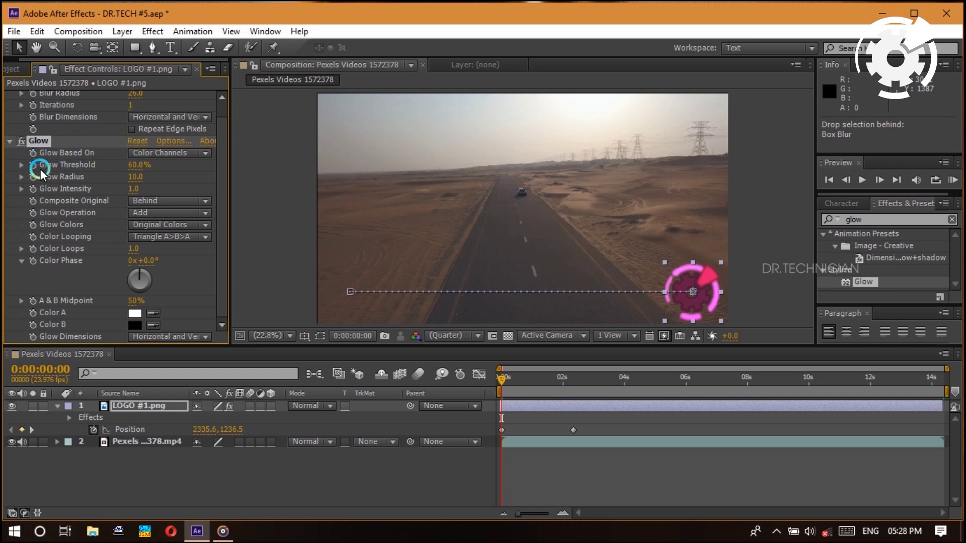
left_click_drag(225, 123, 225, 86)
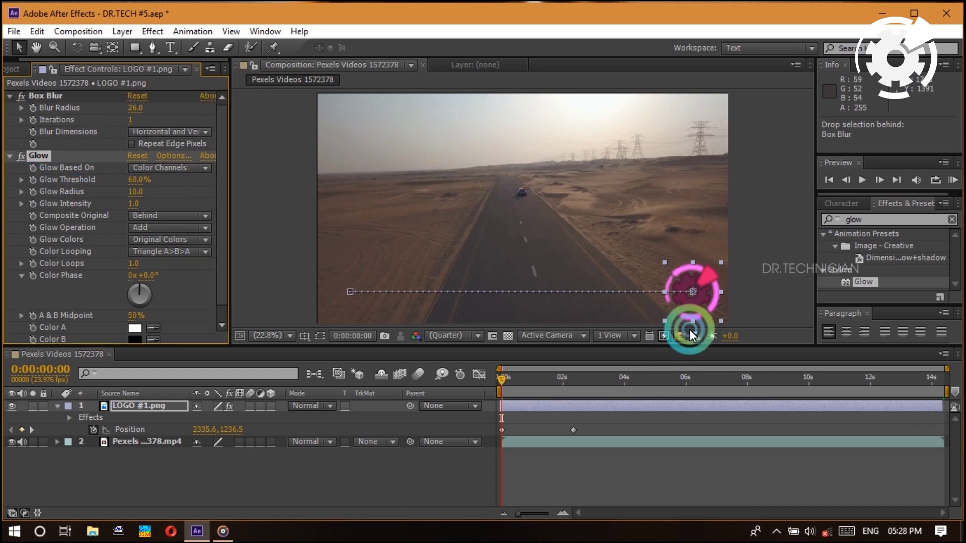
Switch the Glow effect off and on to compare the logo with and without it
left_click(20, 156)
left_click(22, 158)
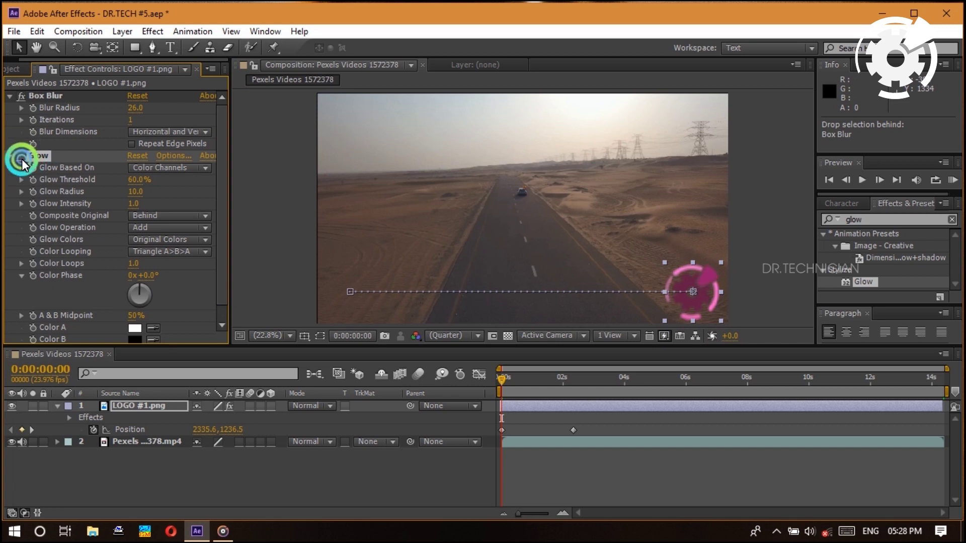
left_click(22, 157)
mouse_move(22, 157)
left_mouse_down()
mouse_move(67, 192)
mouse_move(155, 312)
left_mouse_up()
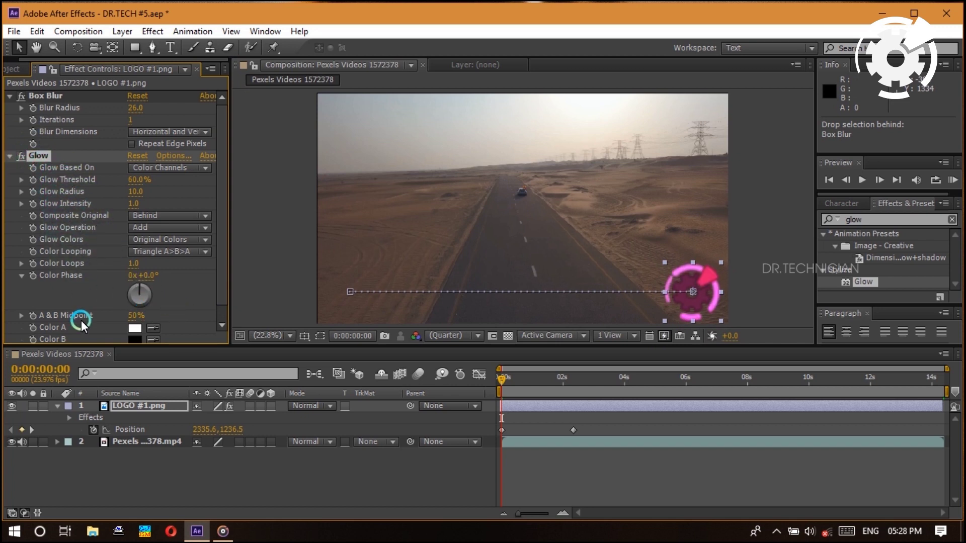
Switch both Box Blur and Glow off and on again to compare the original logo with the combined effects
left_click(9, 79)
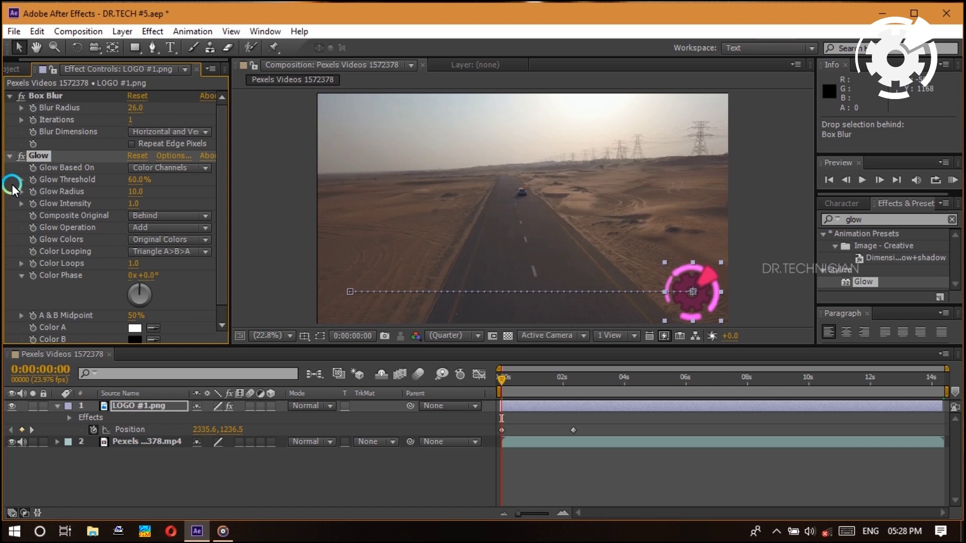
left_click(43, 93)
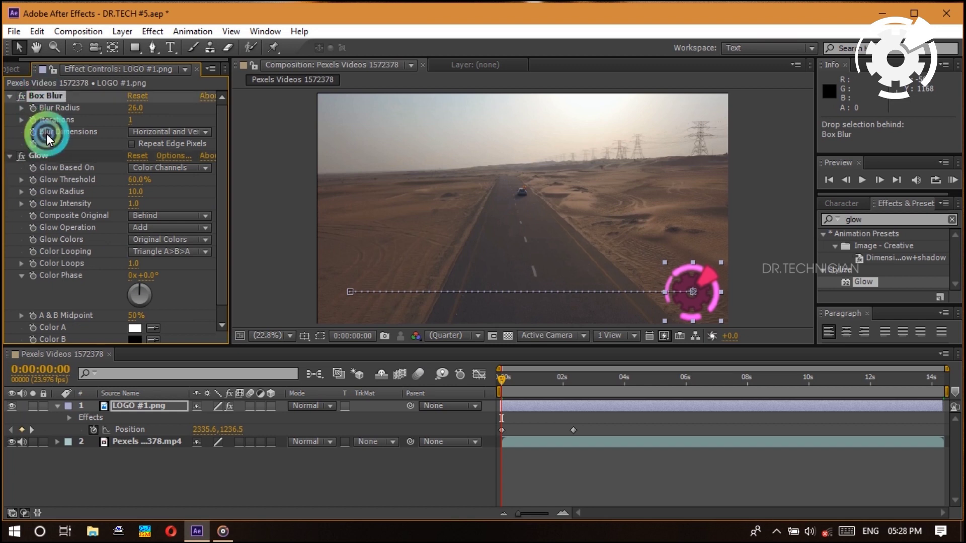
left_click(44, 154)
left_click(25, 94)
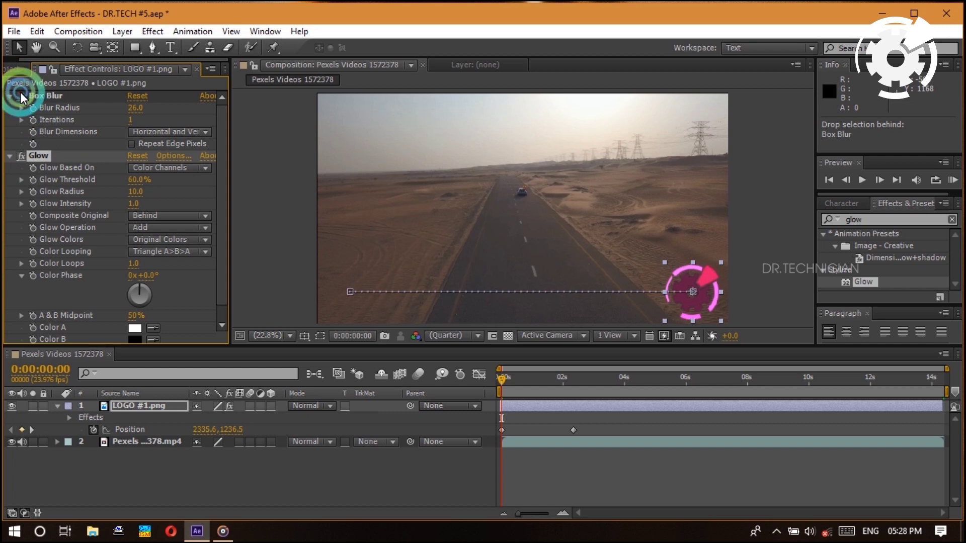
left_click(21, 155)
left_click(21, 96)
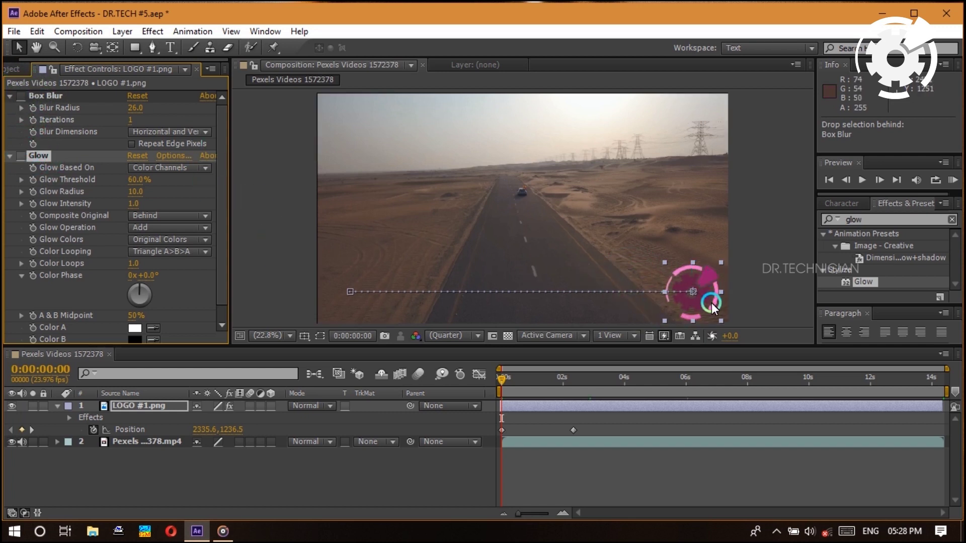
left_click(75, 241)
left_click(22, 154)
left_click(21, 96)
left_click(340, 386)
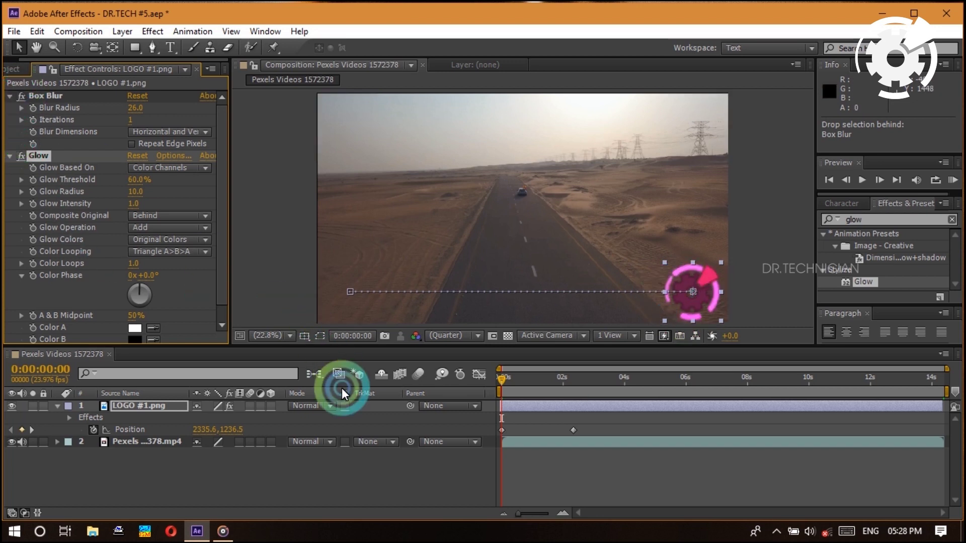
Toggle the effects switch of the LOGO #1.png layer to compare the logo without all its effects
left_click(229, 405)
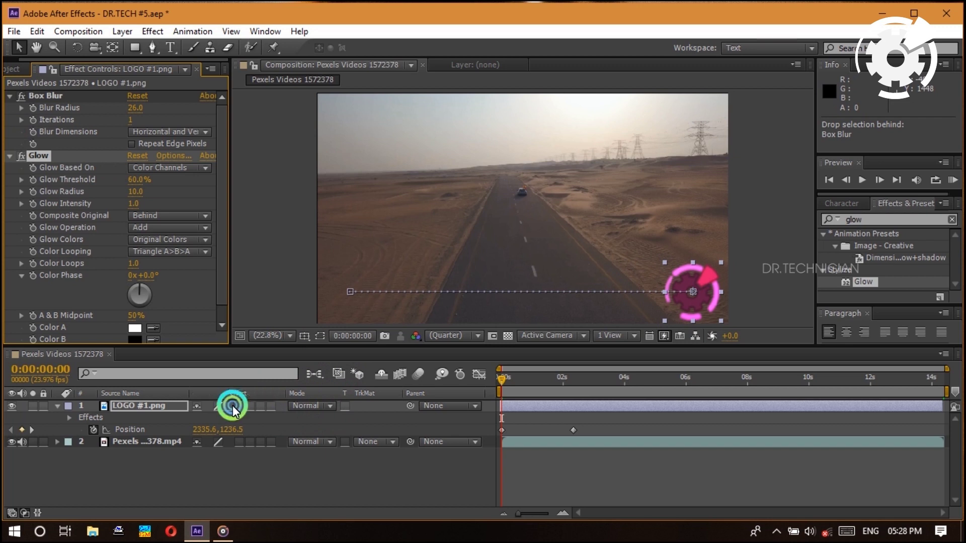
left_click(261, 363)
left_click(29, 89)
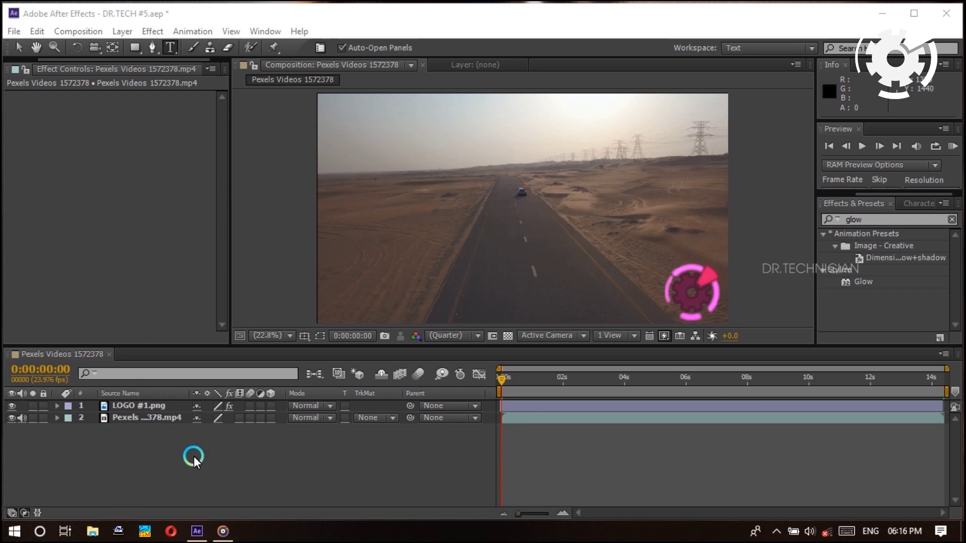
Select the Pexels video layer and review the effect categories and the Effects & Presets list
left_click(143, 418)
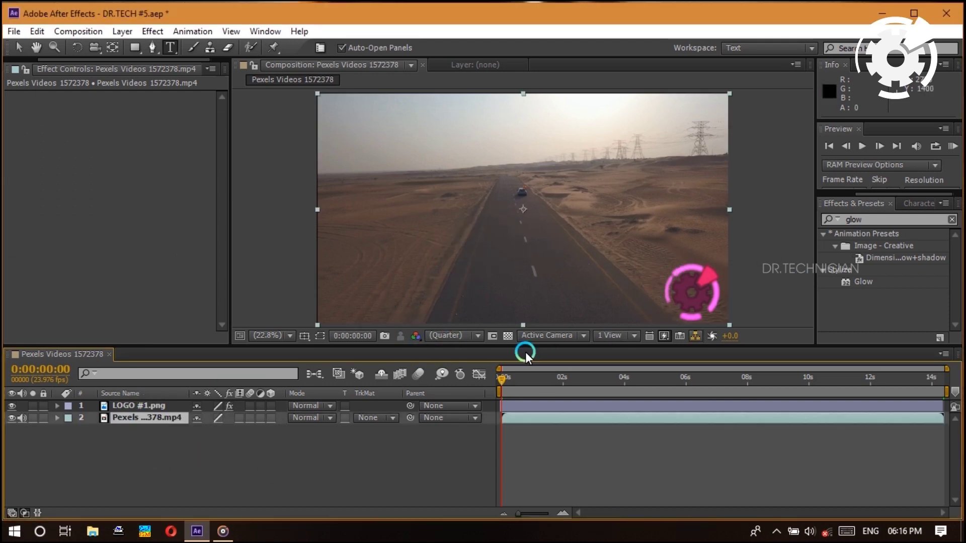
left_click(152, 32)
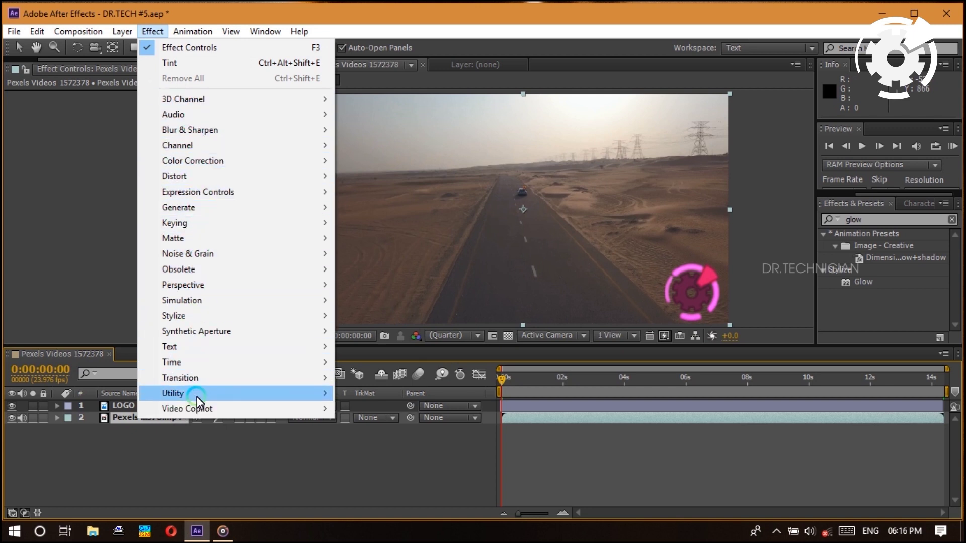
left_click(69, 287)
left_click_drag(858, 194, 888, 206)
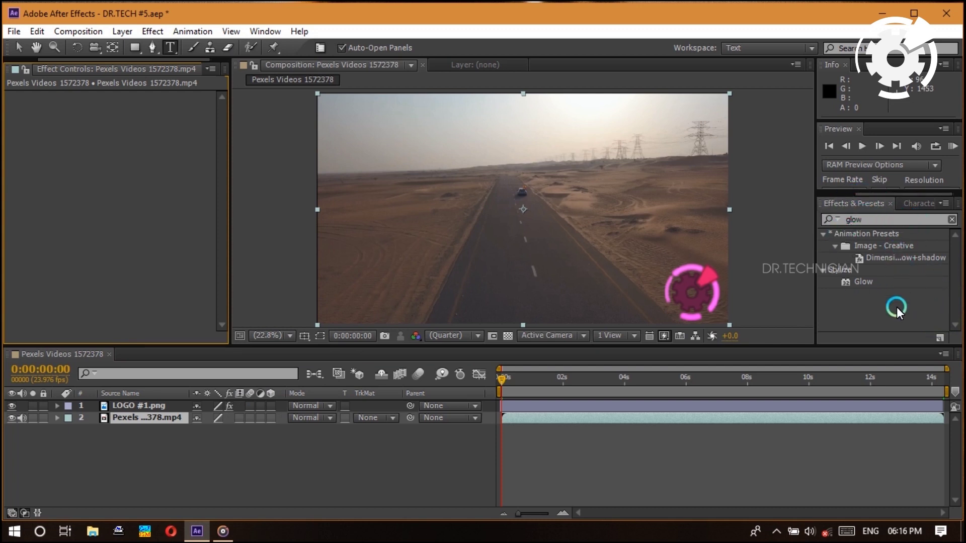
Clear the old effect search, find the Tint effect, and apply it to the Pexels video layer
left_click(952, 220)
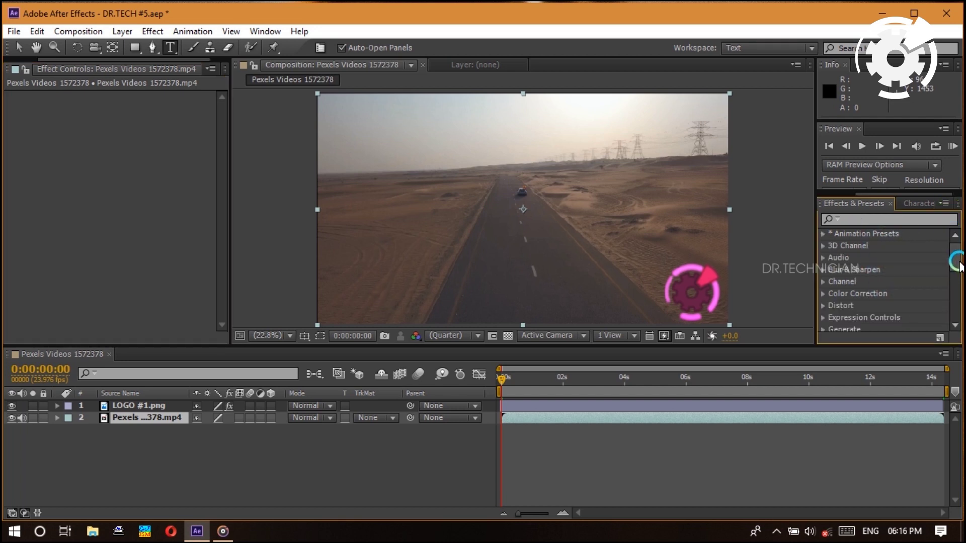
scroll(953, 254, "down", 10)
scroll(953, 254, "up", 15)
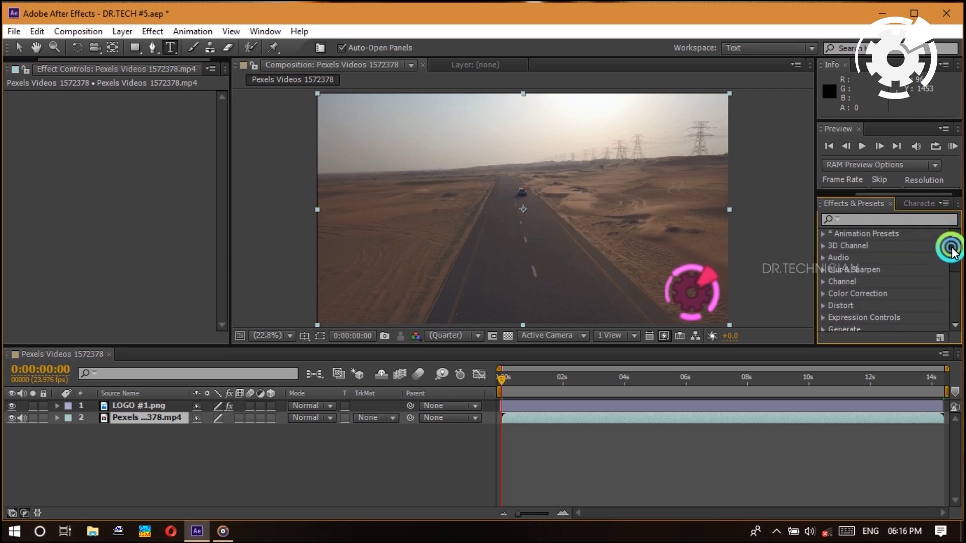
left_click(848, 222)
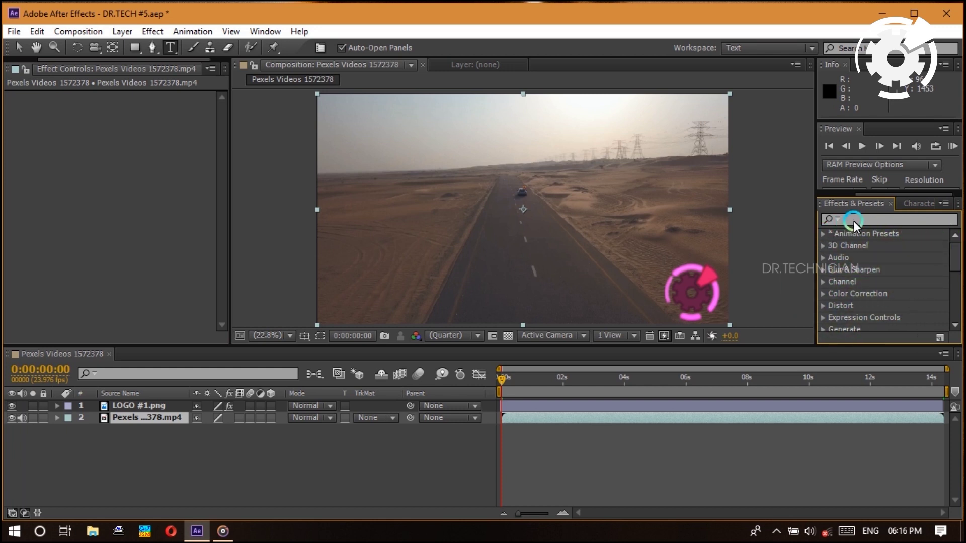
left_click(147, 459)
left_click(152, 417)
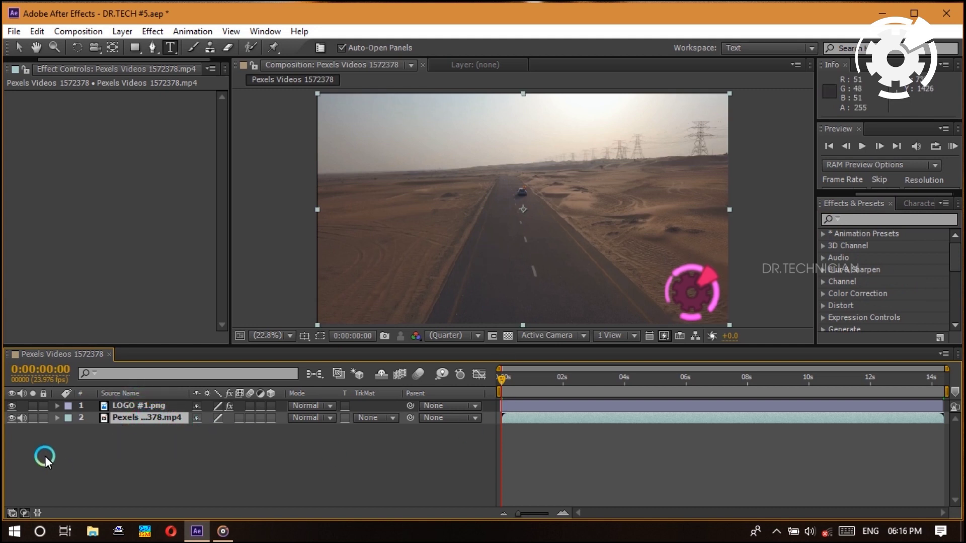
left_click(847, 220)
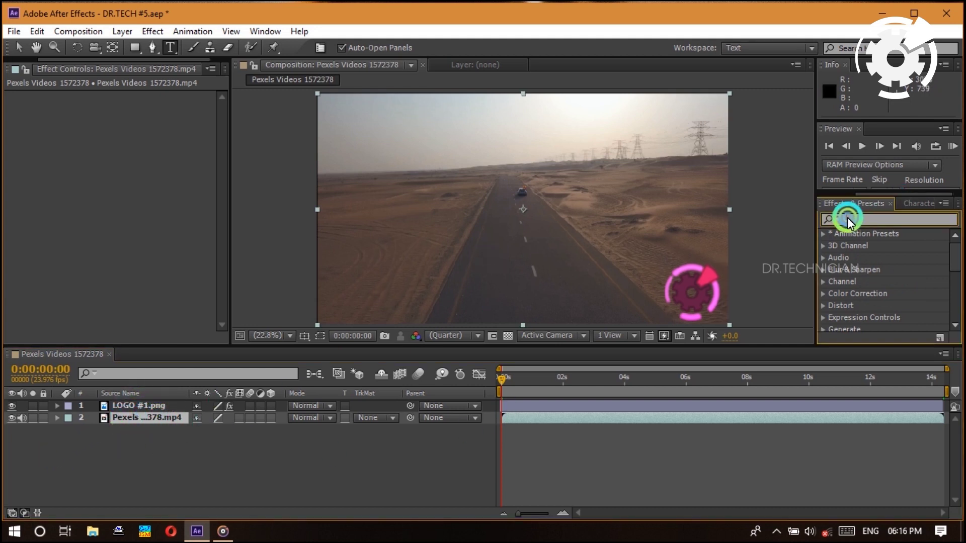
type("tint")
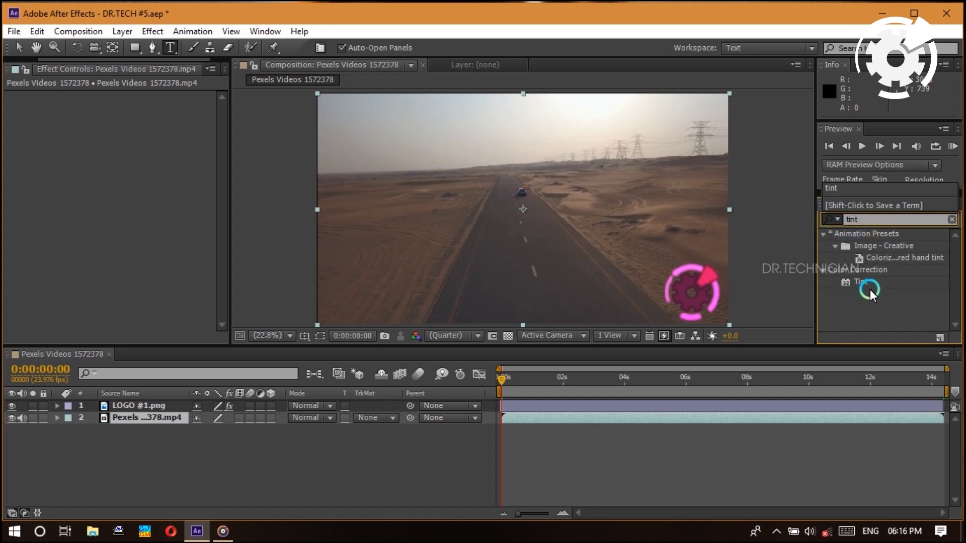
double_click(869, 288)
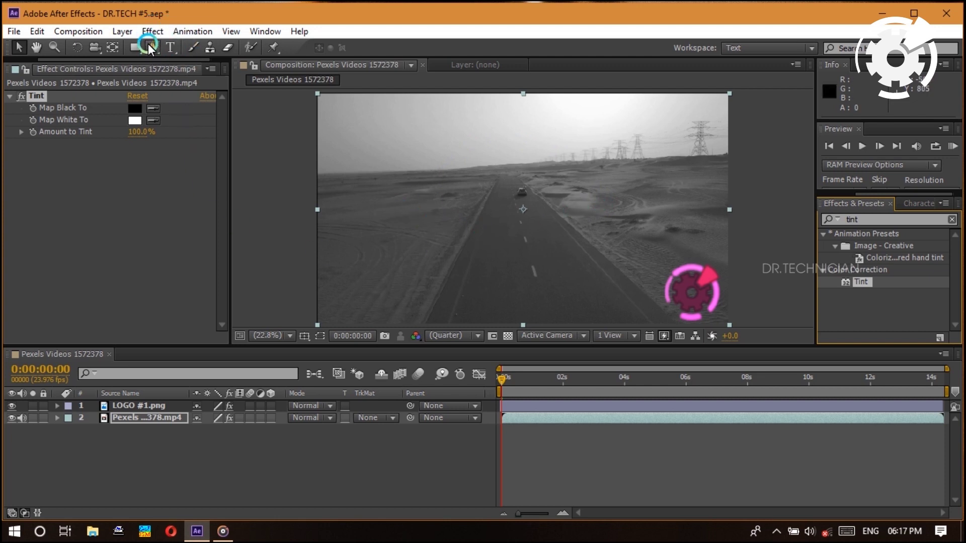
Add a text layer reading DR.TECHNICIAN across the upper middle of the video frame
left_click(172, 47)
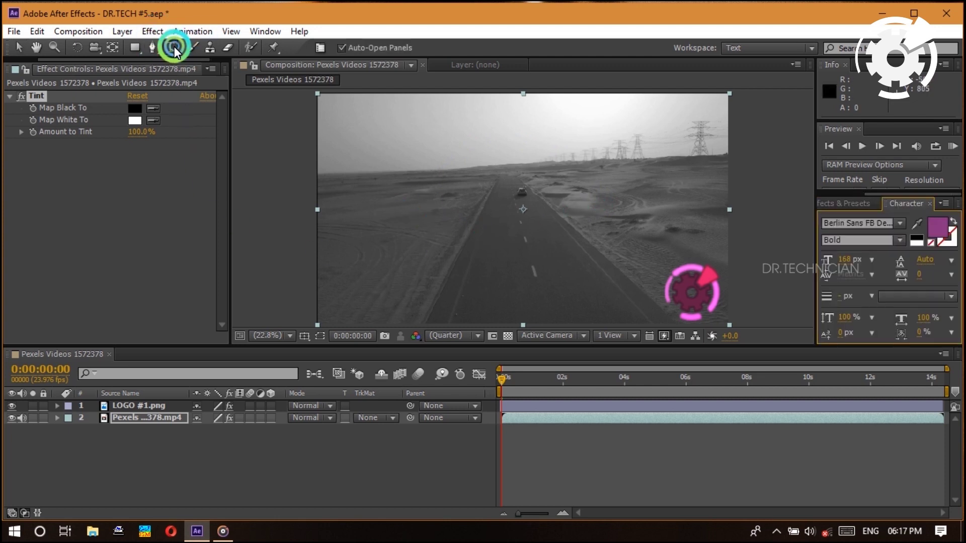
left_click(469, 187)
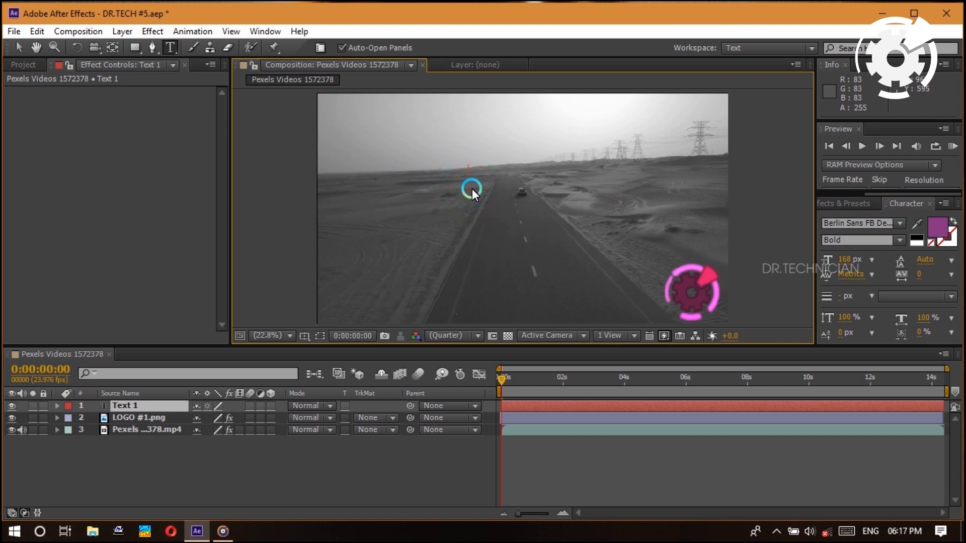
type("D")
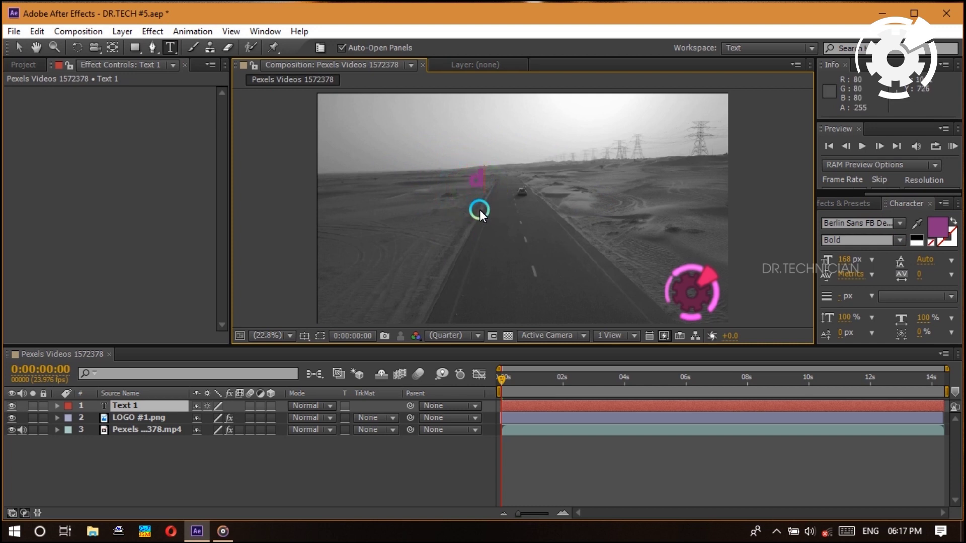
type("R.TECHNICIAN")
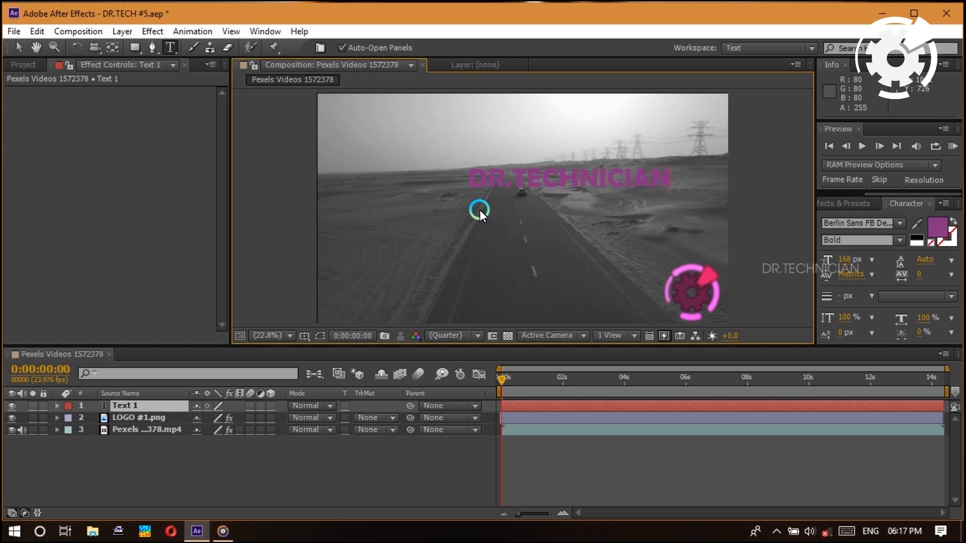
Change the fill color of the whole DR.TECHNICIAN text to white
double_click(602, 181)
left_click(602, 181)
left_click(941, 232)
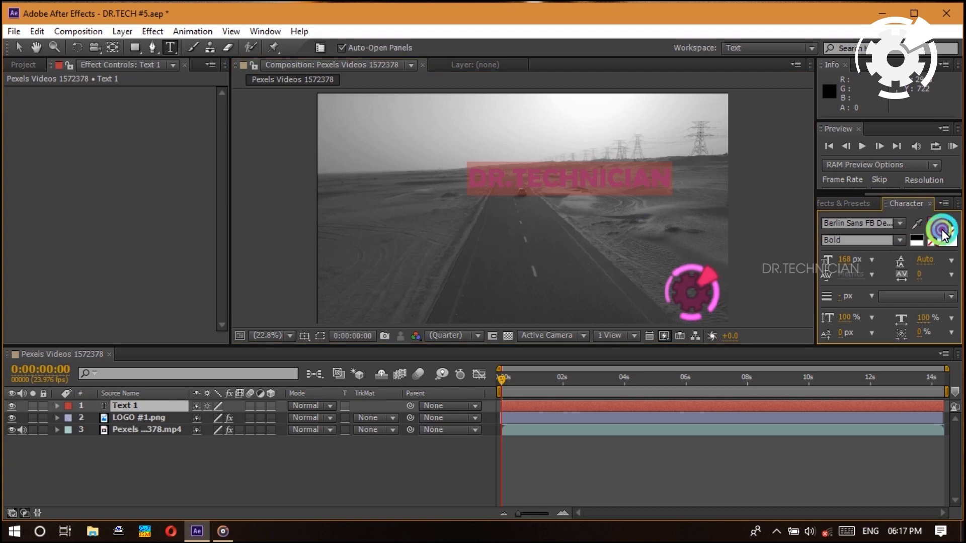
left_click(185, 373)
left_click(390, 408)
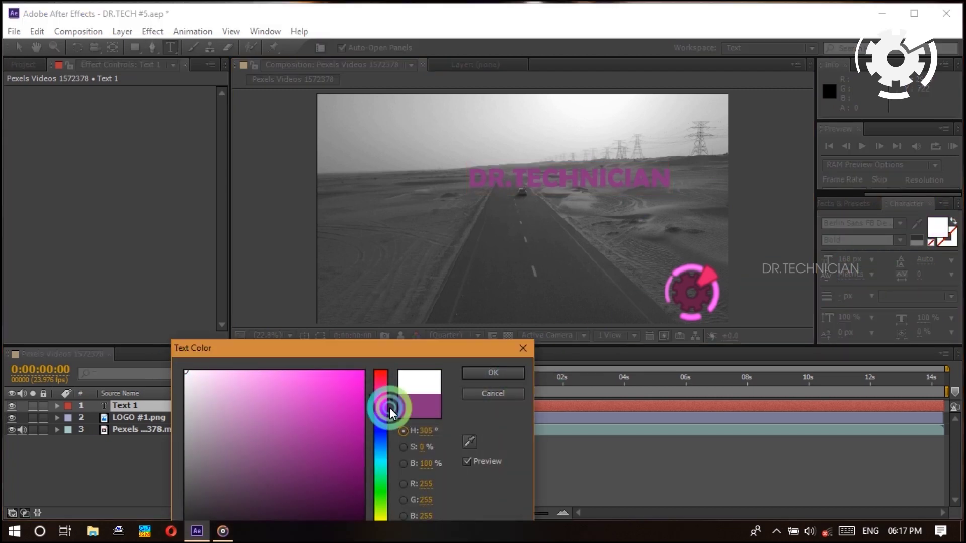
left_click(492, 371)
left_click(621, 205)
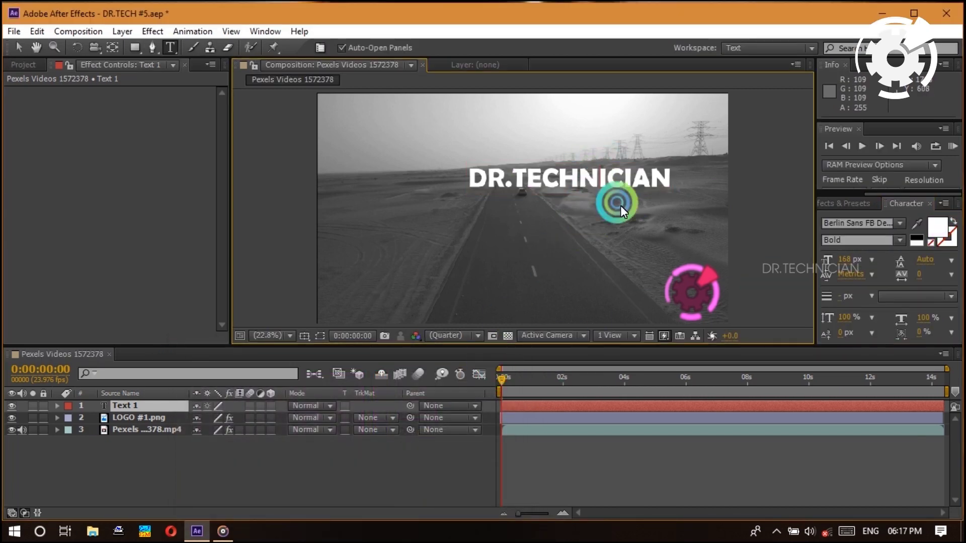
left_click(850, 230)
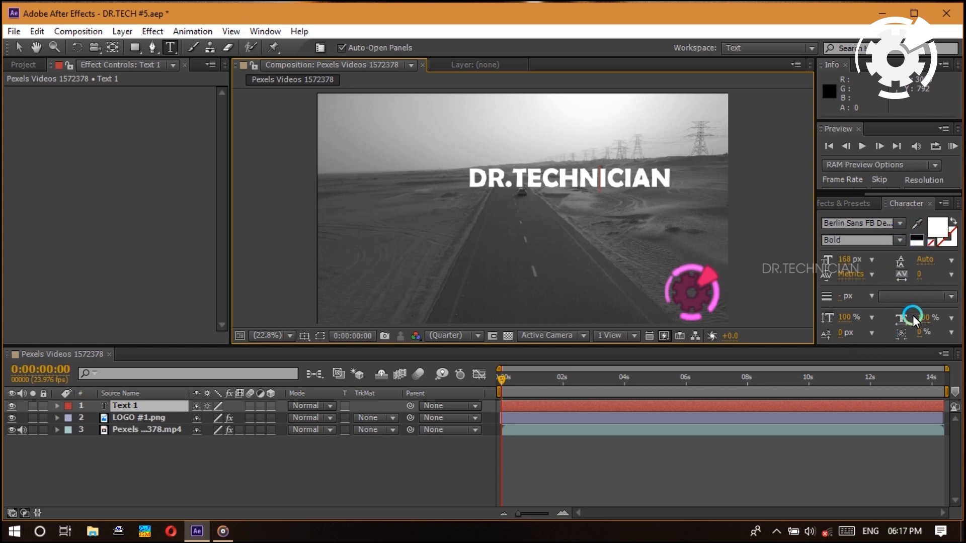
Finish editing the text and move DR.TECHNICIAN slightly left, closer to the horizontal center of the frame
left_click(18, 47)
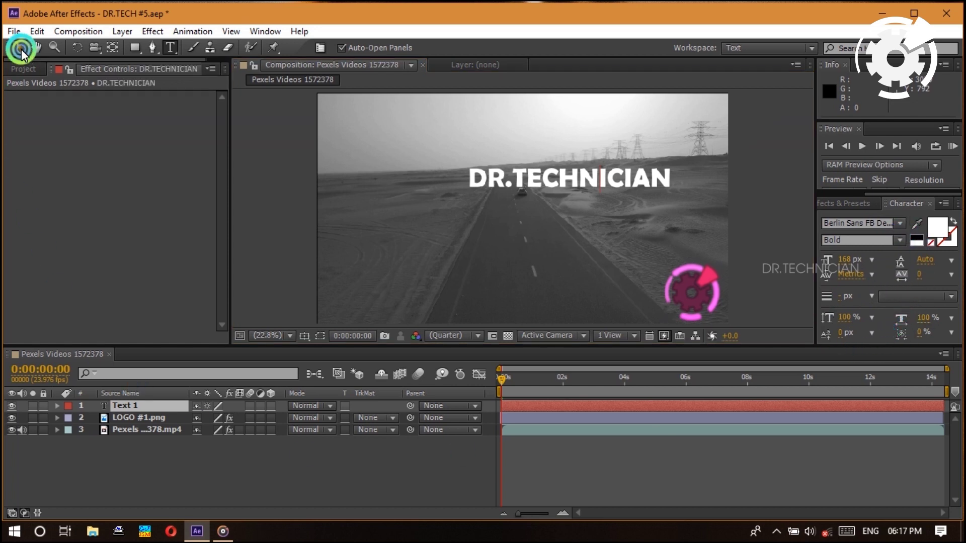
key("Caps_Lock")
key("Caps_Lock")
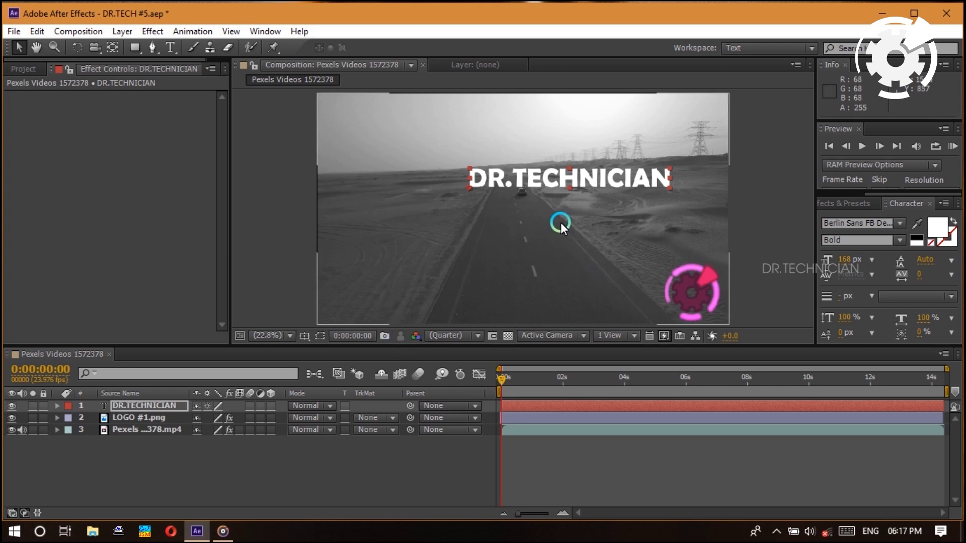
left_click_drag(593, 178, 567, 176)
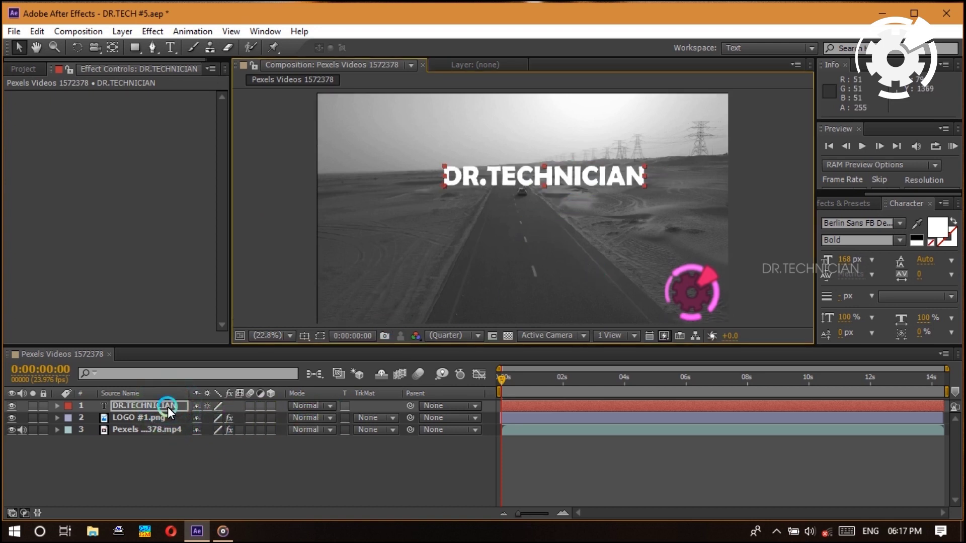
Review the text layer's Scale, Position, Rotation and Opacity properties one after another, and collapse the layer
key("s")
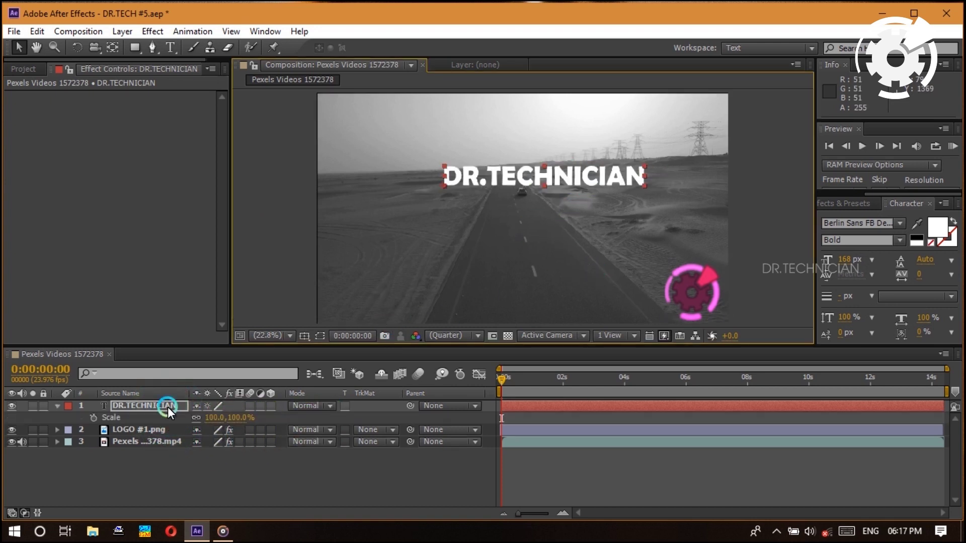
key("p")
key("r")
key("t")
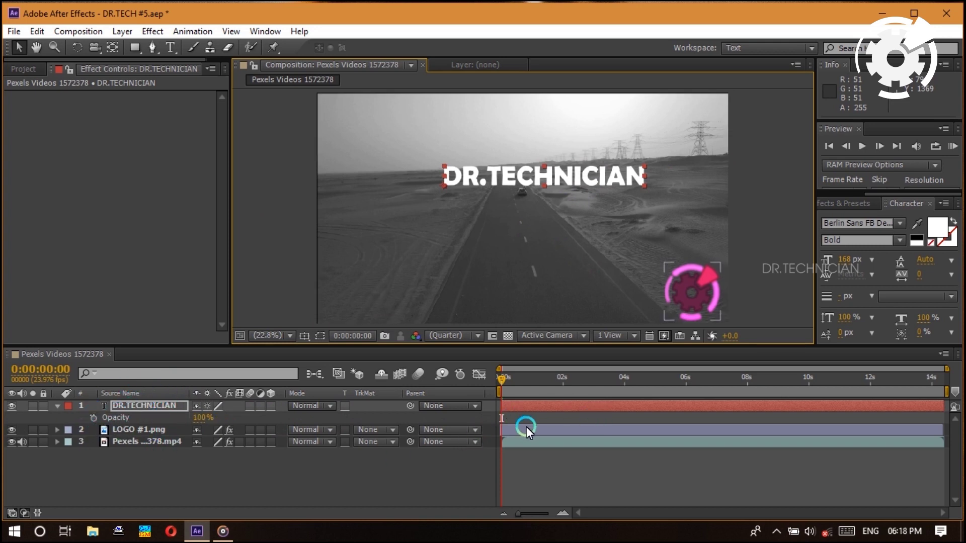
left_click(145, 404)
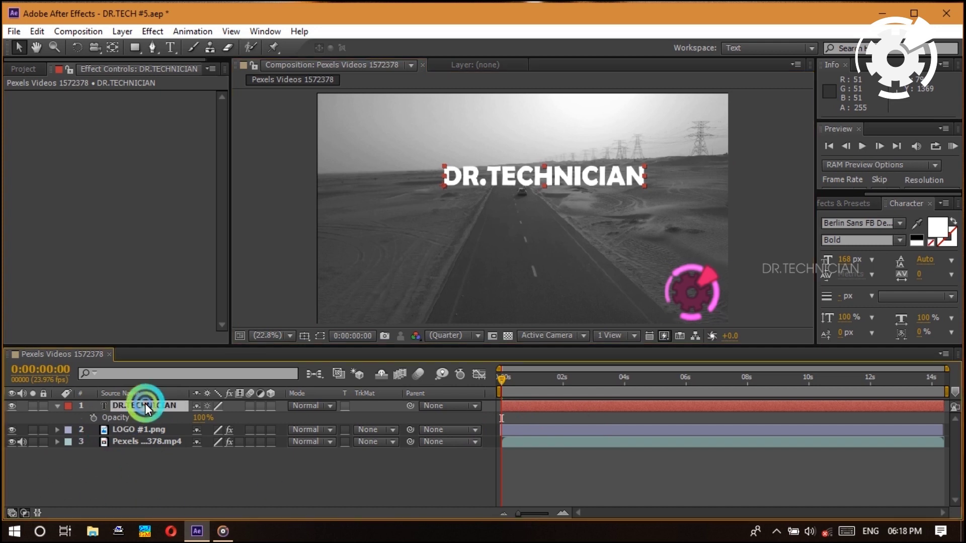
key("t")
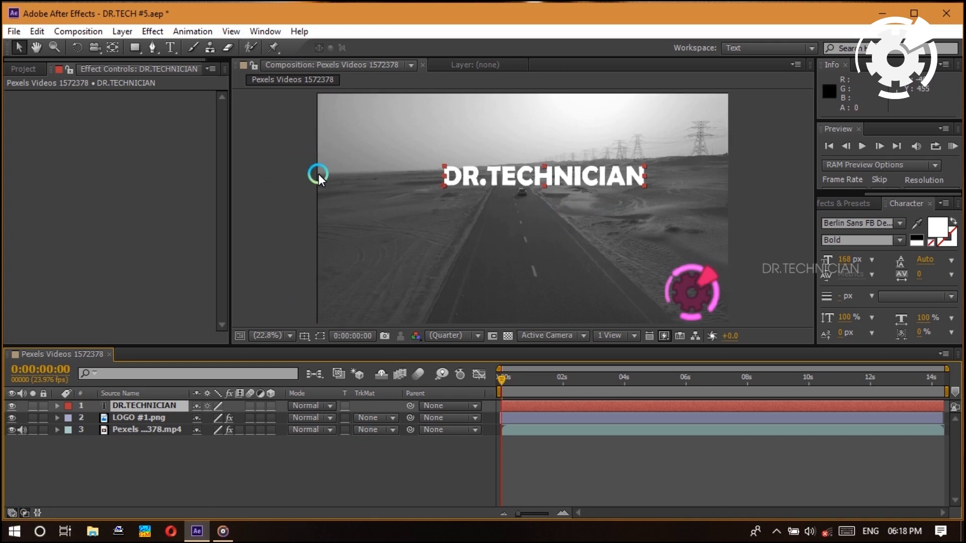
Create a 2560 x 1440 px solid layer in near-black 0C0B0B and activate the Ellipse tool
right_click(313, 460)
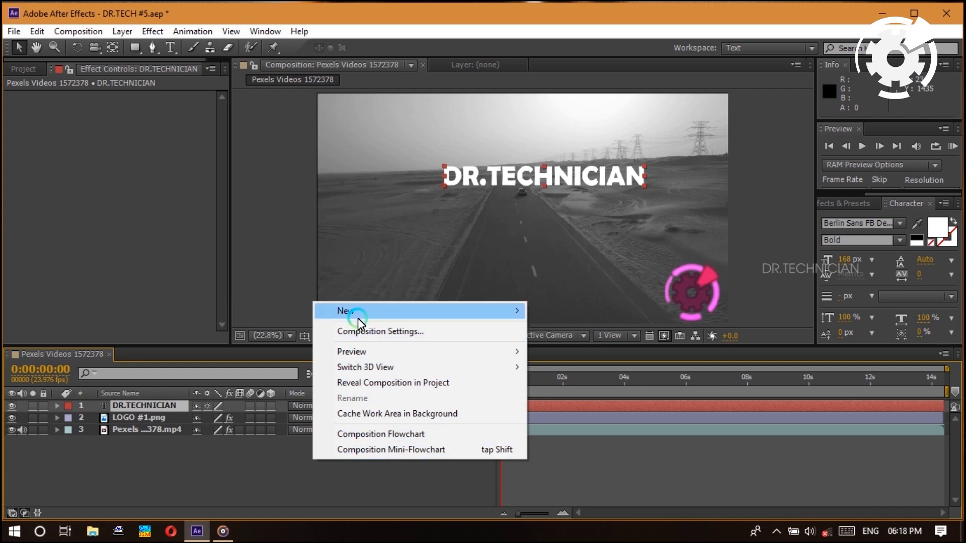
mouse_move(342, 318)
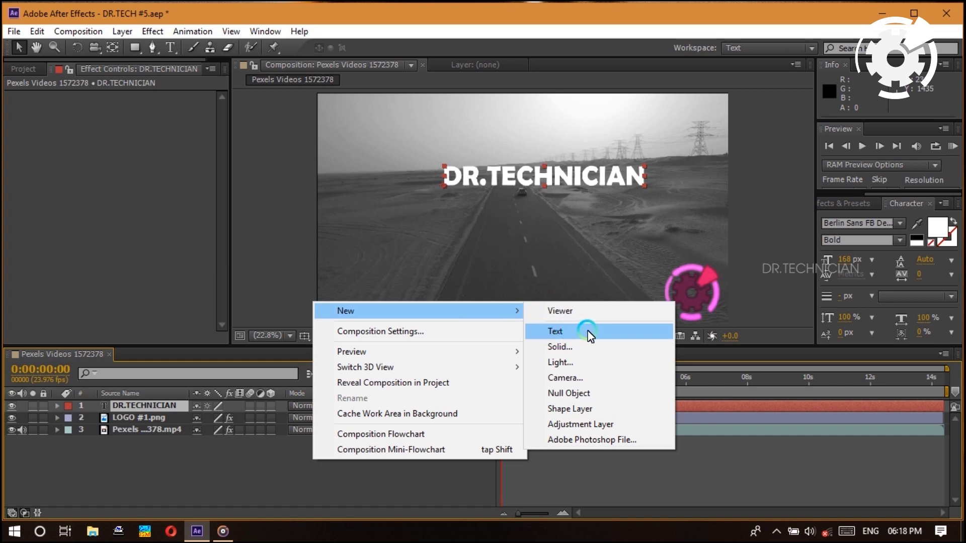
left_click(558, 347)
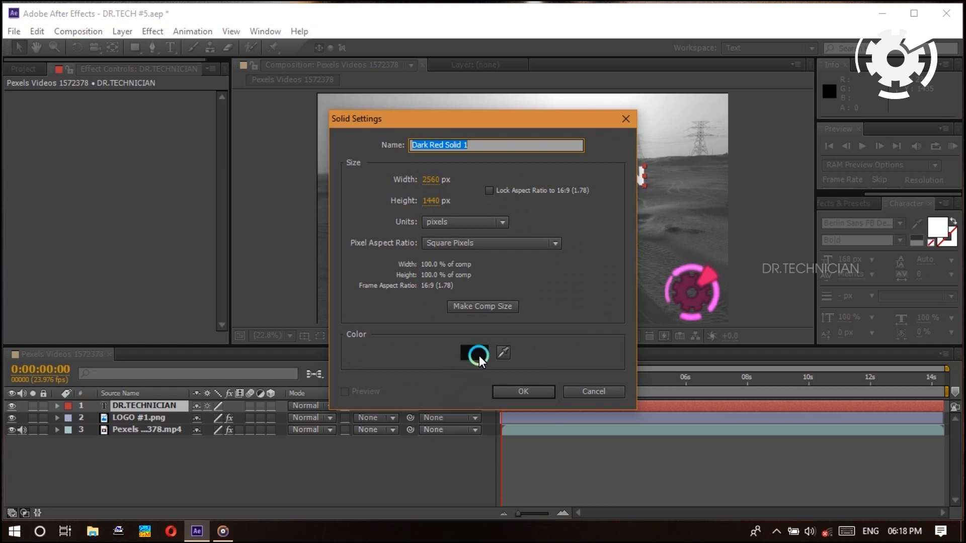
left_click(476, 352)
left_click_drag(494, 348, 301, 160)
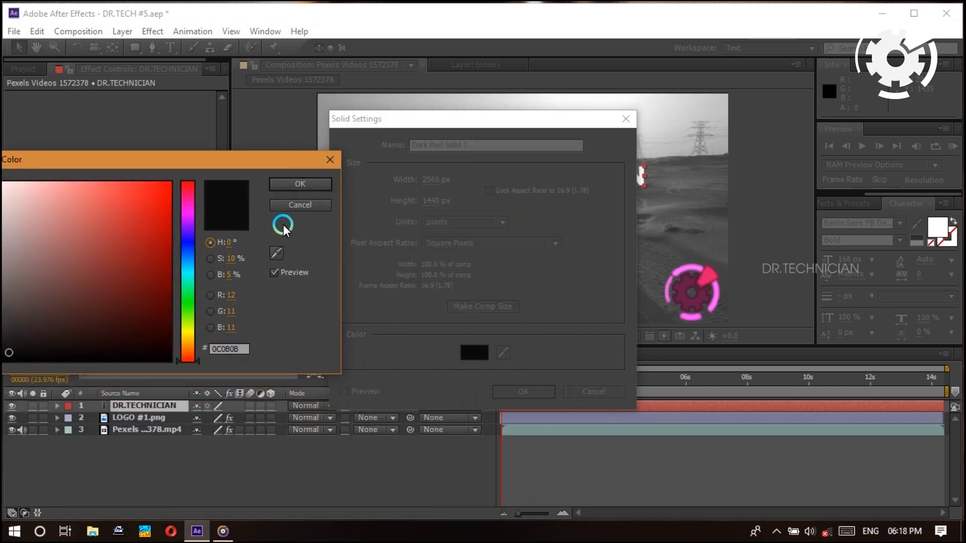
left_click(290, 191)
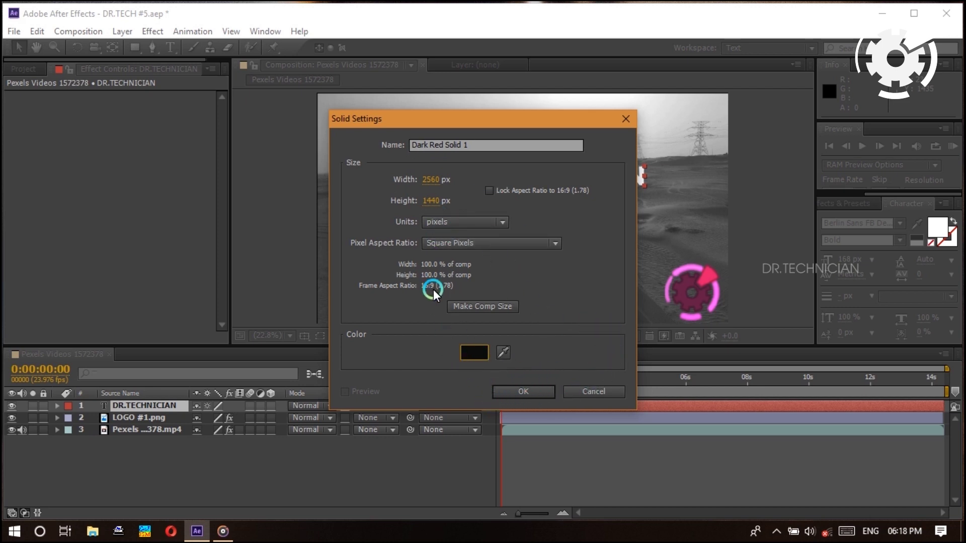
left_click(511, 388)
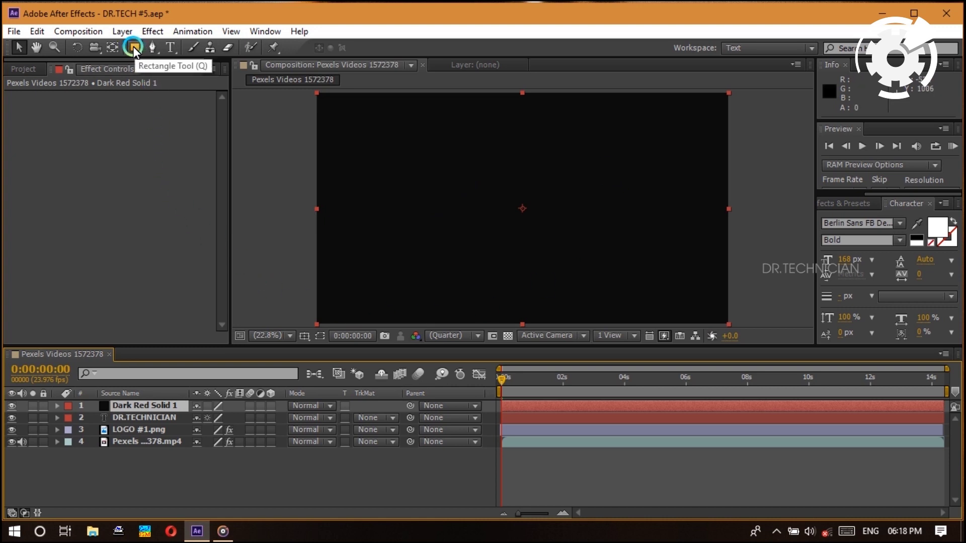
left_click_drag(134, 50, 188, 82)
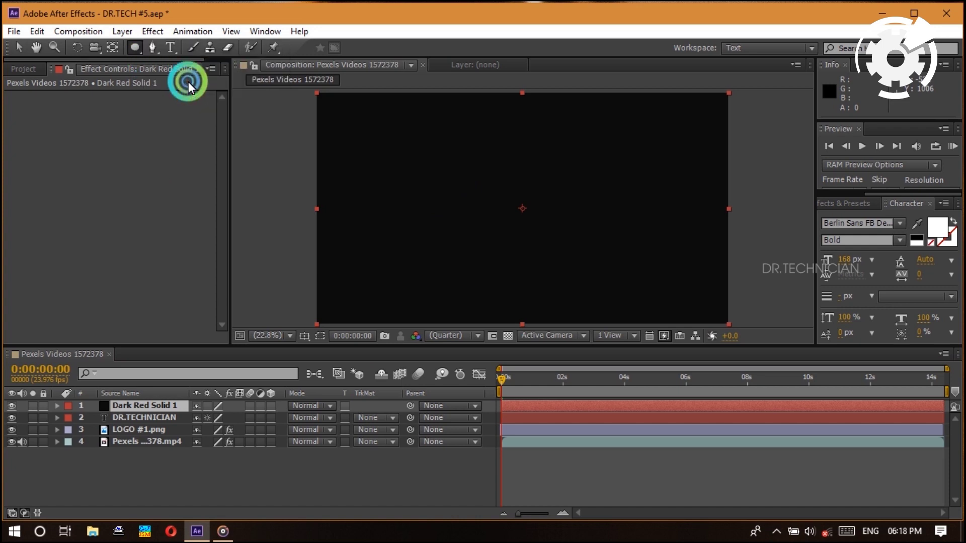
left_click_drag(387, 124, 667, 280)
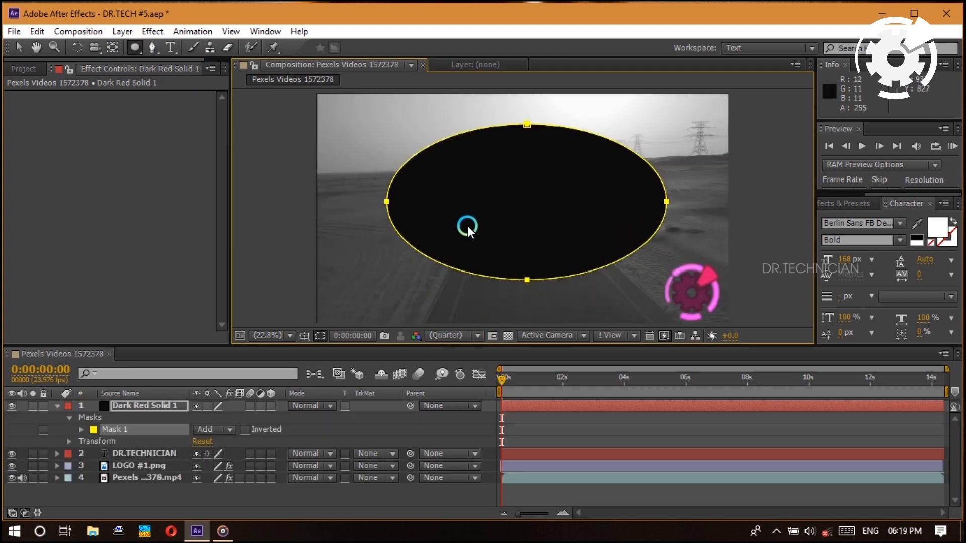
key("ctrl+z")
mouse_move(408, 121)
left_mouse_down()
mouse_move(635, 222)
mouse_move(591, 168)
left_mouse_up()
left_click_drag(417, 131, 524, 186)
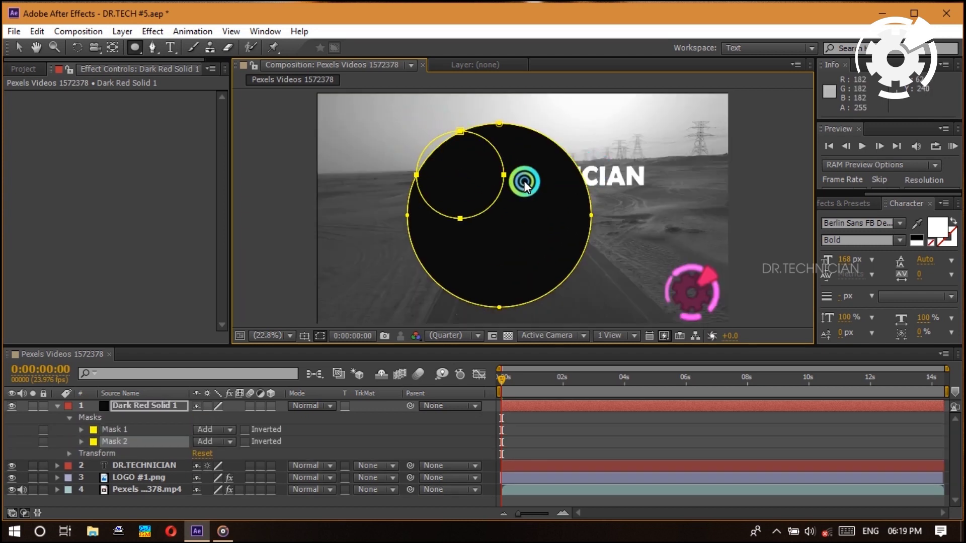
key("ctrl+z")
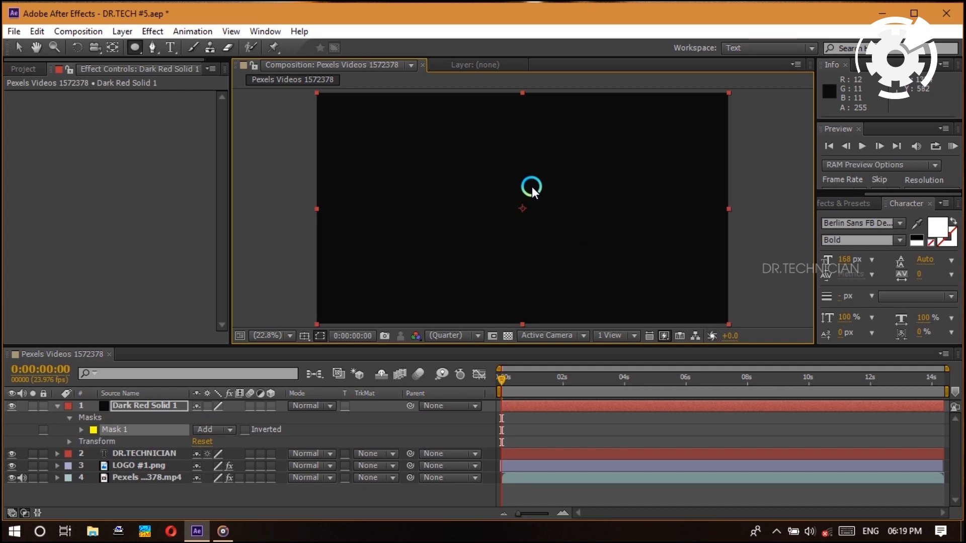
key("ctrl+z")
Add an elliptical mask spanning the whole frame to the near-black solid and set its mask mode to Subtract
left_click(134, 48)
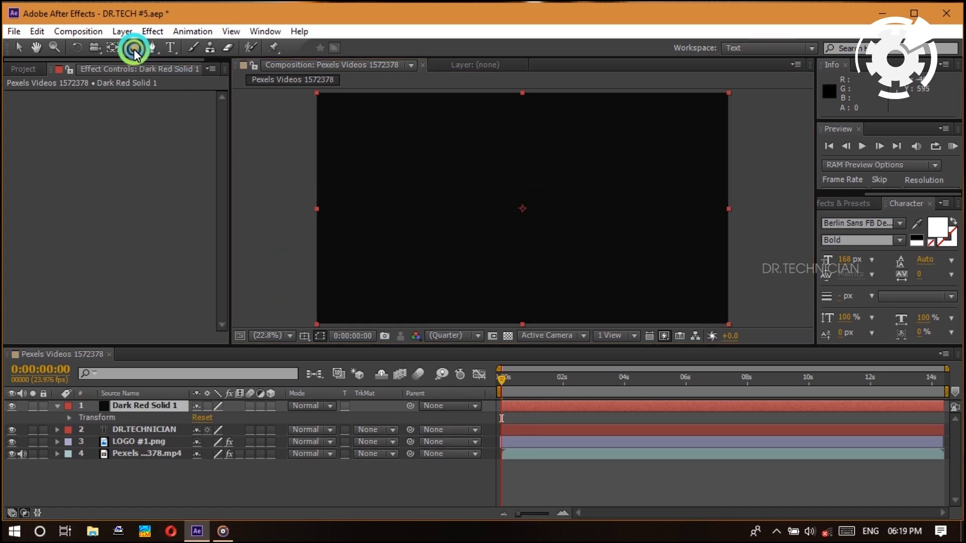
left_click(134, 49)
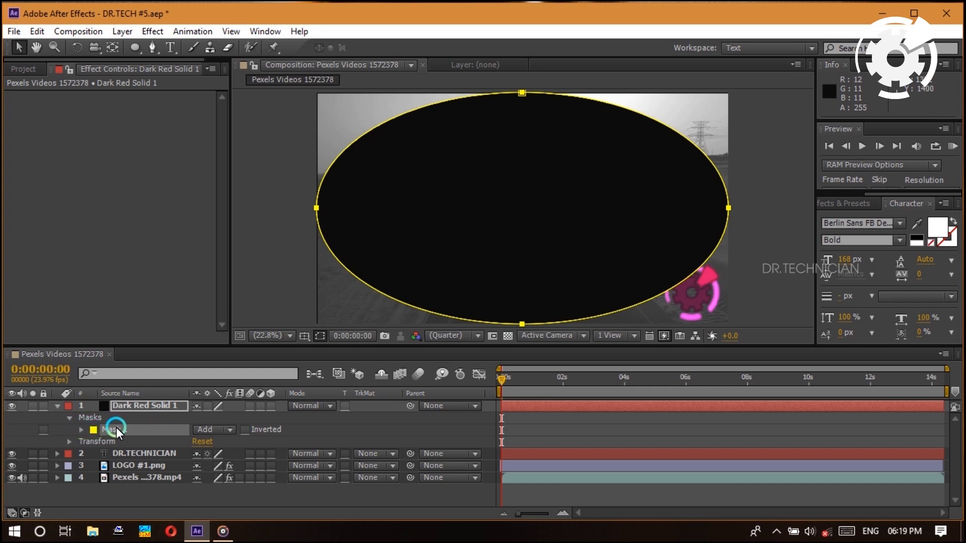
left_click(228, 430)
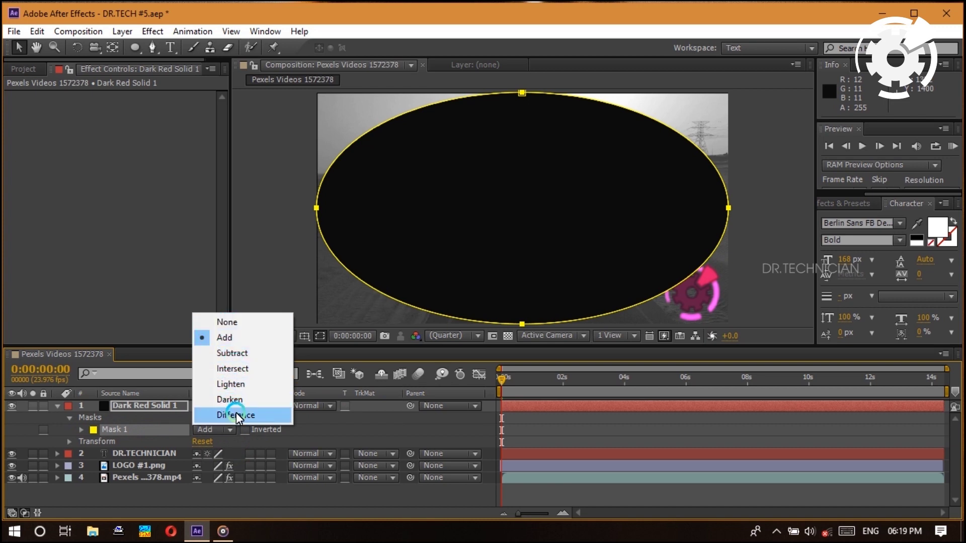
left_click(226, 357)
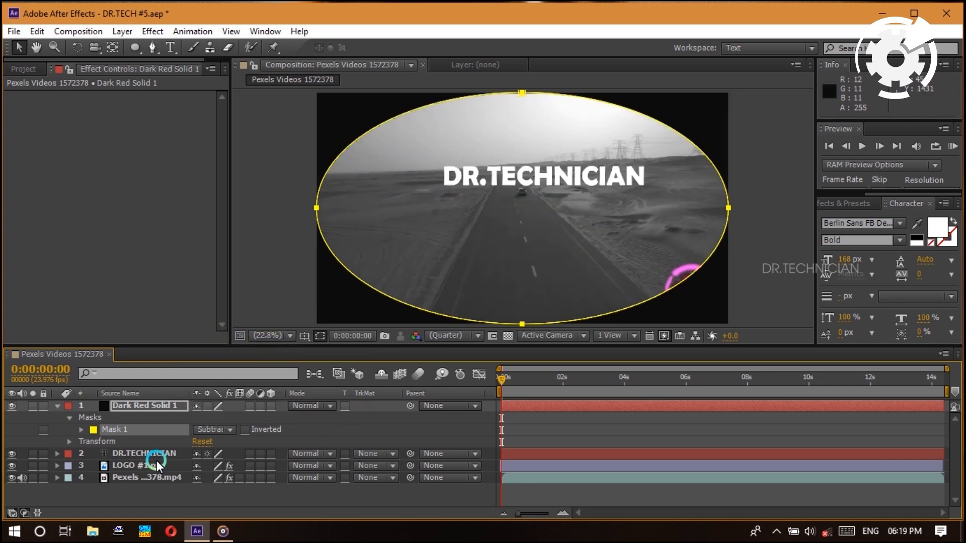
left_click(145, 477)
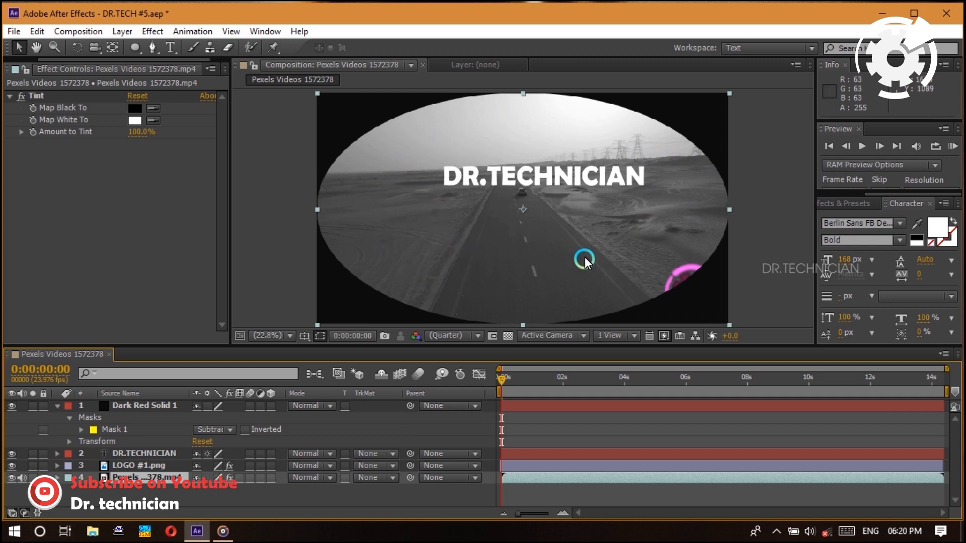
Set the Mask Feather of the solid's elliptical mask to 389 pixels
left_click(116, 404)
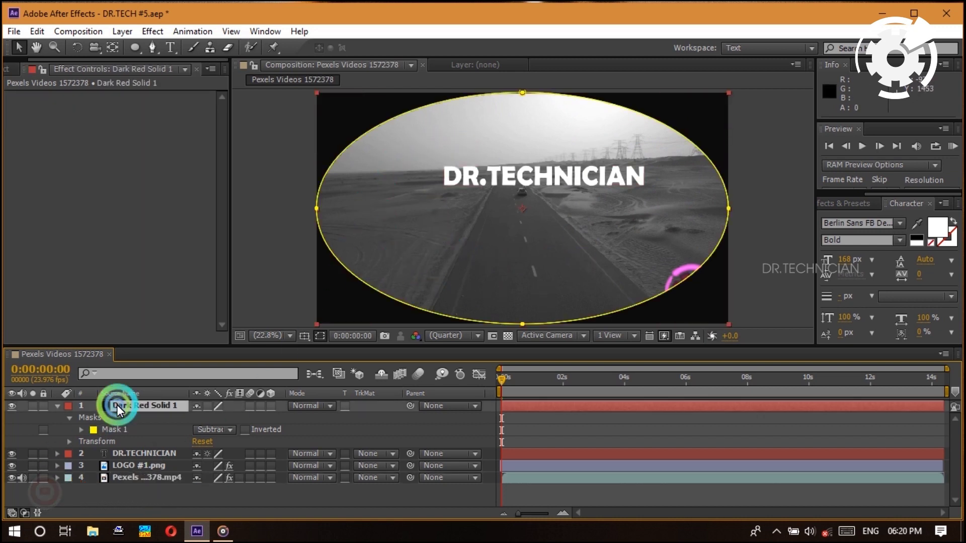
key("f")
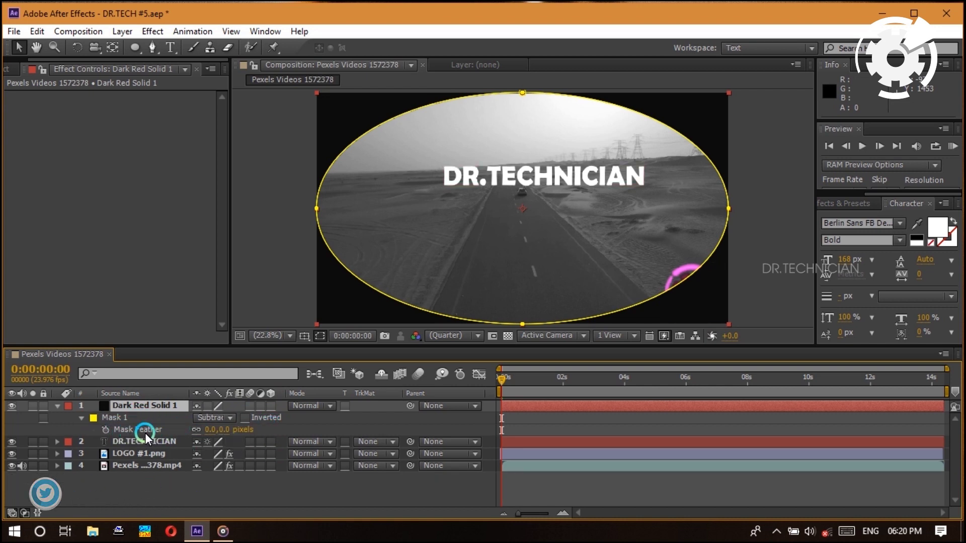
left_click_drag(208, 433, 400, 122)
left_click(217, 428)
mouse_move(216, 428)
left_mouse_down()
mouse_move(319, 430)
mouse_move(231, 433)
mouse_move(256, 424)
mouse_move(227, 437)
left_mouse_up()
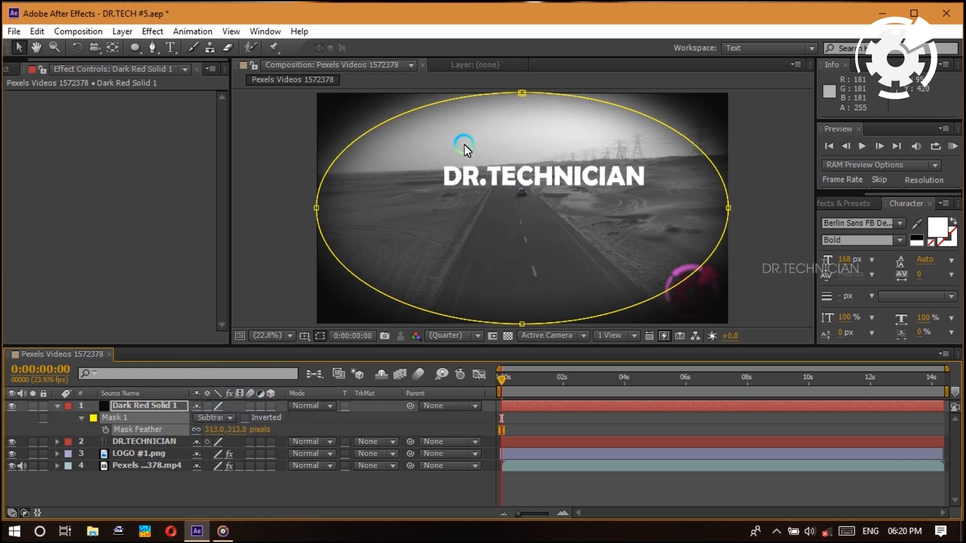
left_click_drag(222, 432, 270, 422)
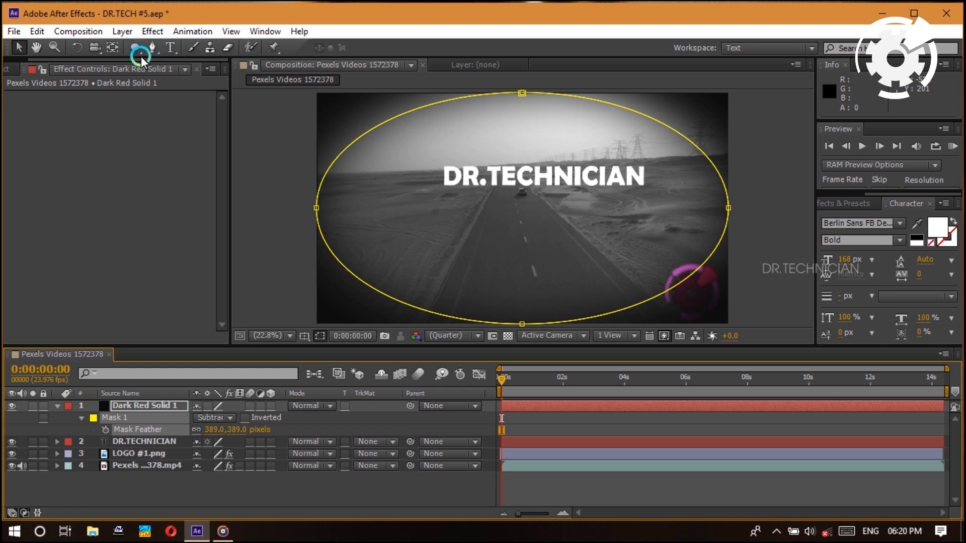
Draw a second, freeform six-point mask on the solid over the road with the Pen tool and close its path
left_click(152, 47)
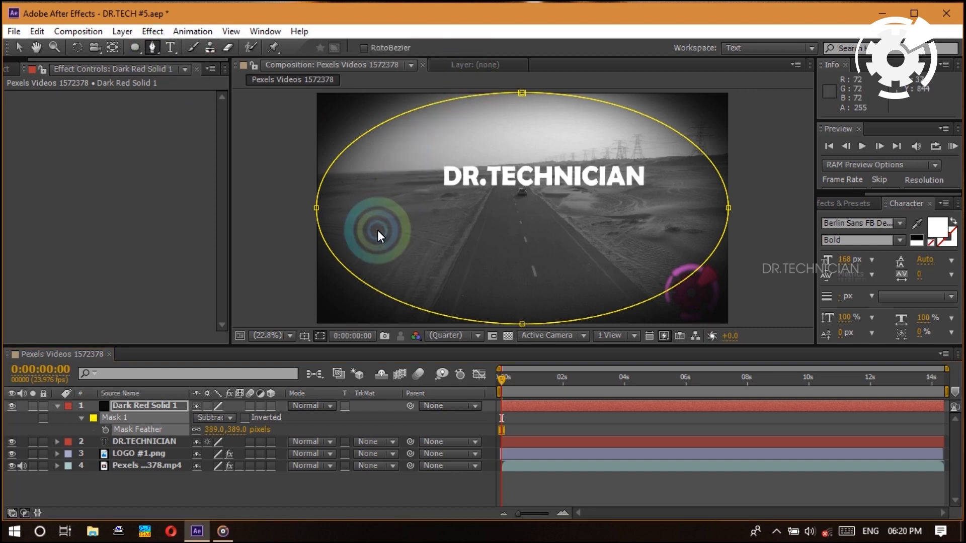
left_click(381, 208)
left_click(431, 144)
left_click(483, 160)
left_click(472, 208)
left_click(585, 229)
left_click(508, 285)
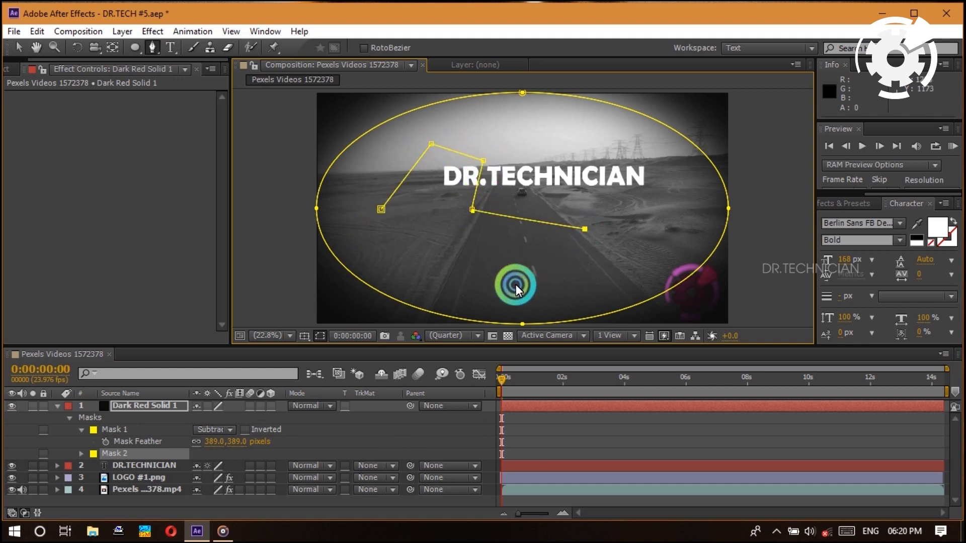
left_click(381, 209)
Undo the freeform pen mask point by point until only the elliptical mask remains
key("ctrl+z")
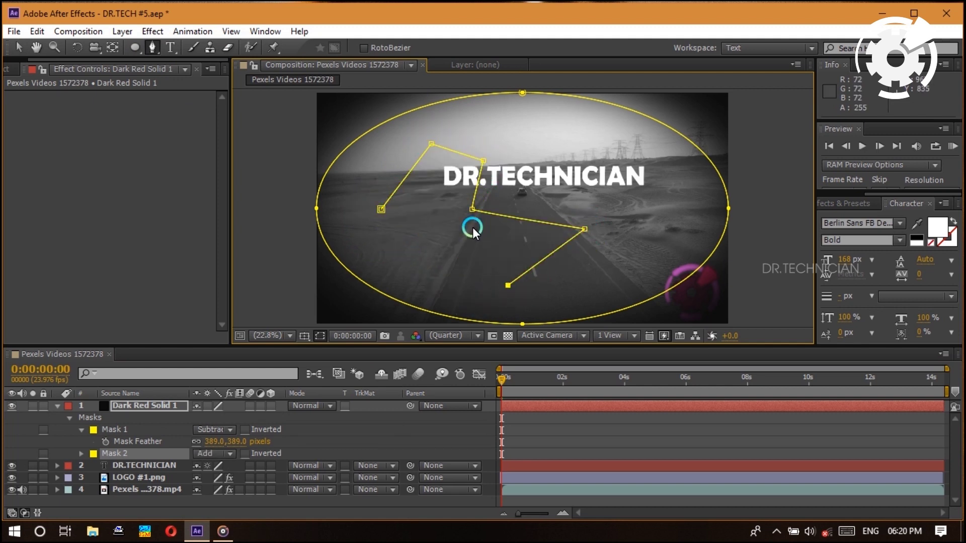
key("ctrl+z")
key("ctrl+z")
key("ctrl+z")
key("ctrl+z")
key("ctrl+z")
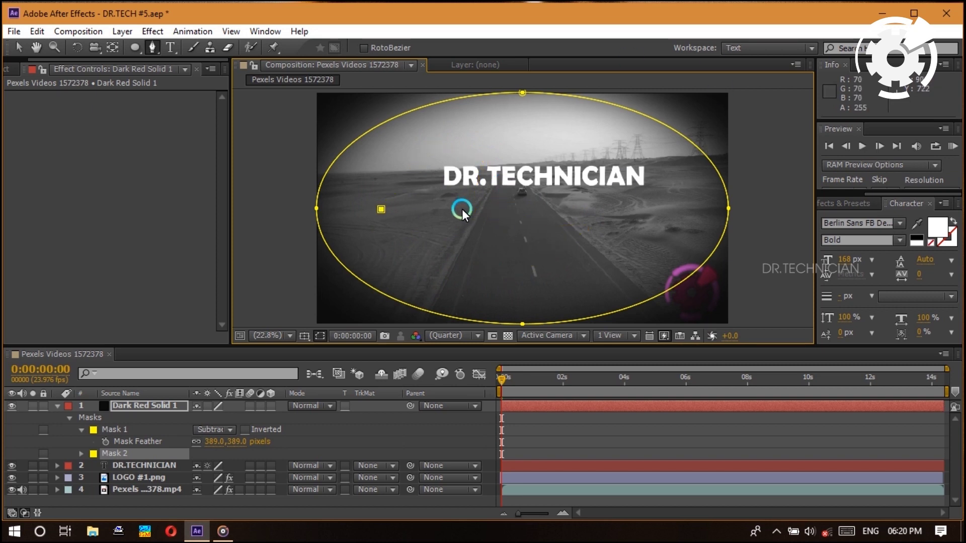
key("ctrl+z")
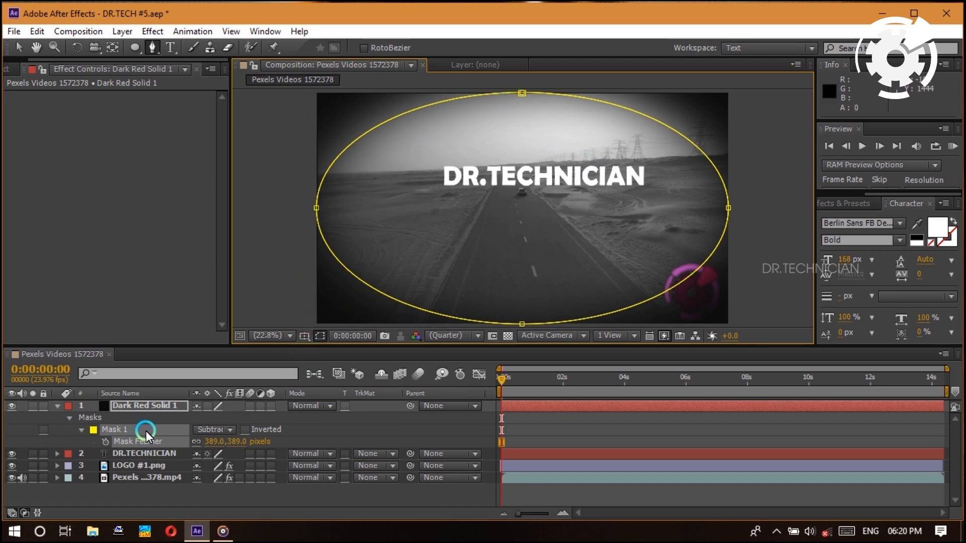
Reveal all mask properties of the solid and start keyframing Mask Path at 0:00:00:00
left_click(142, 405)
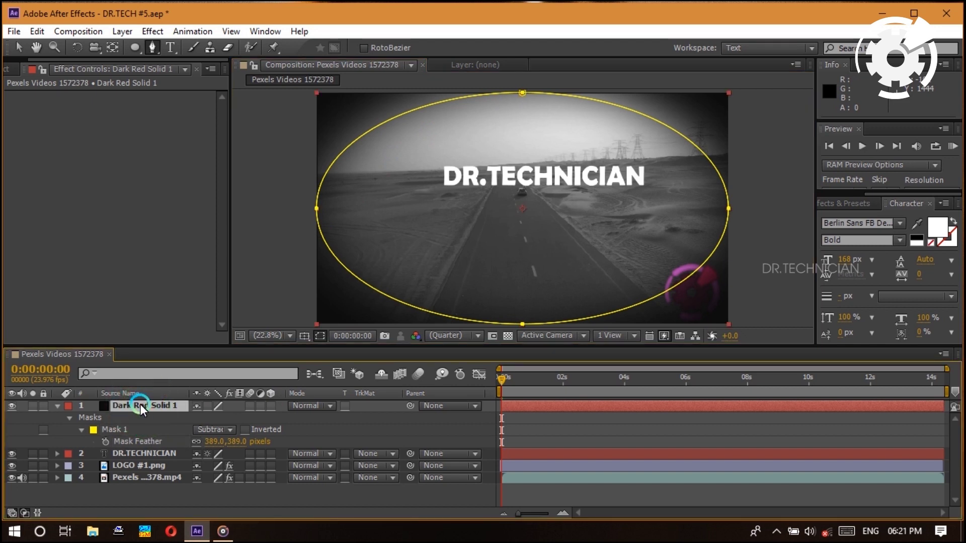
key("m")
key("m")
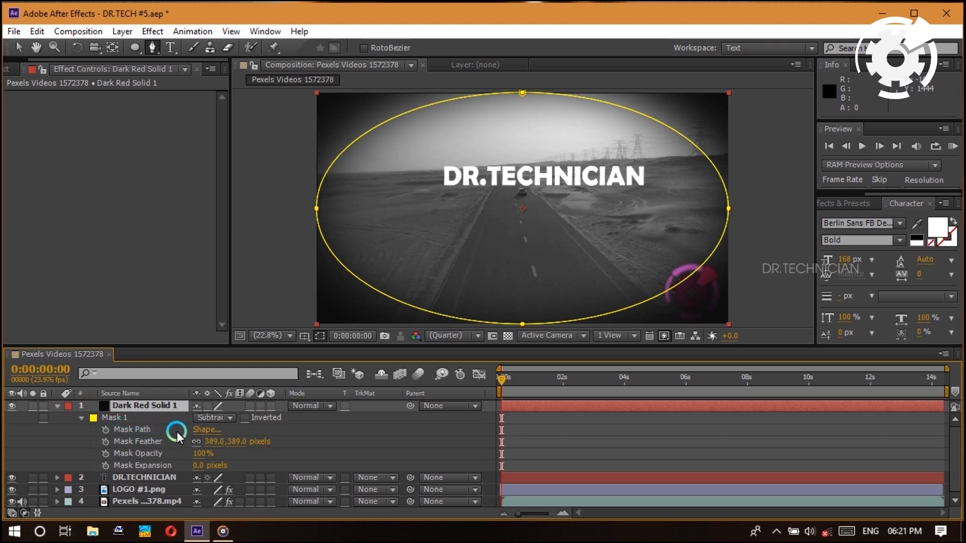
left_click(105, 430)
At 0:00:04:00, animate the Mask Path by squashing the ellipse vertically from its upper and lower edges into a flatter oval
left_click_drag(503, 378, 625, 379)
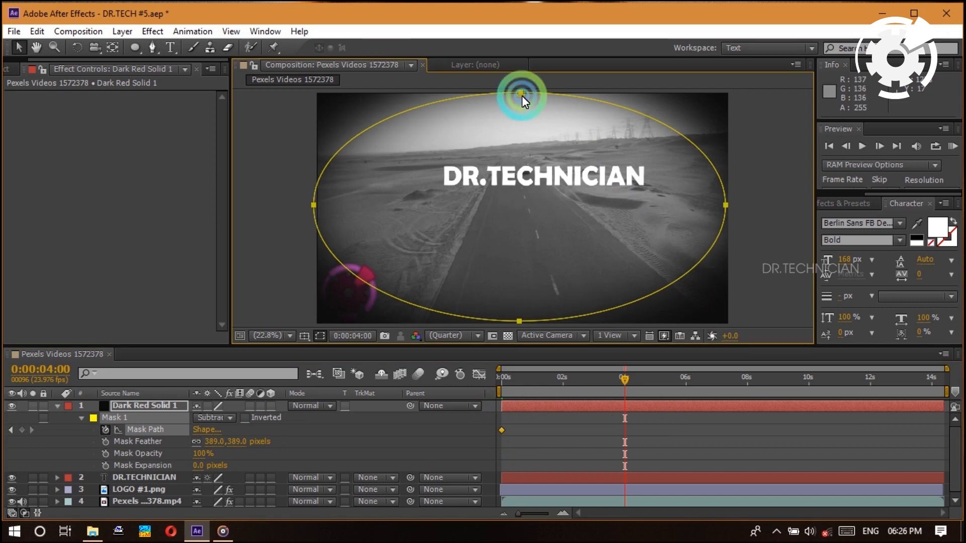
double_click(521, 96)
left_click_drag(521, 93, 520, 147)
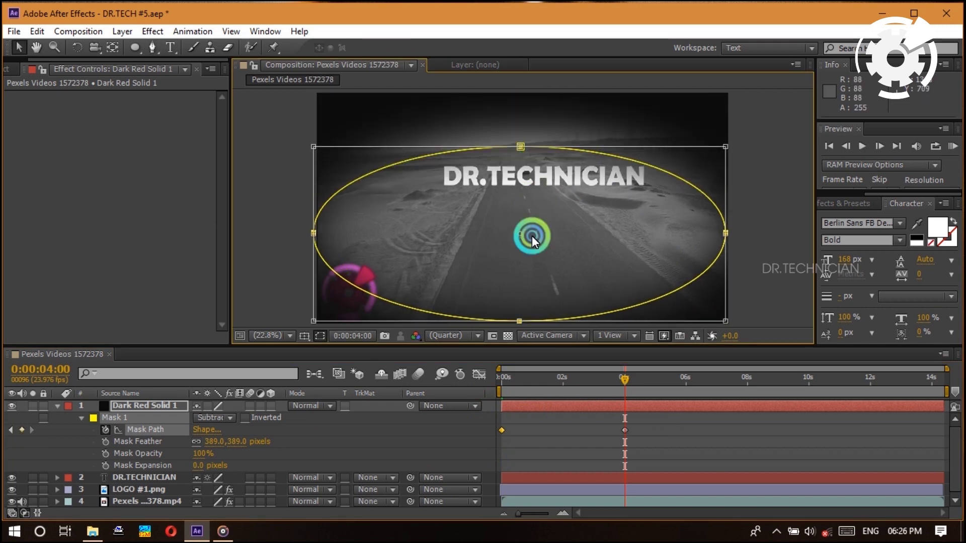
left_click_drag(519, 321, 521, 276)
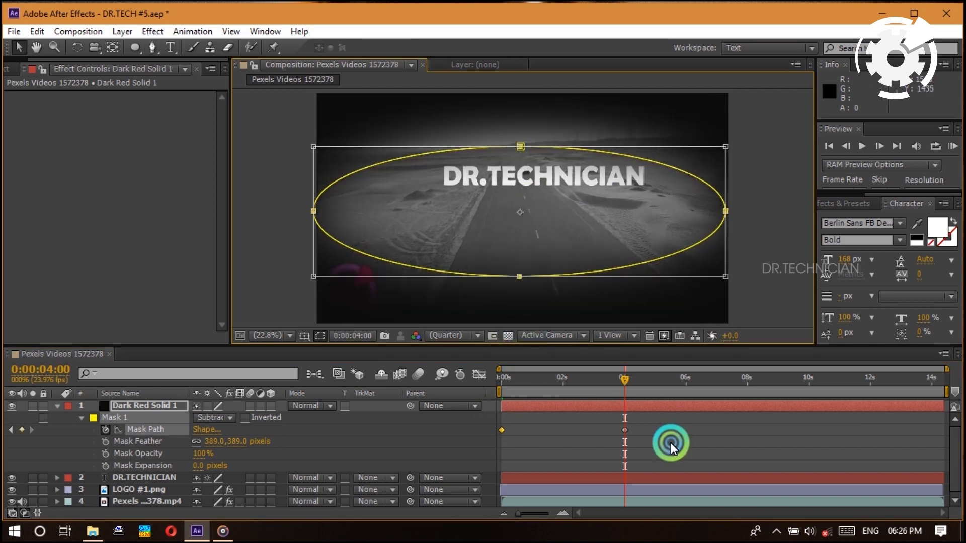
mouse_move(626, 377)
left_mouse_down()
mouse_move(555, 383)
mouse_move(625, 378)
left_mouse_up()
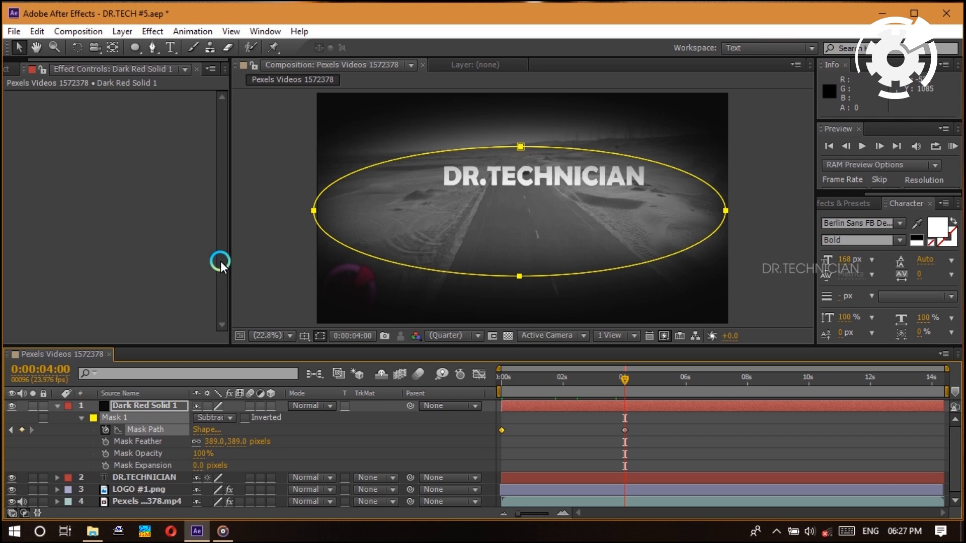
Delete Mask 1 and the Dark Red Solid 1 layer from the composition
left_click(231, 250)
left_click(145, 419)
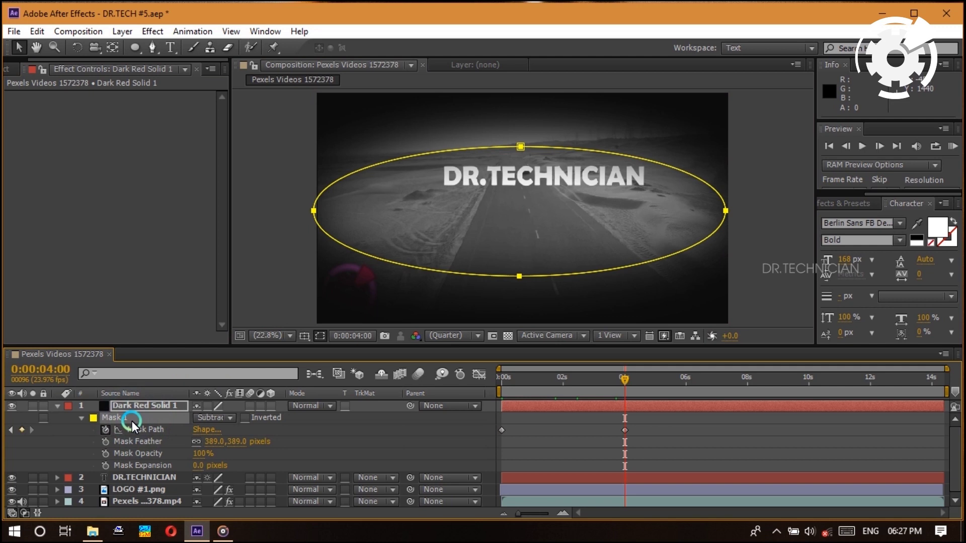
key("Delete")
left_click(163, 407)
key("Delete")
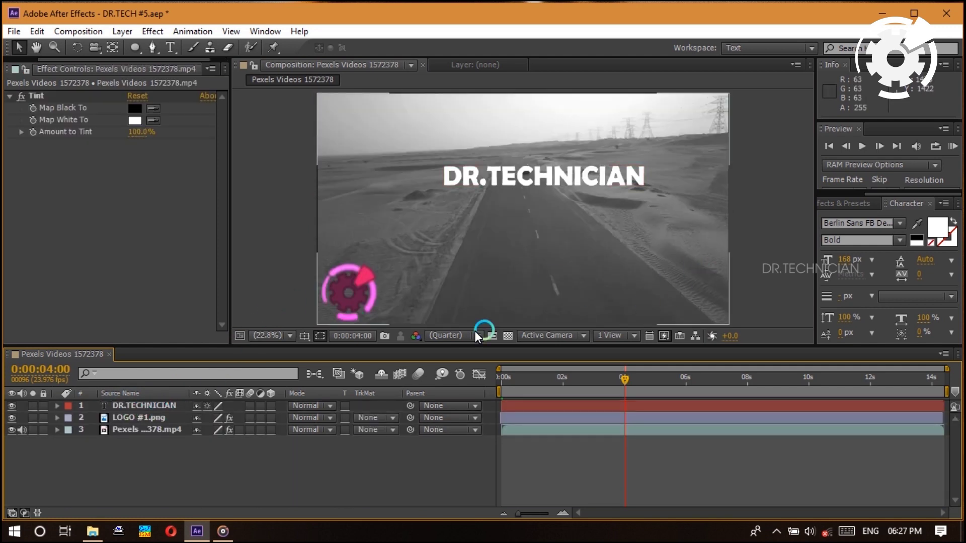
Delete the DR.TECHNICIAN text layer and return the playhead to the start of the composition
left_click(135, 405)
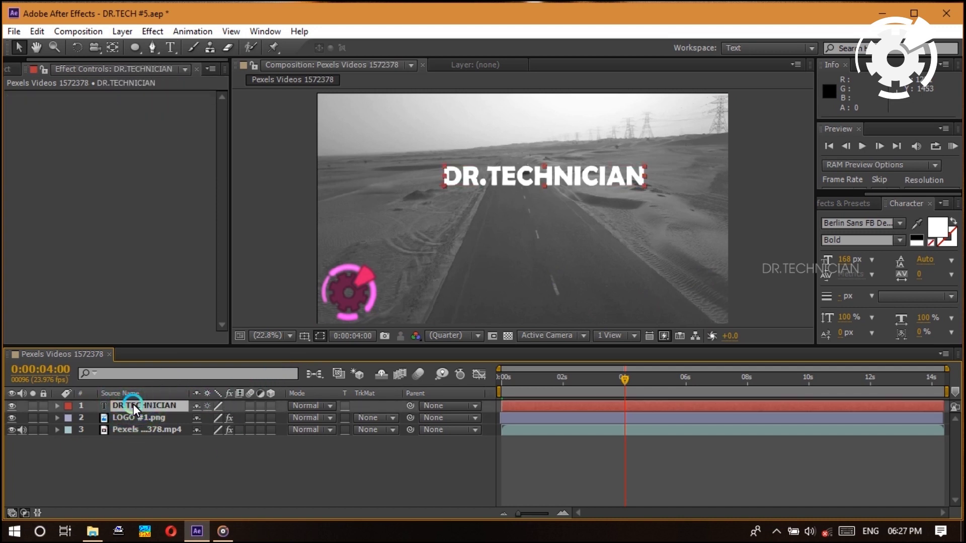
key("Delete")
left_click(128, 407)
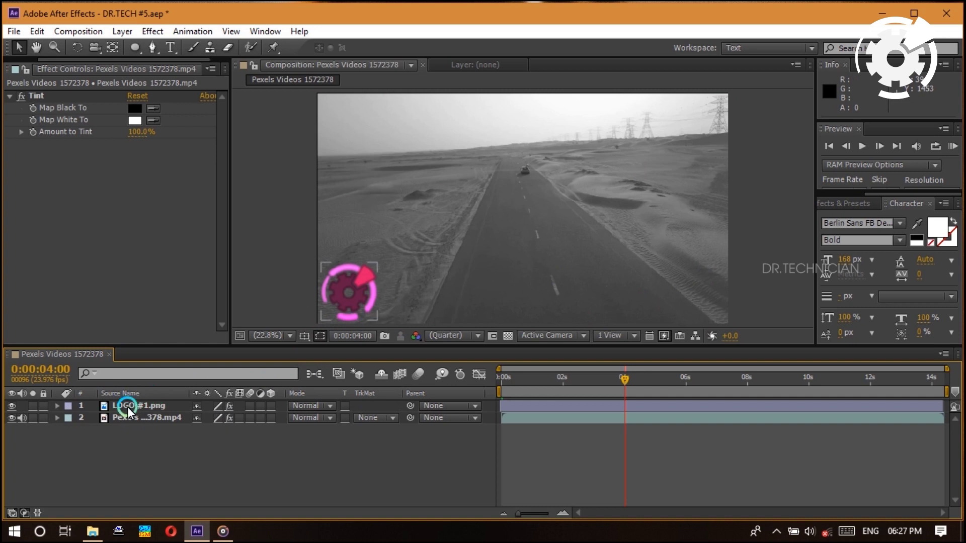
left_click(617, 379)
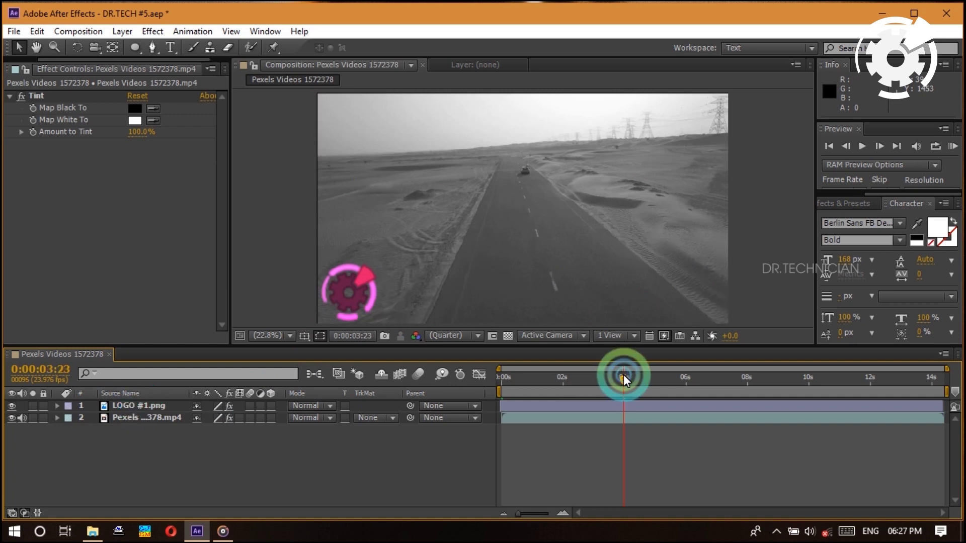
key("Home")
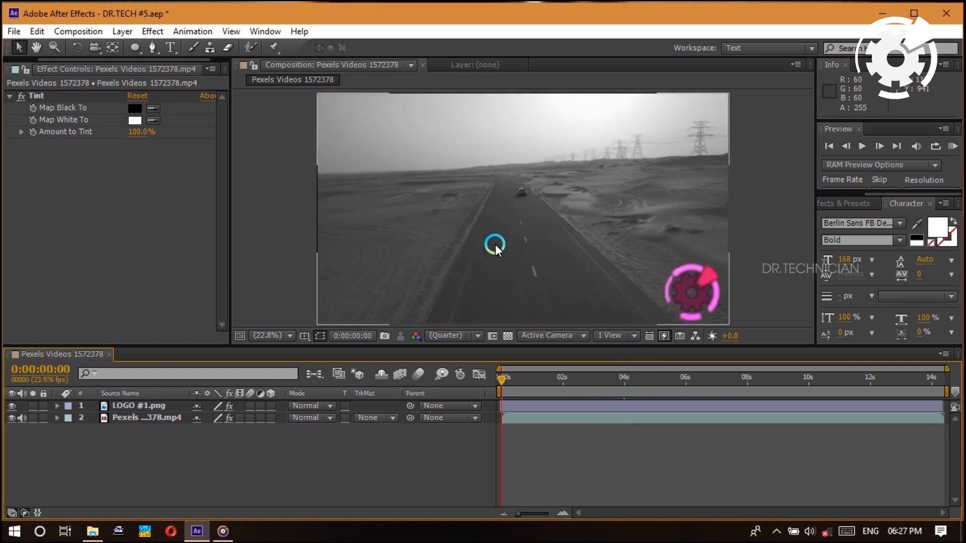